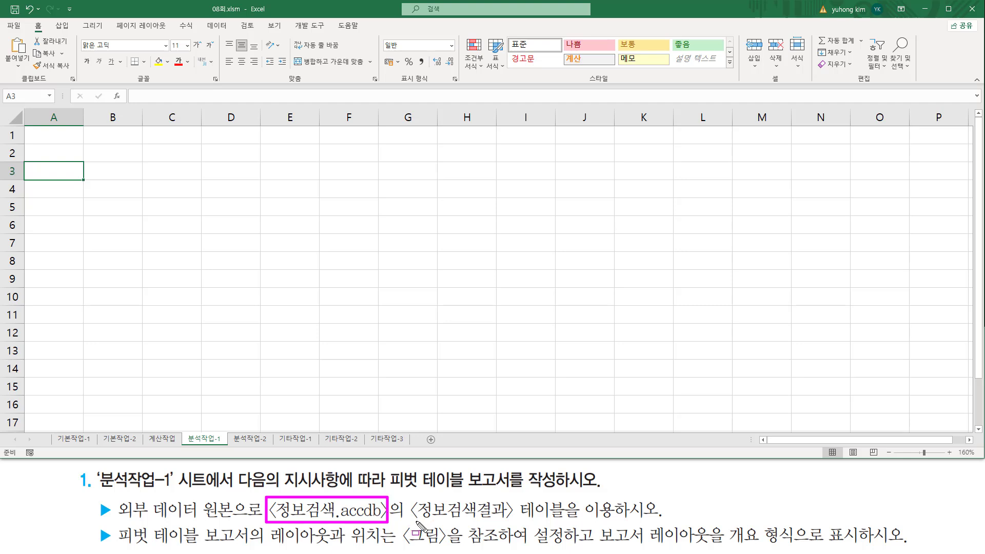
left_click_drag(414, 521, 568, 522)
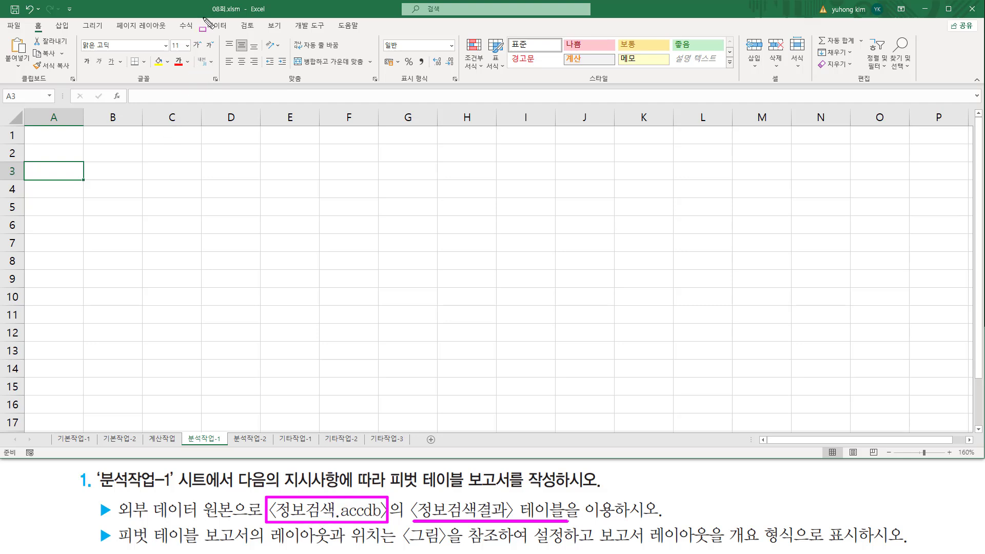
left_click_drag(203, 18, 233, 34)
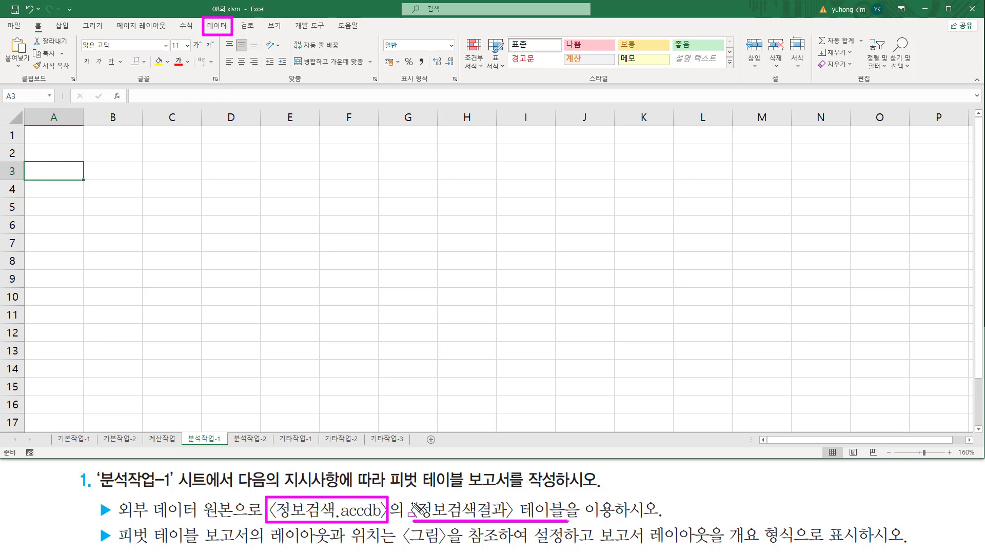
key("Escape")
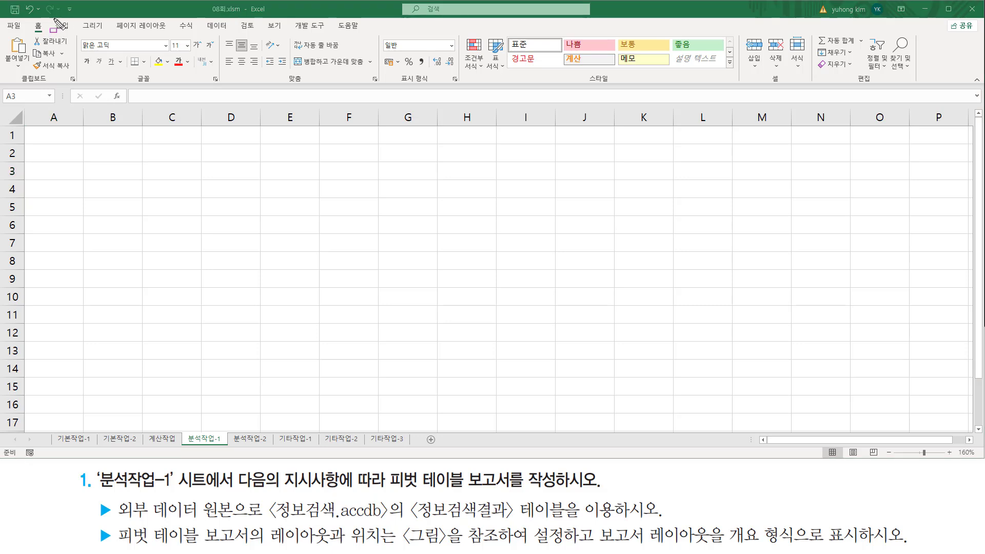
left_click_drag(54, 20, 76, 34)
key("Escape")
Step: Start a new pivot table on the 분석작업-1 sheet and set it to use an external data source
left_click(61, 29)
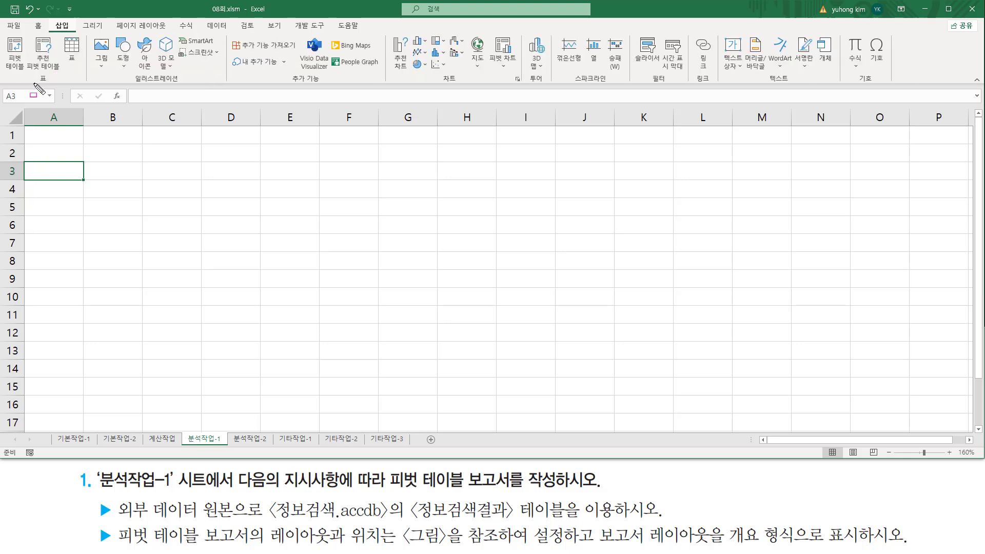
left_click_drag(33, 83, 52, 83)
mouse_move(5, 35)
left_mouse_down()
mouse_move(18, 75)
mouse_move(30, 74)
left_mouse_up()
key("Escape")
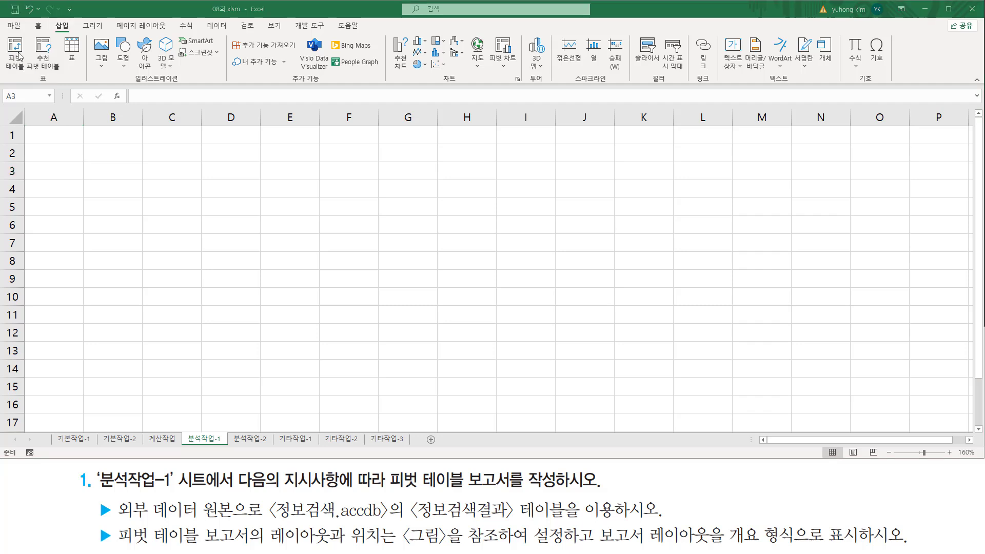
left_click(16, 51)
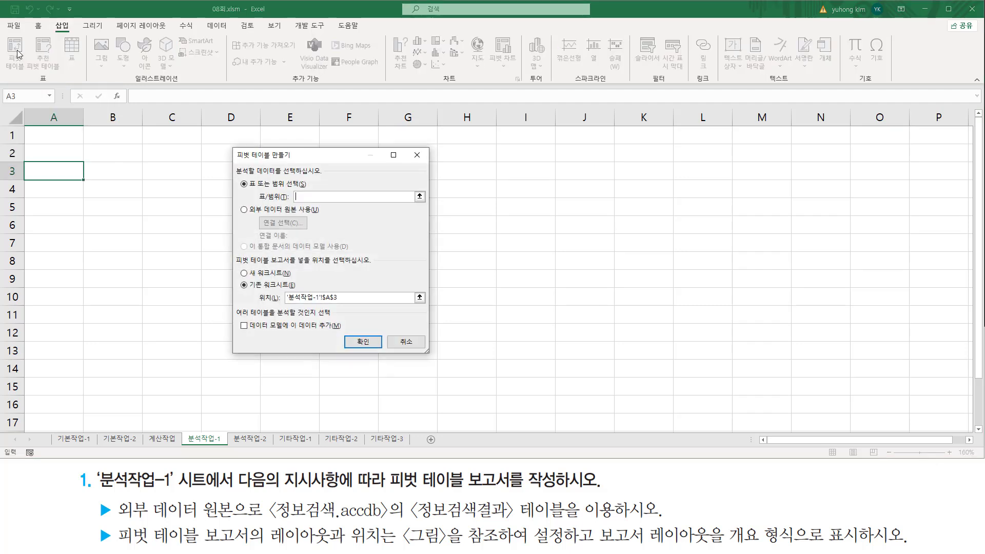
key("ctrl+2")
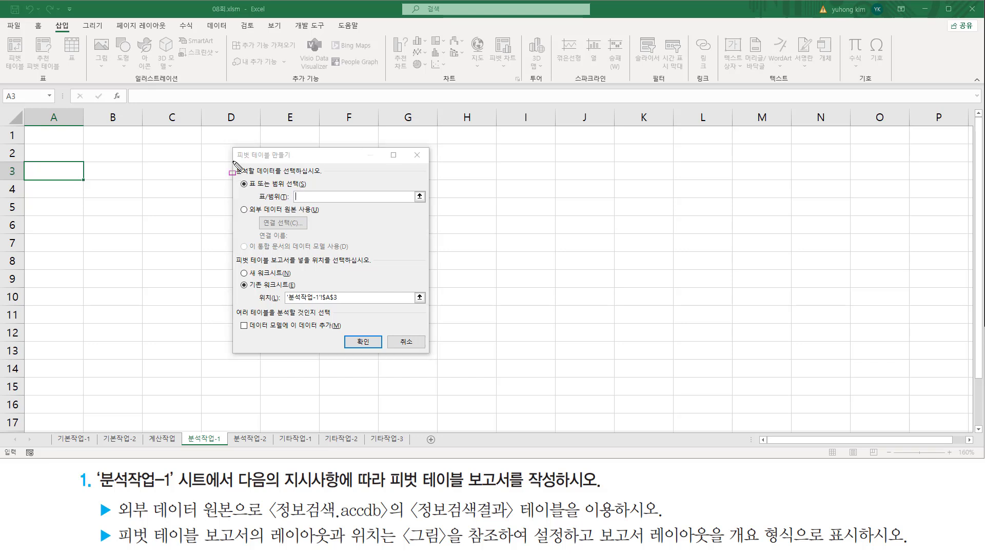
mouse_move(234, 148)
left_mouse_down()
mouse_move(250, 160)
mouse_move(302, 163)
left_mouse_up()
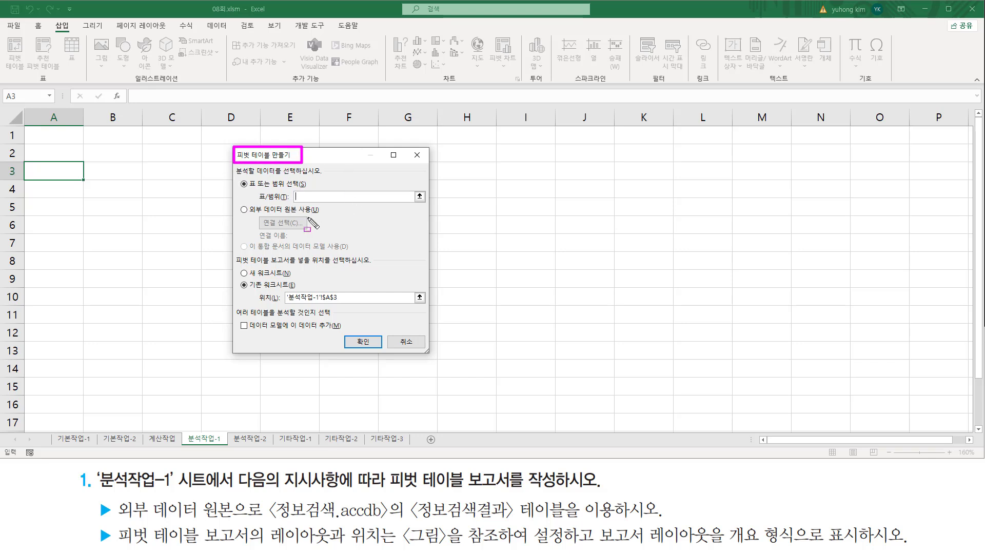
key("Escape")
left_click_drag(234, 164, 327, 177)
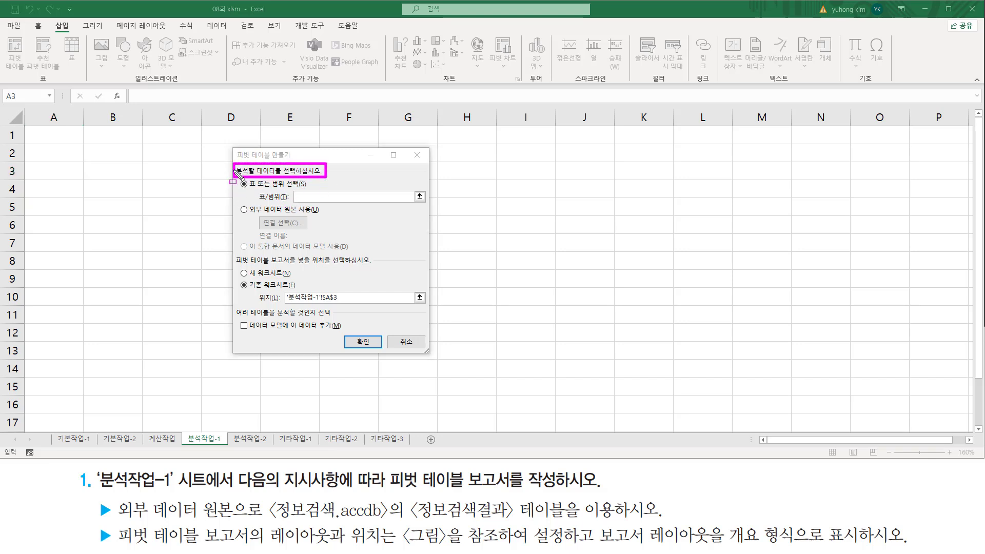
mouse_move(233, 163)
left_mouse_down()
mouse_move(240, 215)
mouse_move(430, 250)
left_mouse_up()
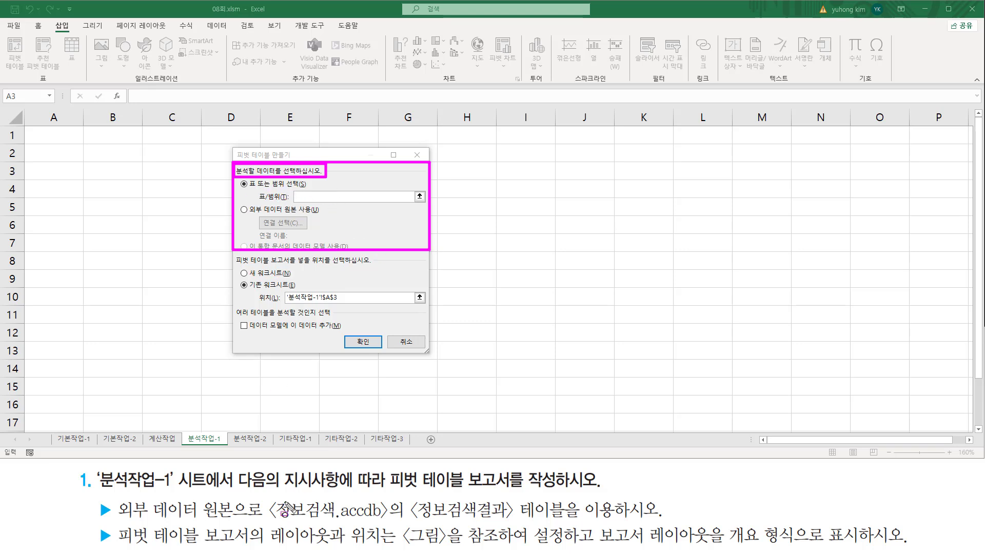
mouse_move(269, 526)
left_mouse_down()
mouse_move(400, 527)
mouse_move(388, 499)
left_mouse_up()
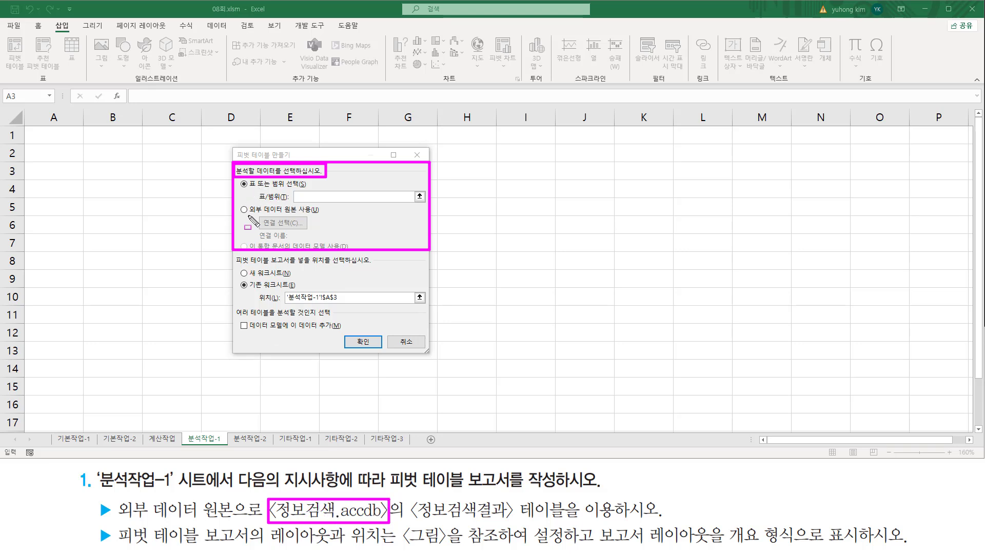
mouse_move(248, 215)
left_mouse_down()
mouse_move(321, 227)
mouse_move(323, 205)
left_mouse_up()
key("Escape")
left_click(266, 211)
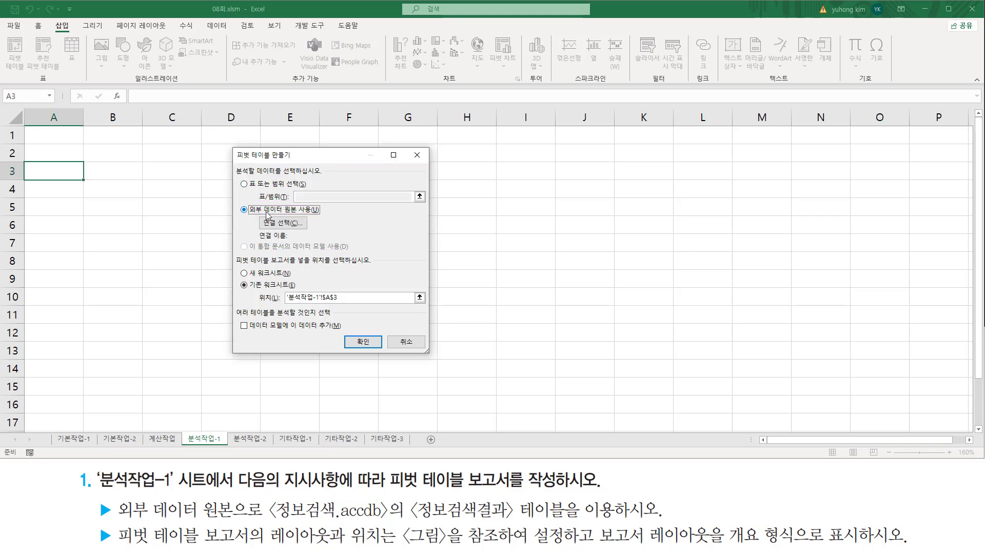
Step: Open the connection selection for the pivot table and browse for further data source files
left_click_drag(258, 214, 306, 231)
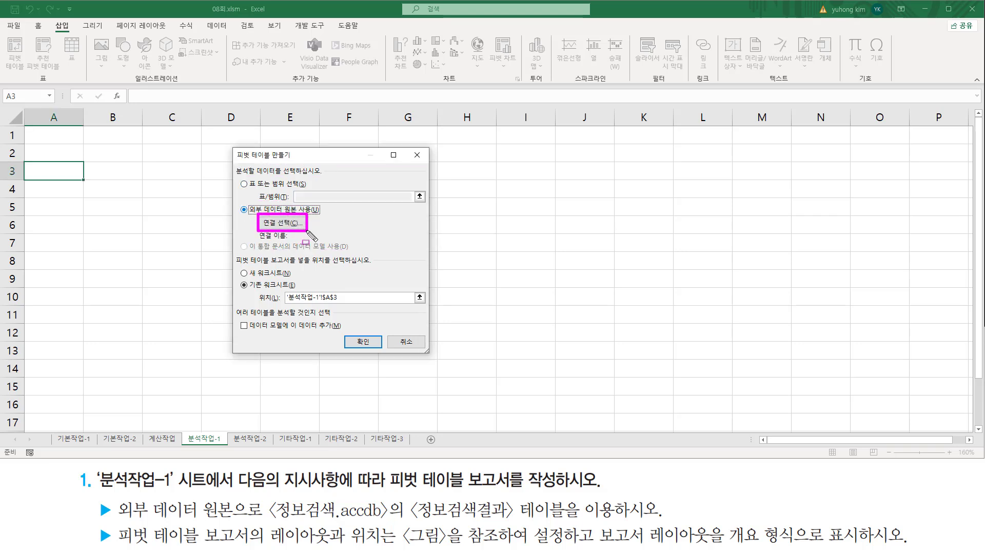
key("Escape")
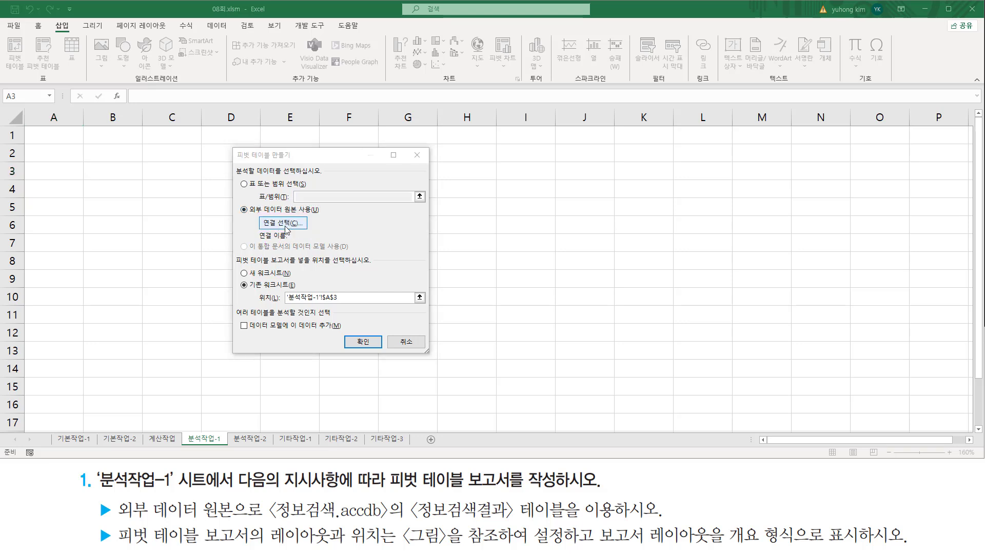
left_click(284, 224)
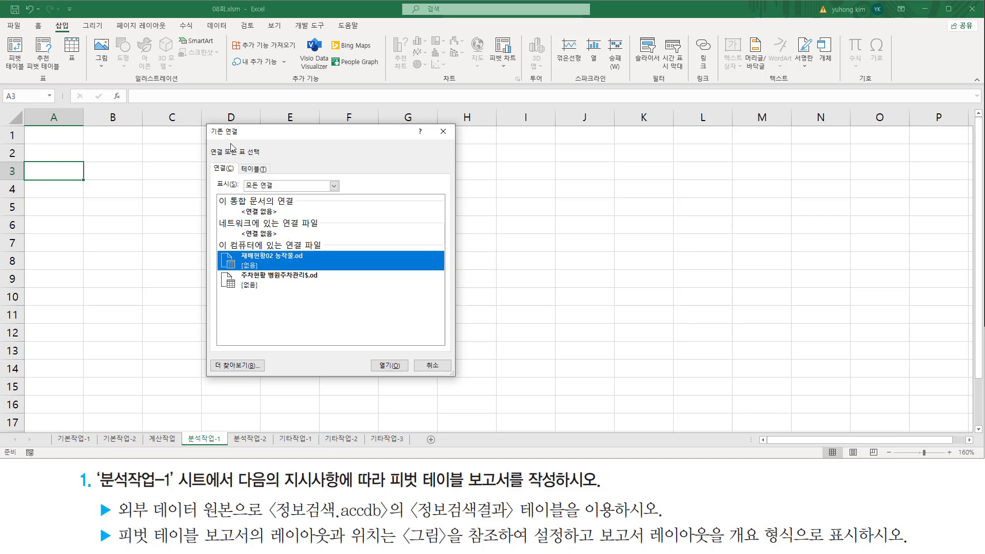
mouse_move(208, 122)
left_mouse_down()
mouse_move(428, 164)
mouse_move(448, 152)
mouse_move(454, 376)
left_mouse_up()
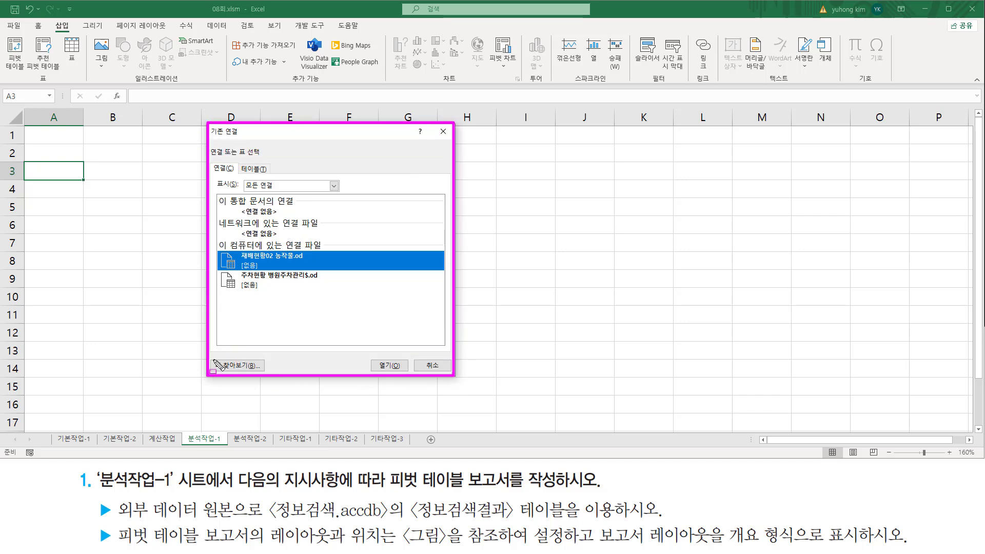
left_click_drag(212, 358, 263, 371)
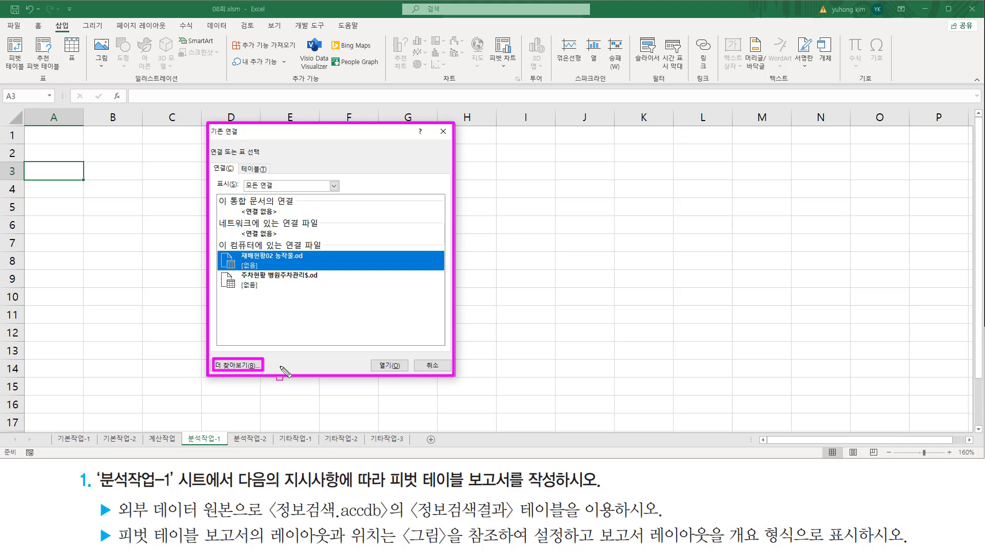
key("Escape")
left_click(252, 367)
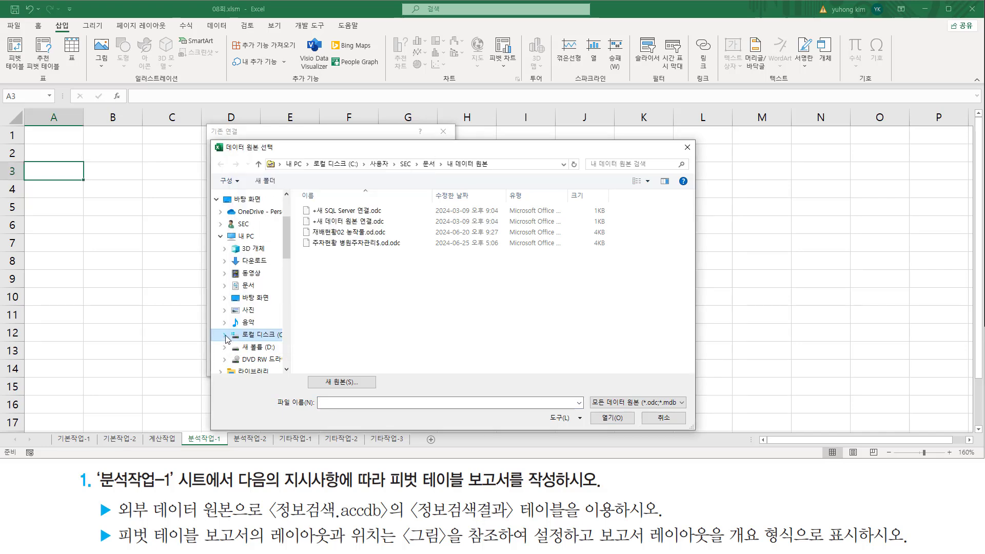
Step: Go to the folder C:\길벗컴활1급\01 엑셀\03 기본모의고사 in the data source browser
left_click(257, 351)
left_click(338, 325)
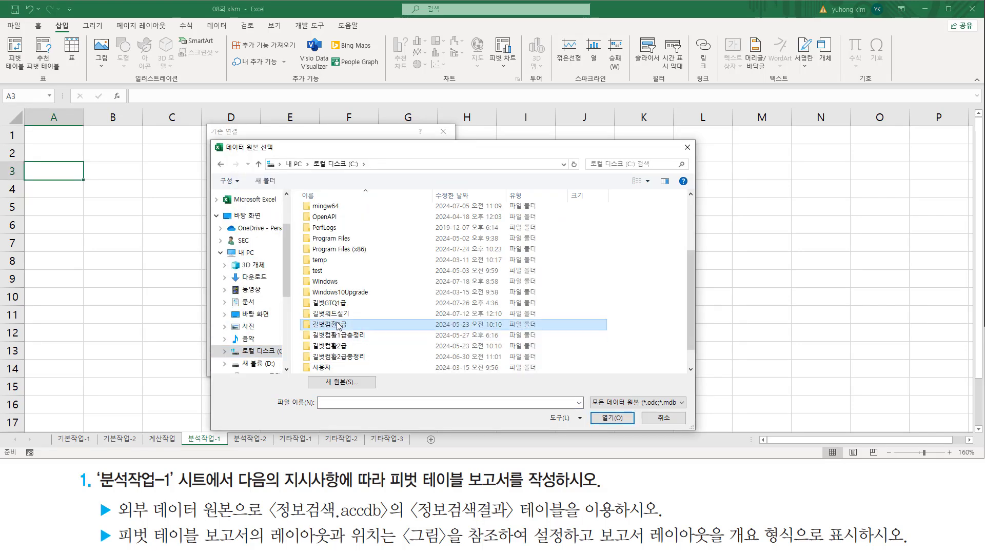
double_click(347, 326)
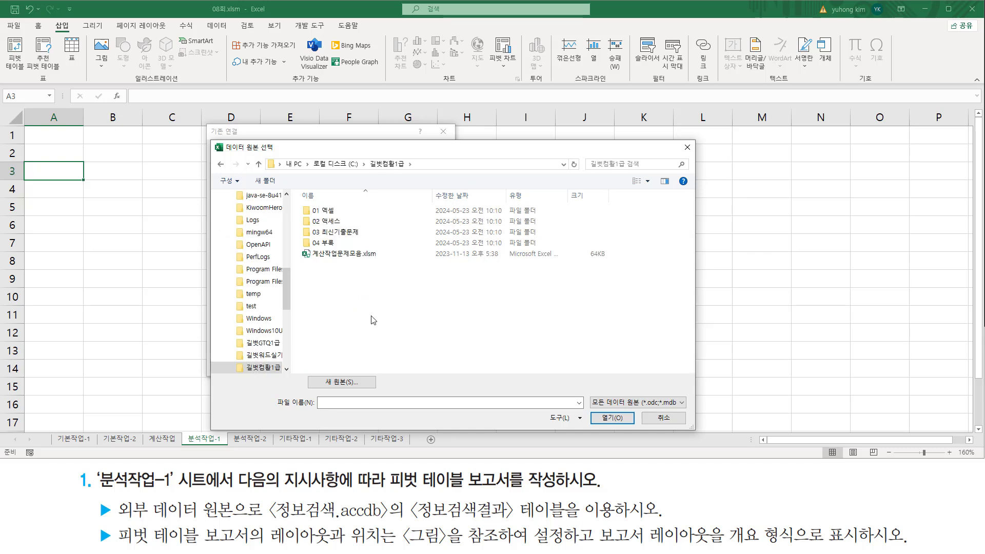
left_click(331, 212)
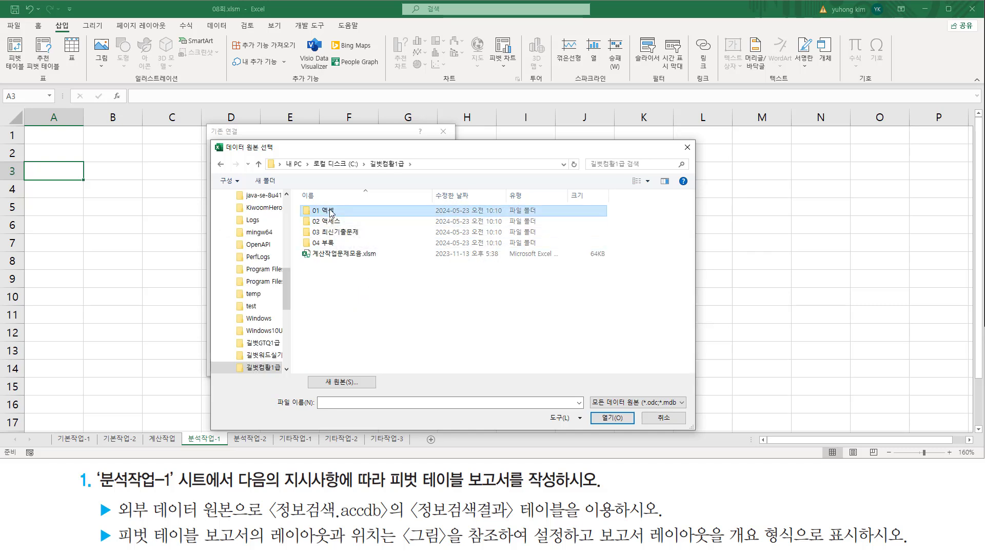
double_click(328, 214)
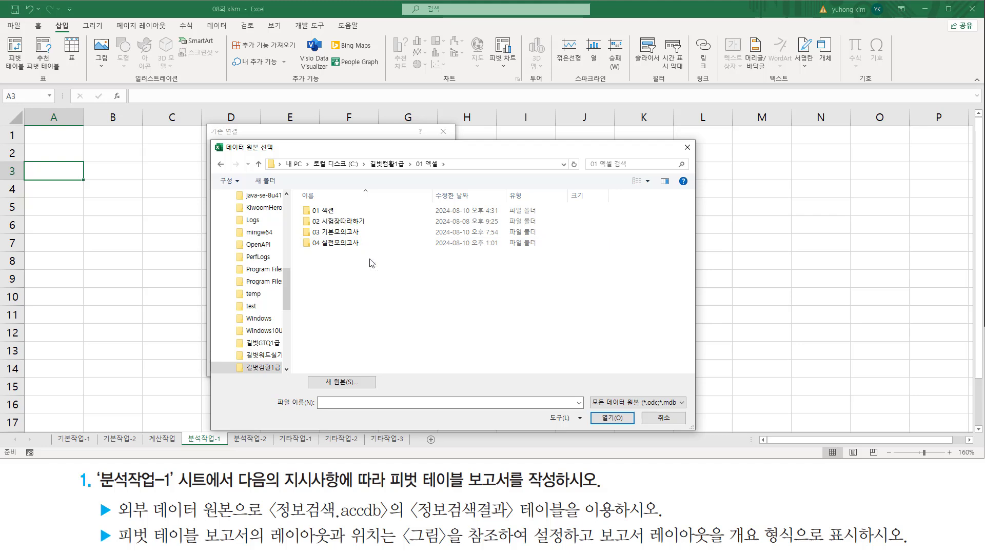
left_click(361, 237)
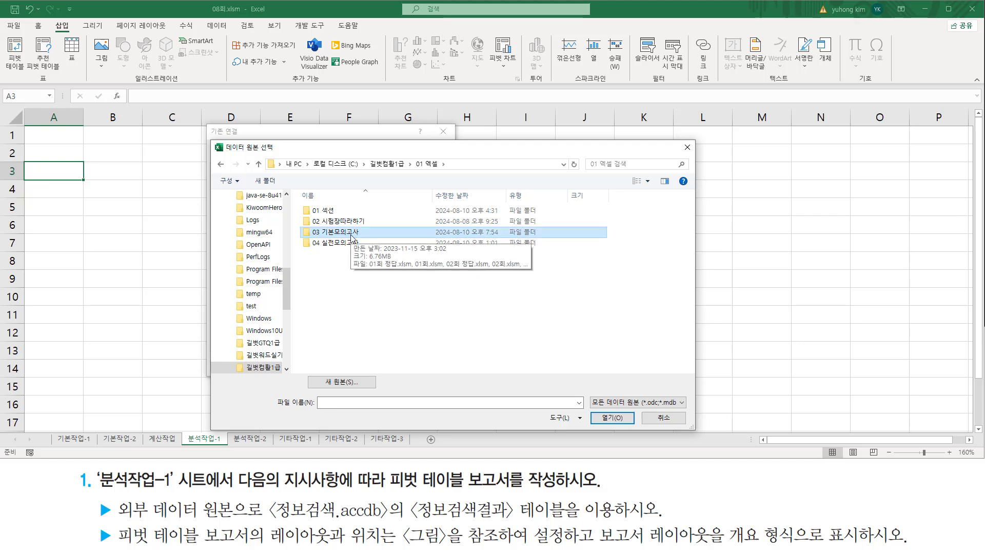
double_click(352, 237)
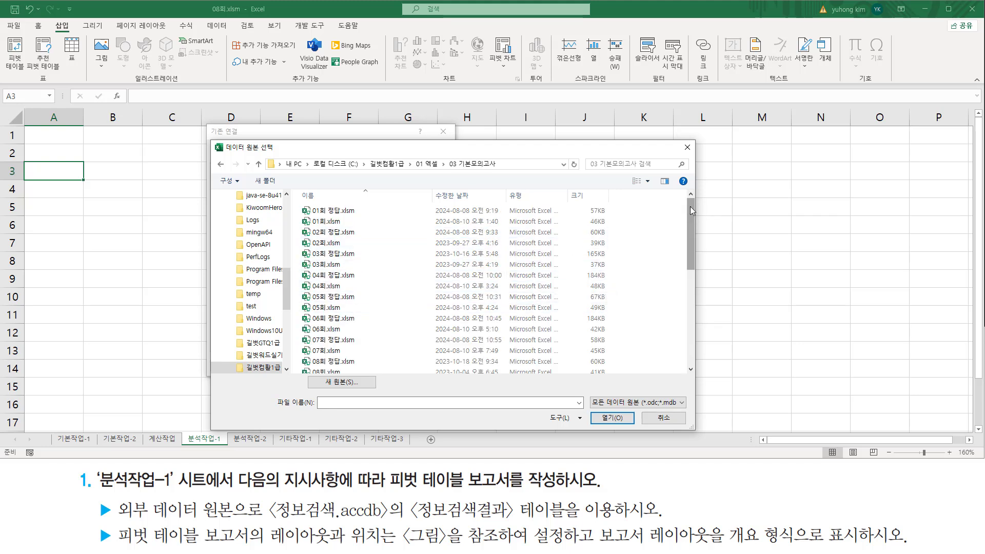
Step: Choose the Access database 정보검색.accdb as the pivot table's external data source
left_click_drag(690, 207, 696, 322)
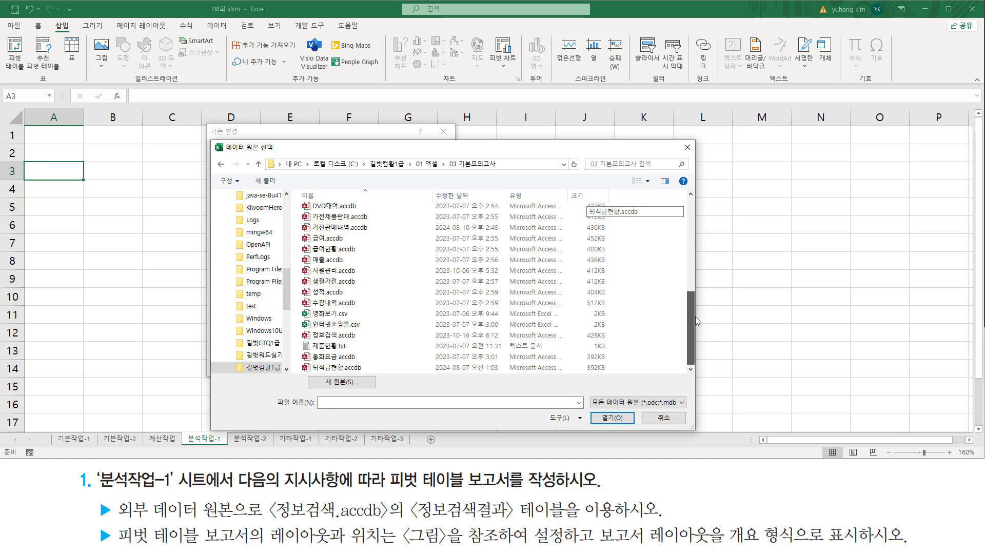
mouse_move(269, 520)
left_mouse_down()
mouse_move(400, 533)
mouse_move(390, 498)
left_mouse_up()
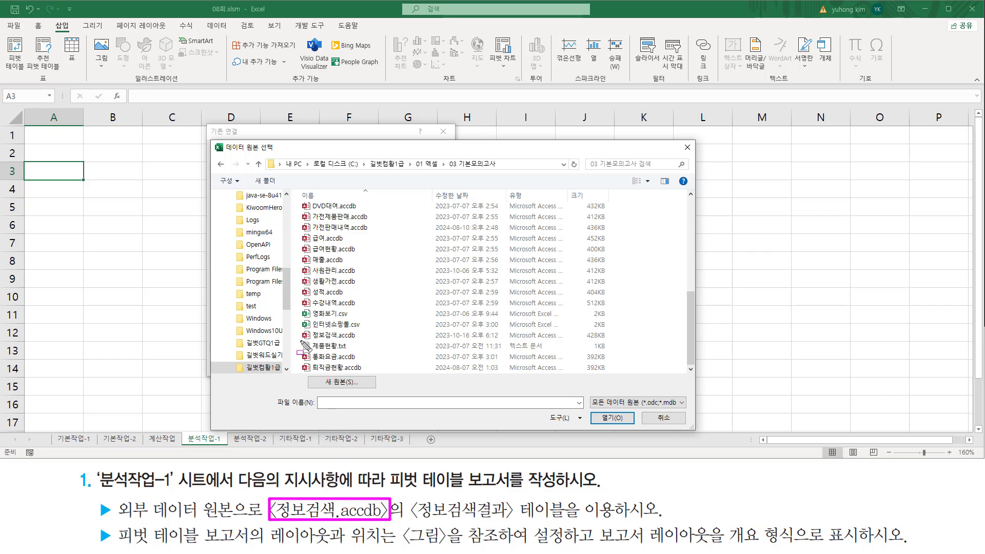
mouse_move(306, 347)
left_mouse_down()
mouse_move(375, 342)
mouse_move(303, 339)
left_mouse_up()
left_click(339, 336)
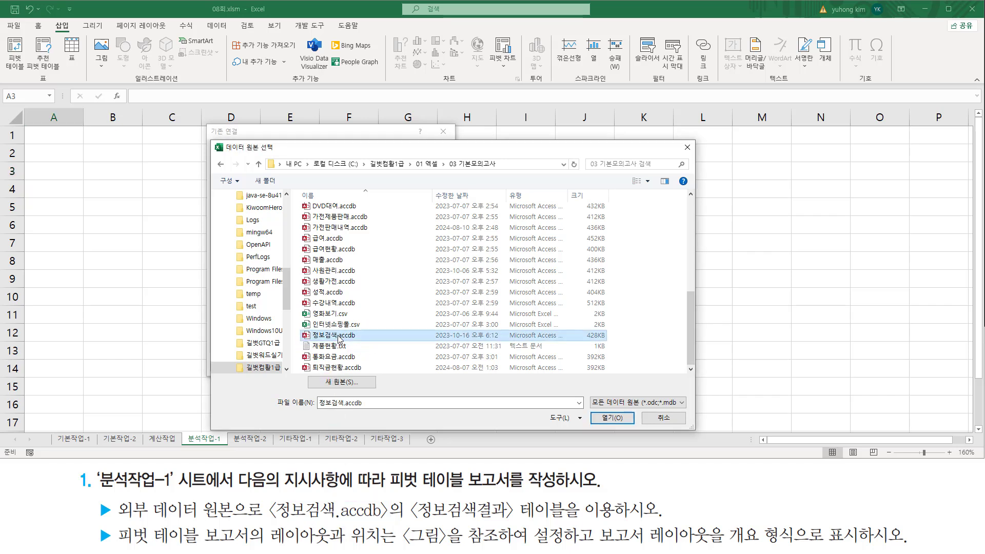
left_click_drag(590, 411, 630, 427)
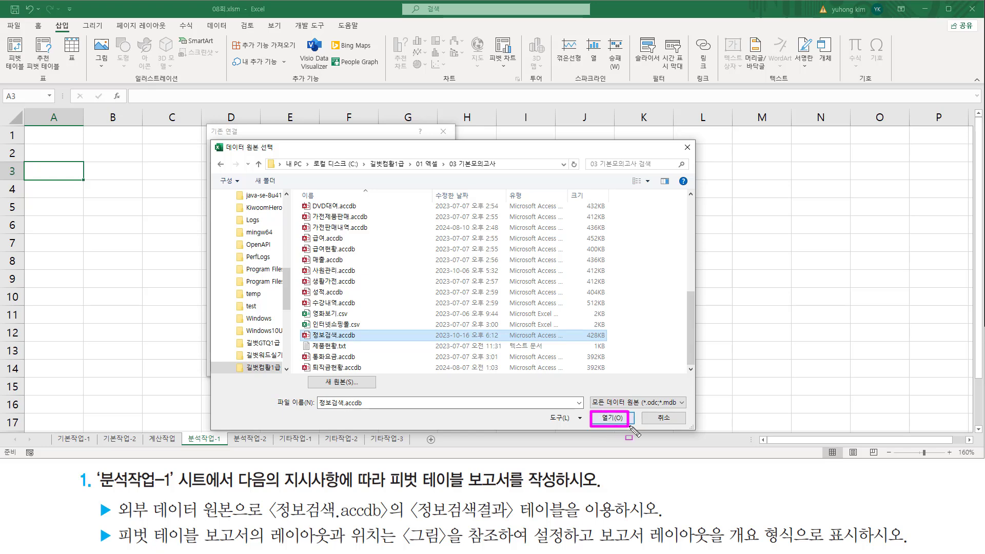
left_click(610, 417)
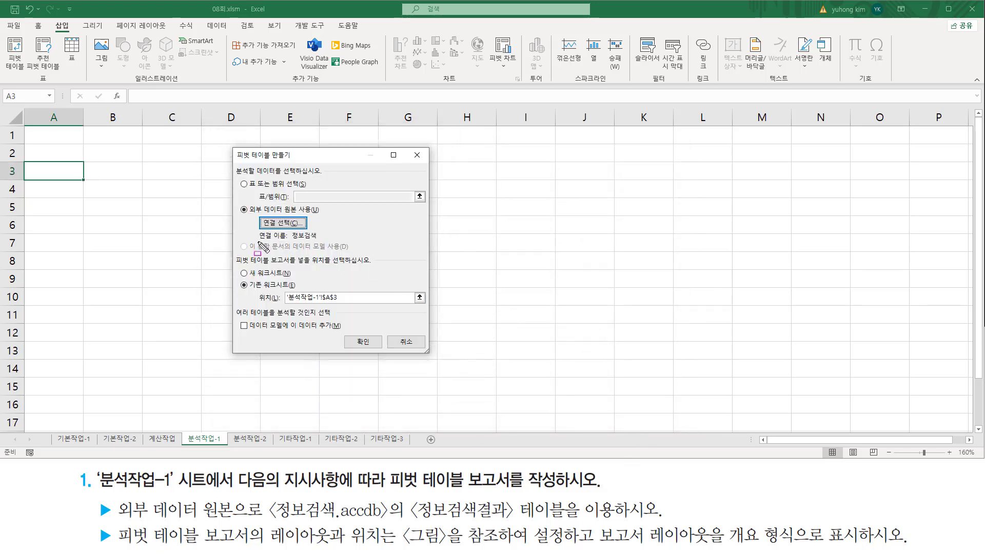
Step: Create the pivot table from the 정보검색 connection at cell A3 of the existing 분석작업-1 worksheet
left_click_drag(258, 241, 321, 241)
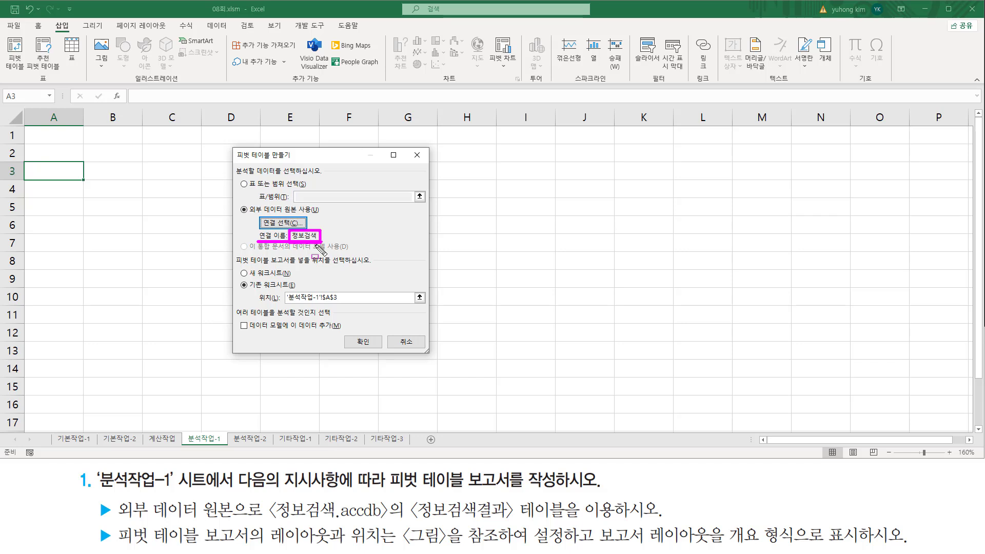
key("Escape")
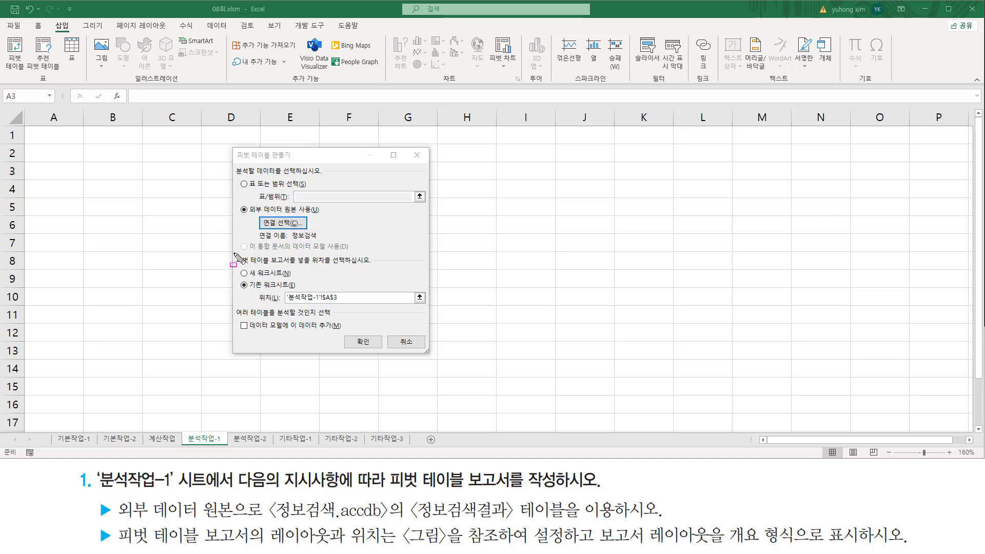
left_click_drag(234, 252, 357, 267)
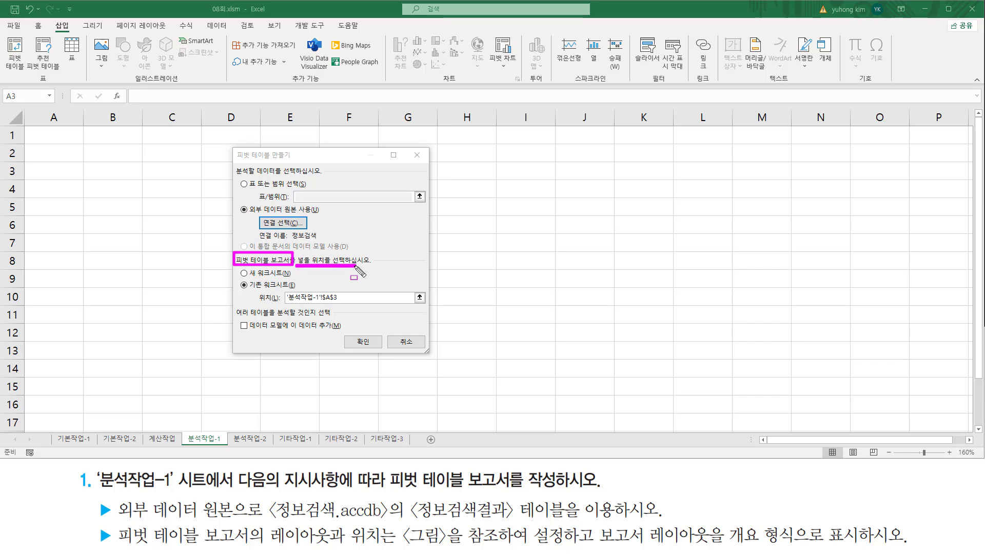
left_click_drag(30, 163, 74, 177)
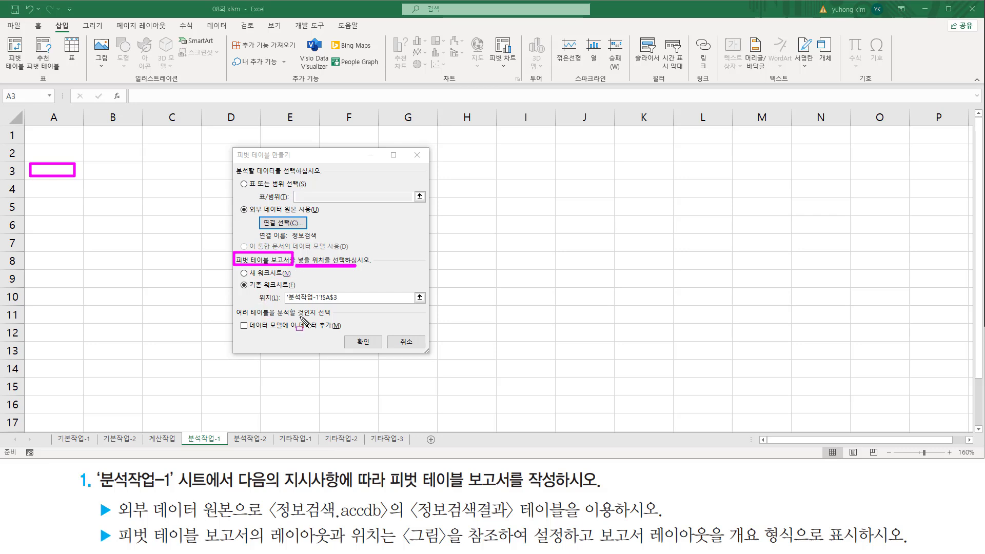
left_click_drag(285, 303, 338, 303)
left_click(352, 332)
left_click_drag(351, 331, 379, 352)
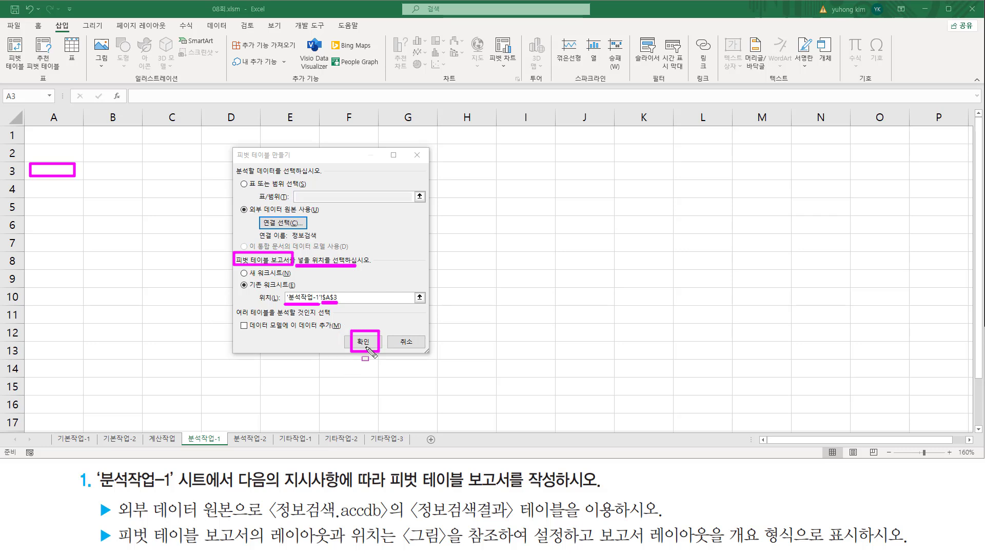
key("Escape")
left_click(363, 341)
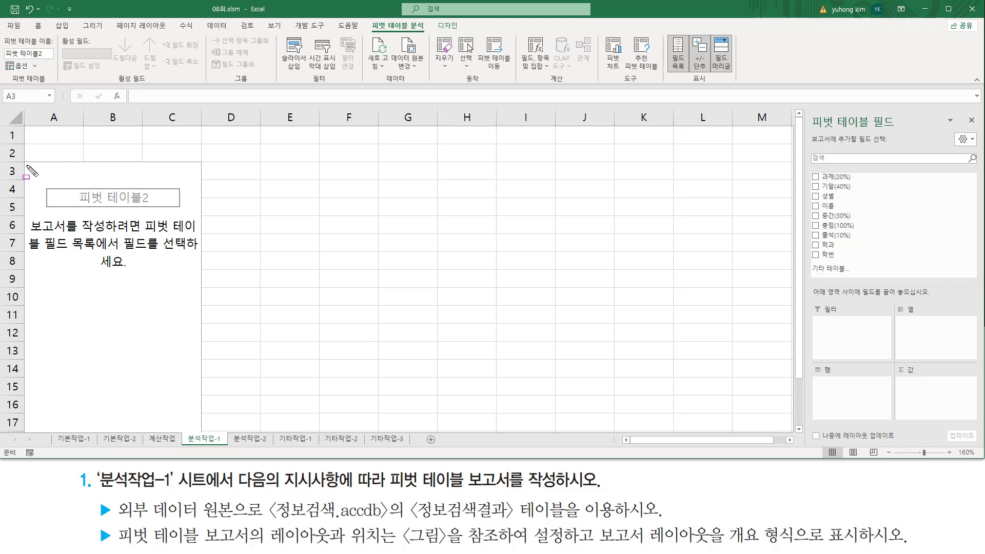
mouse_move(25, 162)
left_mouse_down()
mouse_move(83, 184)
mouse_move(109, 213)
mouse_move(201, 432)
left_mouse_up()
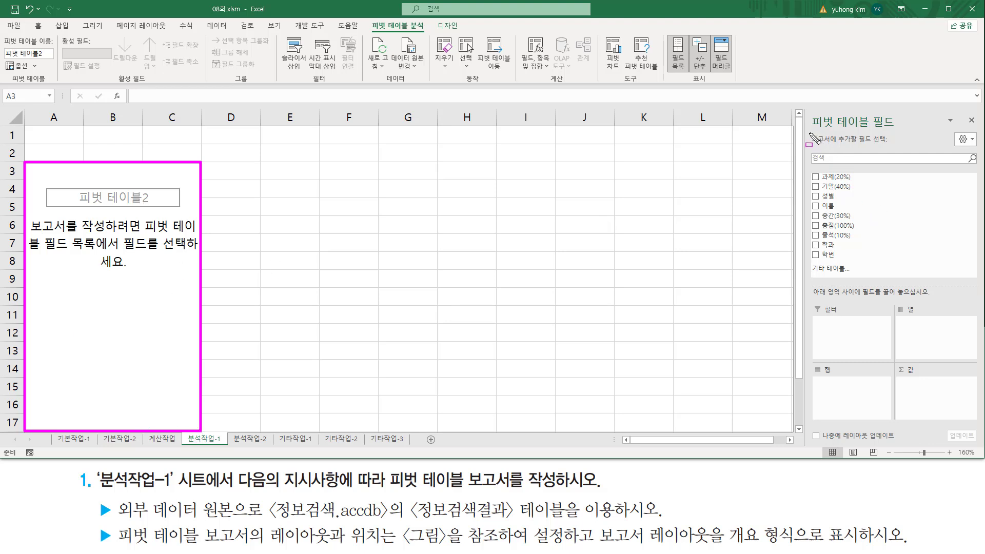
mouse_move(809, 133)
left_mouse_down()
mouse_move(883, 135)
mouse_move(896, 113)
left_mouse_up()
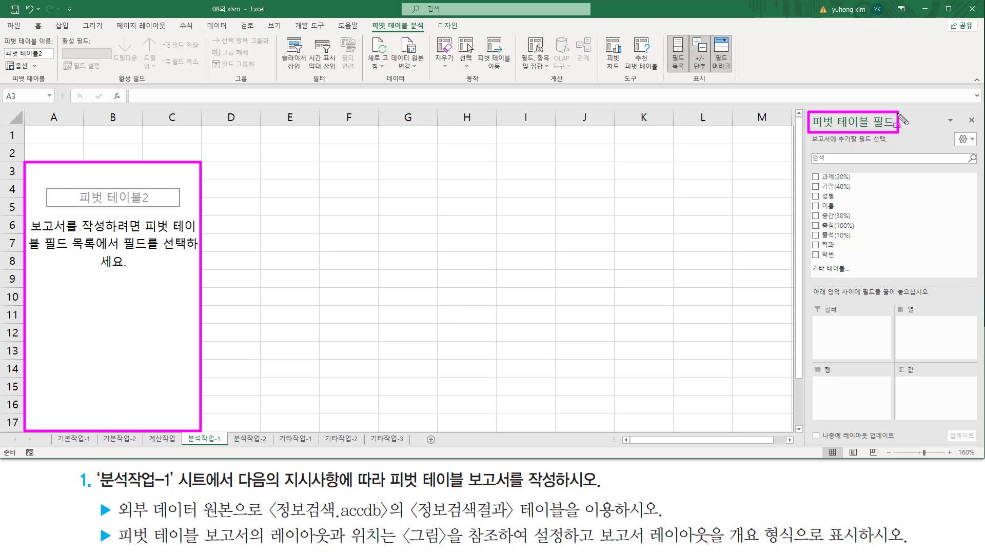
mouse_move(272, 522)
left_mouse_down()
mouse_move(388, 522)
mouse_move(389, 496)
left_mouse_up()
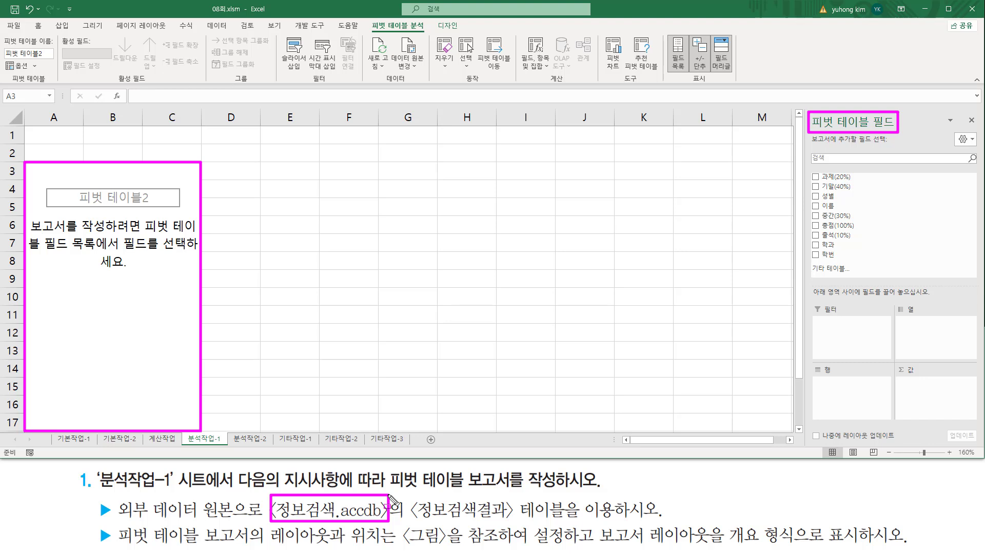
mouse_move(810, 172)
left_mouse_down()
mouse_move(819, 215)
mouse_move(870, 264)
left_mouse_up()
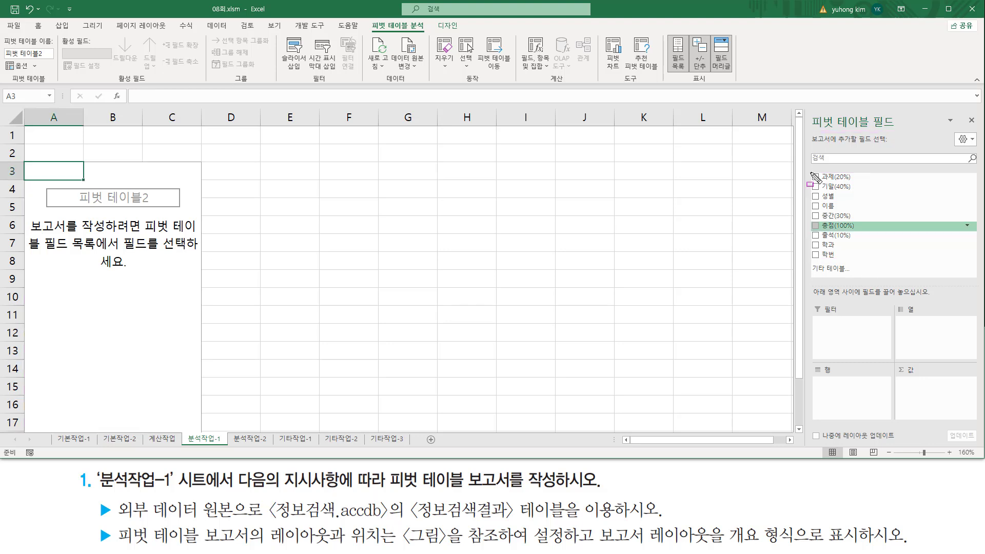
left_click_drag(809, 170, 861, 262)
mouse_move(810, 303)
left_mouse_down()
mouse_move(827, 339)
mouse_move(955, 363)
mouse_move(974, 424)
left_mouse_up()
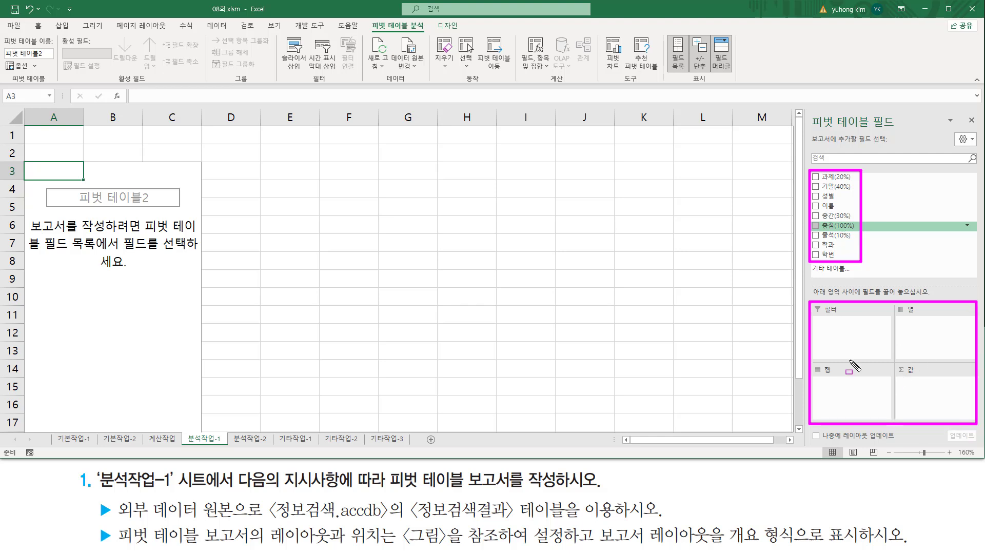
key("Escape")
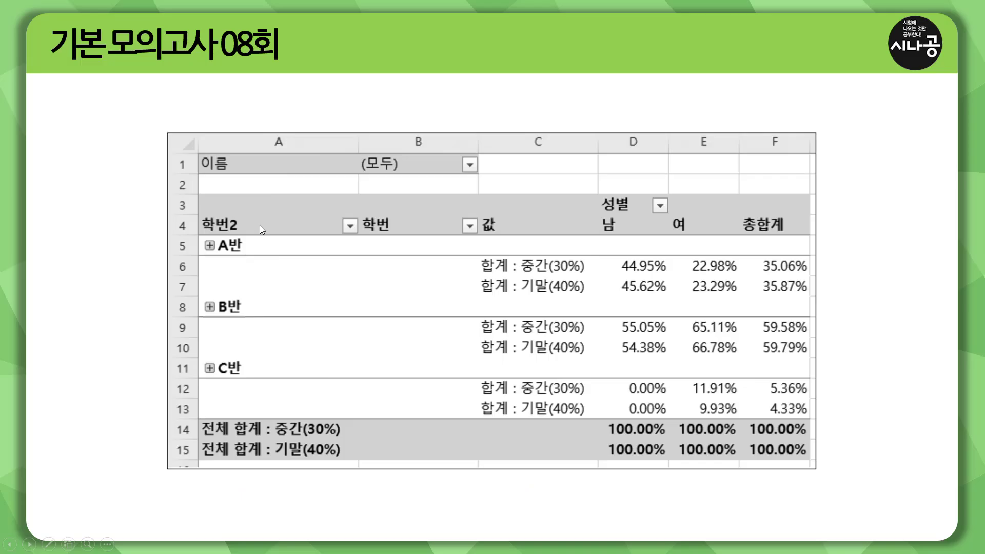
mouse_move(479, 255)
left_mouse_down()
mouse_move(492, 293)
mouse_move(695, 309)
mouse_move(733, 360)
mouse_move(738, 415)
left_mouse_up()
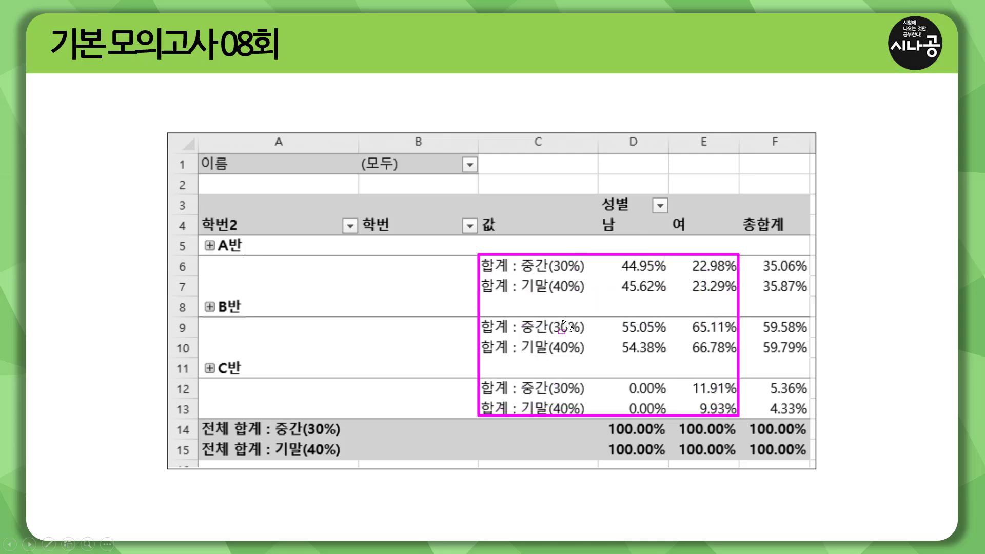
left_click_drag(519, 277, 586, 276)
left_click_drag(520, 293, 581, 293)
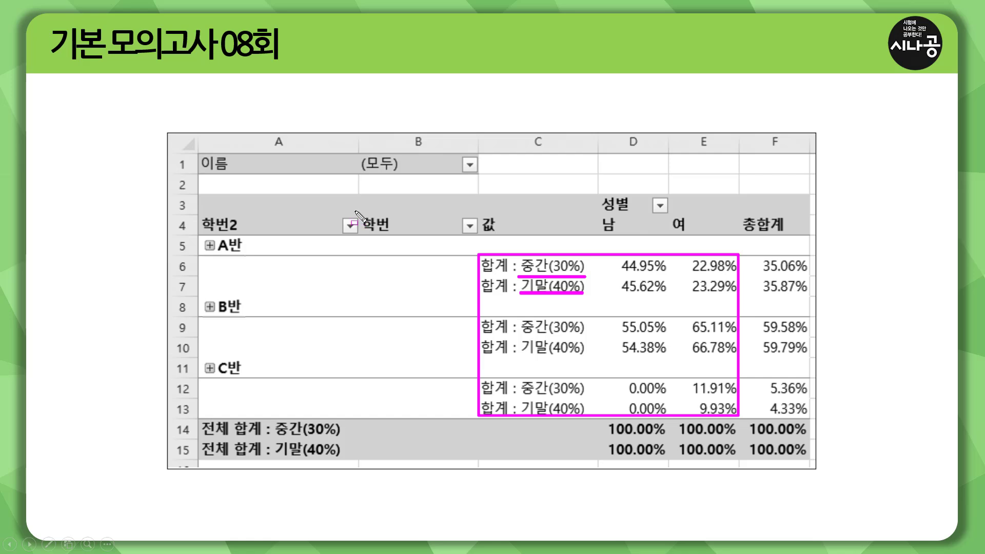
left_click_drag(354, 211, 398, 236)
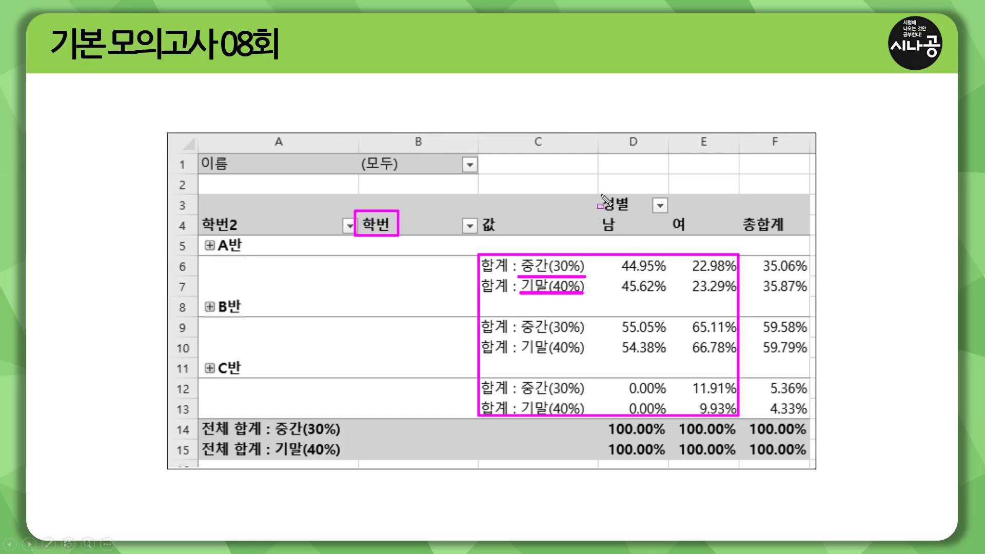
left_click_drag(600, 194, 644, 216)
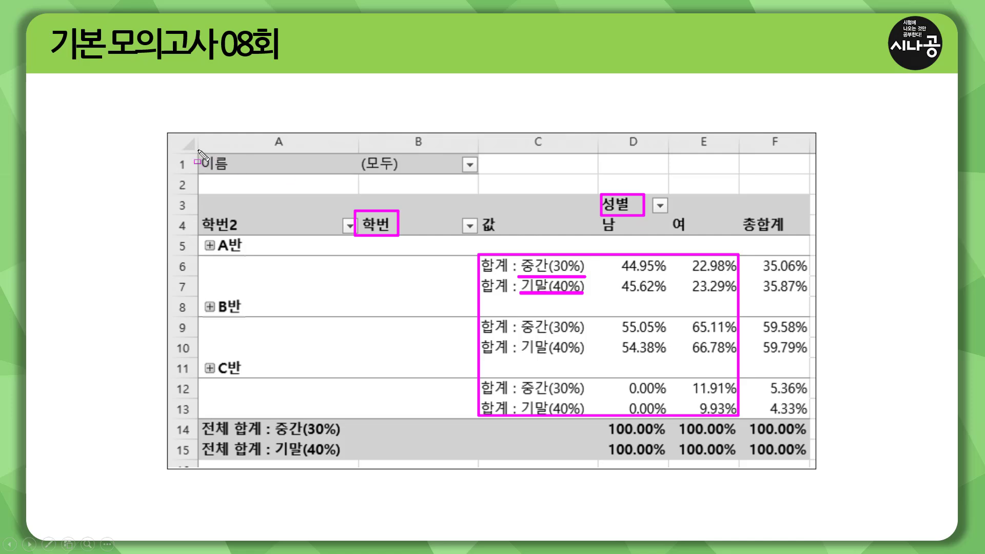
left_click_drag(199, 150, 481, 178)
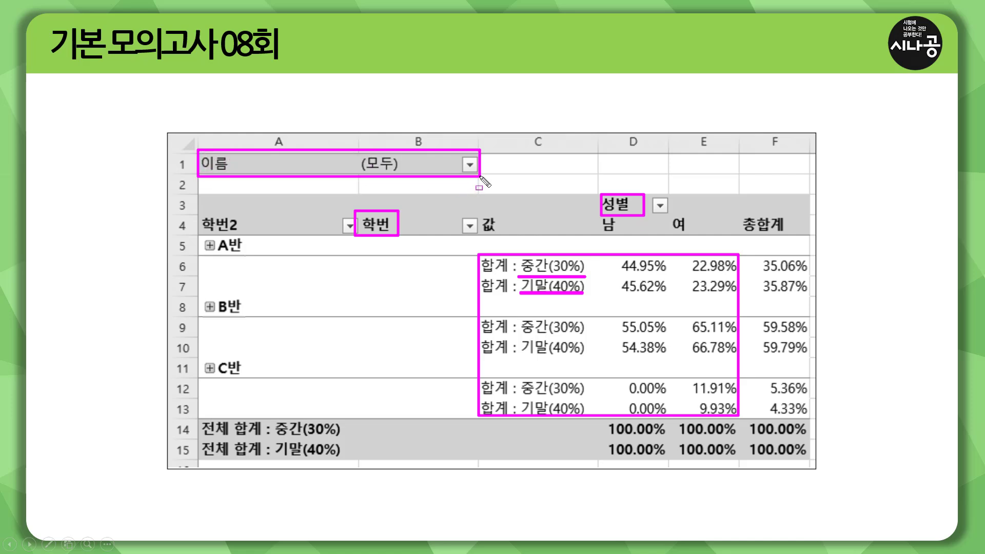
mouse_move(519, 265)
left_mouse_down()
mouse_move(530, 253)
mouse_move(585, 298)
left_mouse_up()
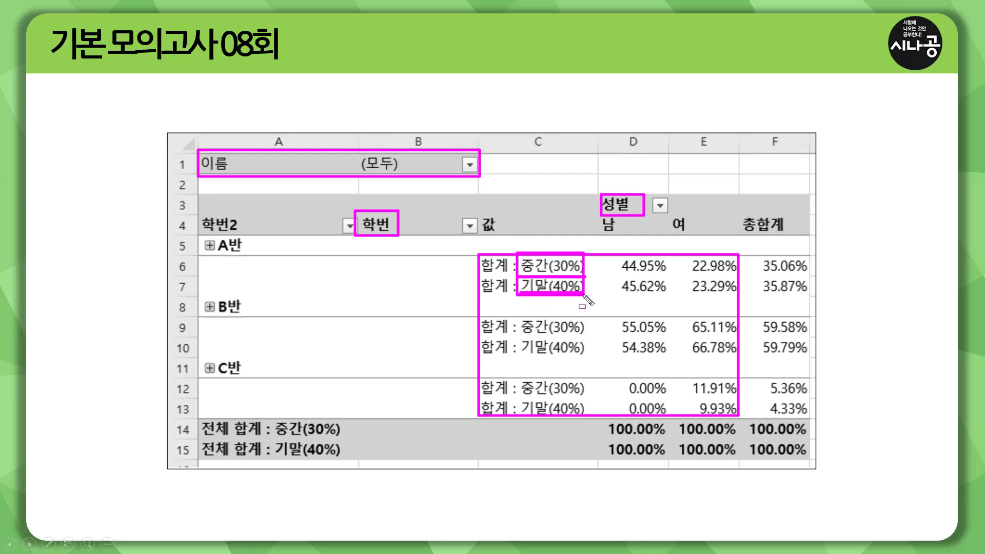
mouse_move(483, 256)
left_mouse_down()
mouse_move(482, 269)
mouse_move(509, 297)
left_mouse_up()
left_click_drag(598, 265, 736, 265)
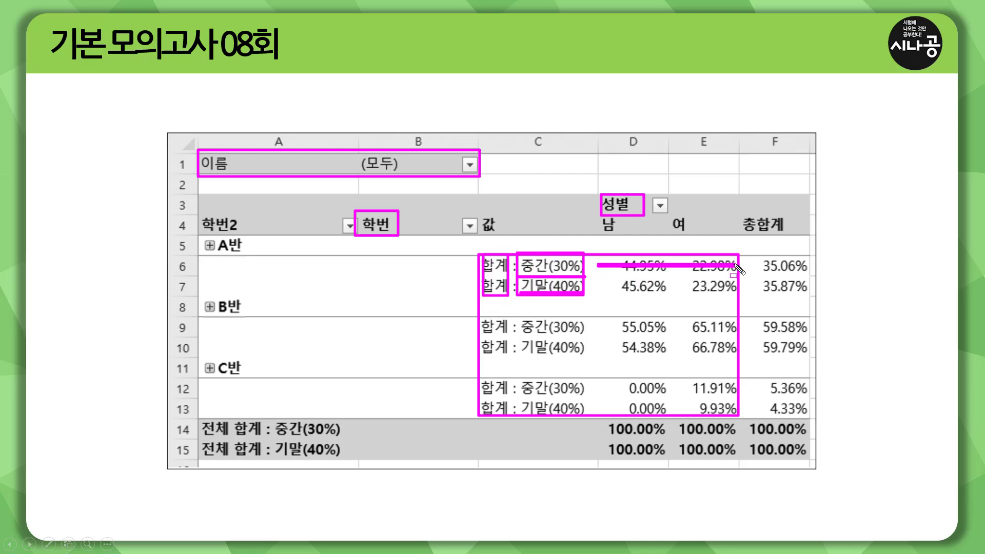
left_click_drag(601, 284, 741, 284)
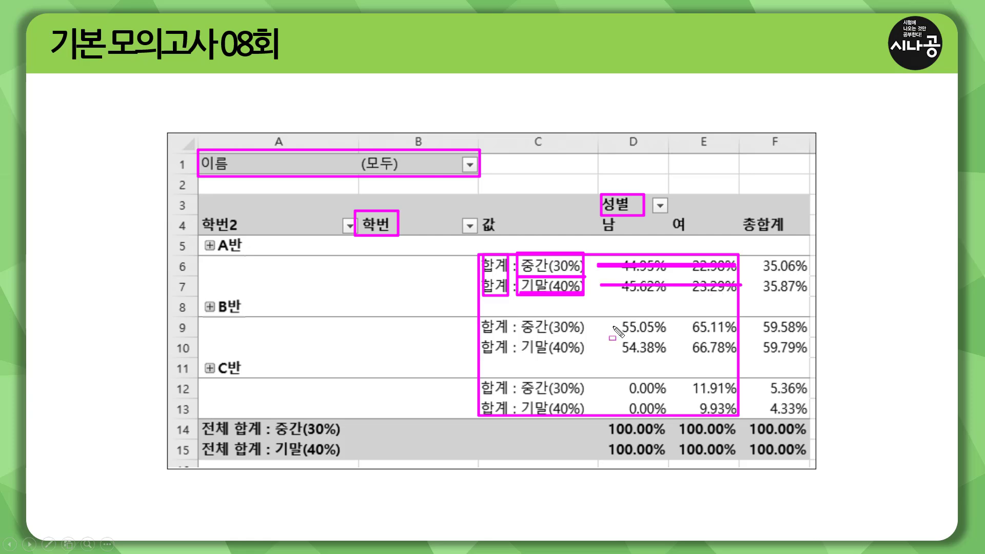
left_click_drag(612, 327, 740, 327)
left_click_drag(609, 349, 737, 349)
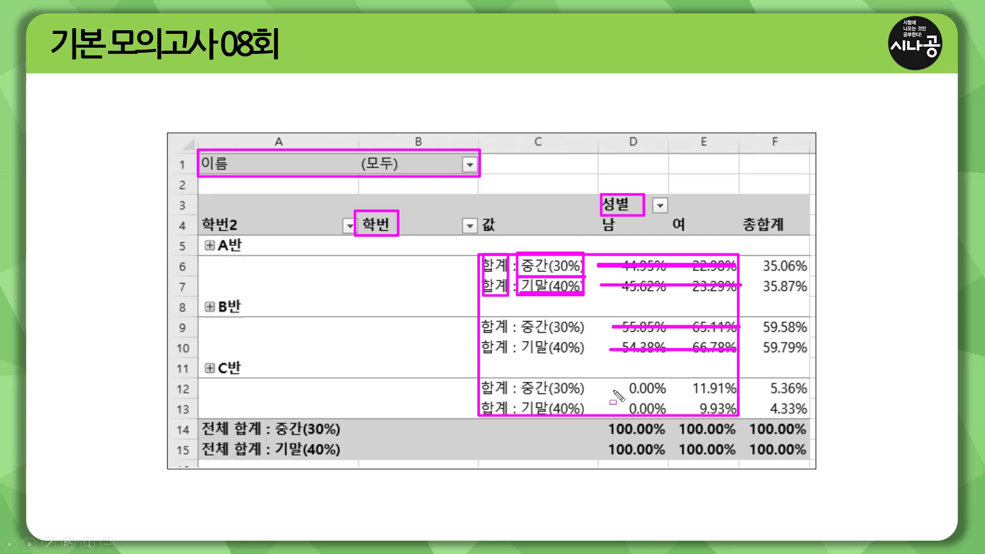
left_click_drag(612, 390, 737, 389)
left_click_drag(619, 408, 737, 408)
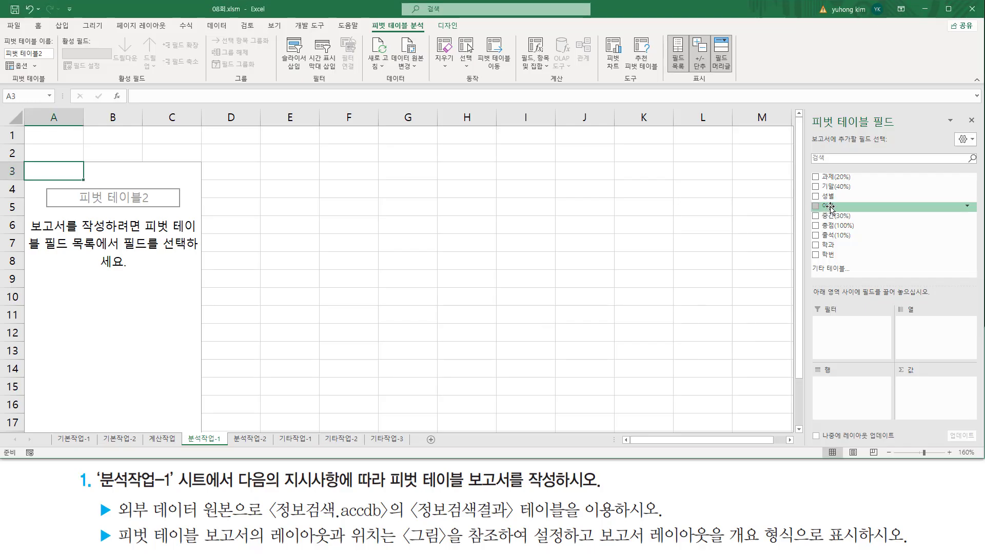
Step: Lay out the pivot table with 이름 as filter, 학번 as rows, 성별 as columns, and 중간(30%) and 기말(40%) as values
left_click_drag(831, 208, 854, 333)
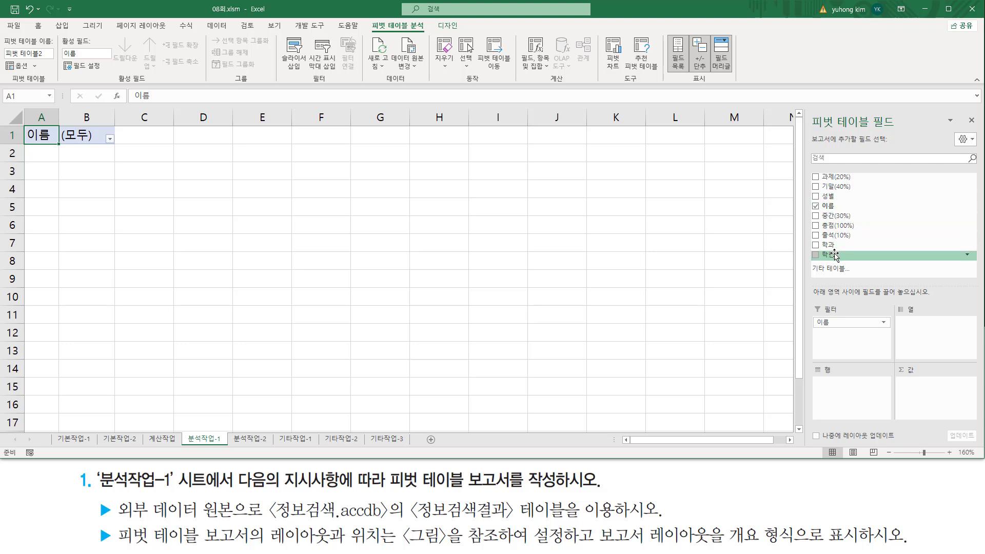
left_click_drag(834, 255, 849, 388)
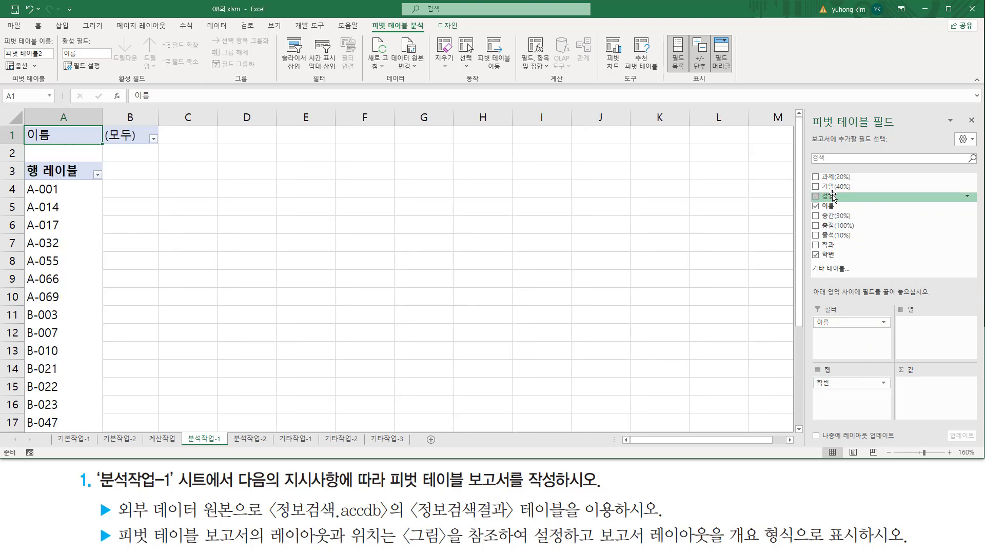
left_click_drag(832, 197, 915, 328)
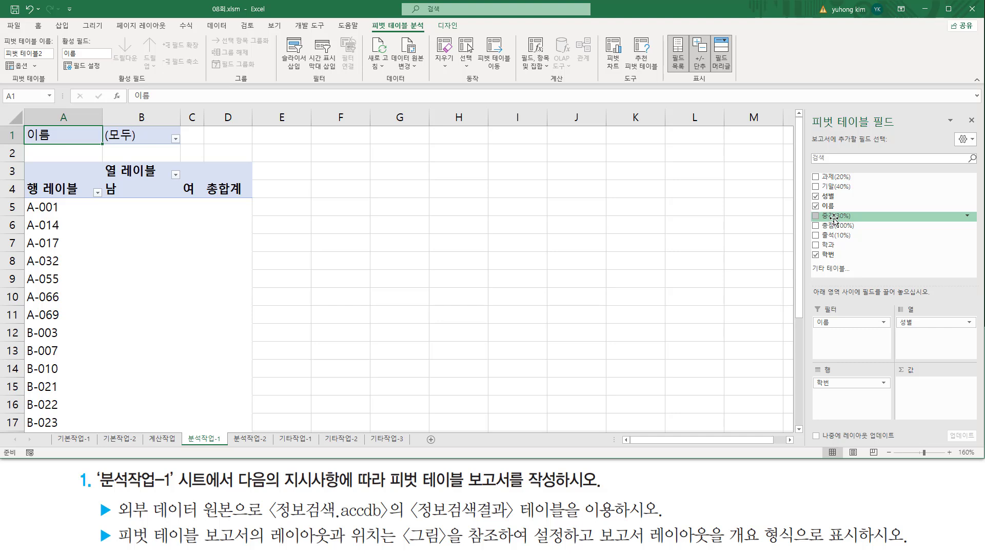
left_click_drag(834, 218, 940, 396)
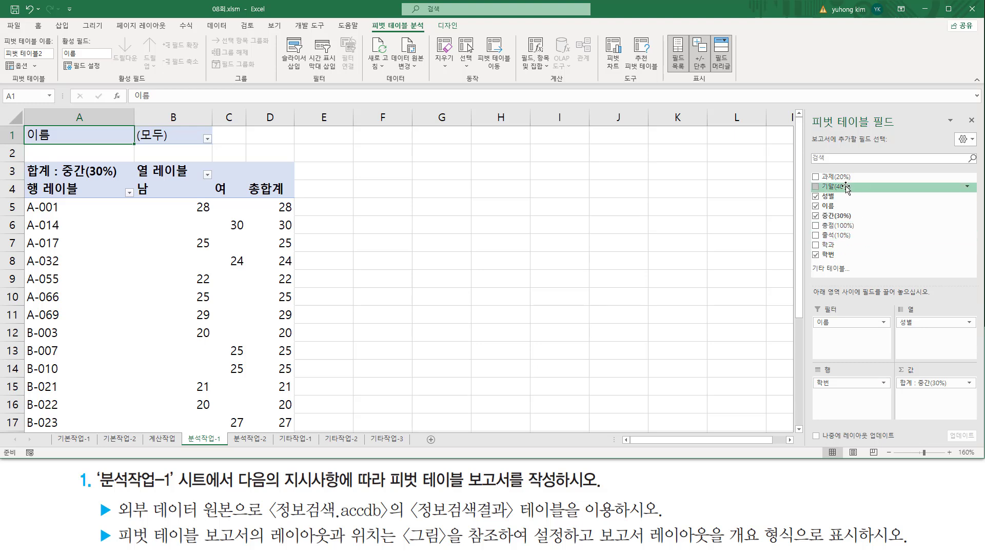
left_click_drag(846, 189, 933, 395)
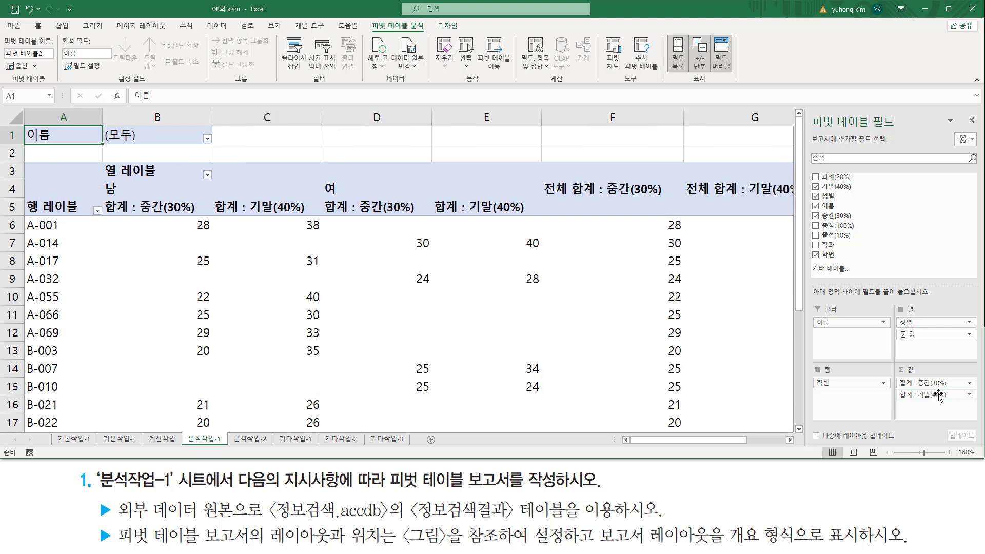
key("ctrl+shift+d")
left_click_drag(896, 360, 975, 402)
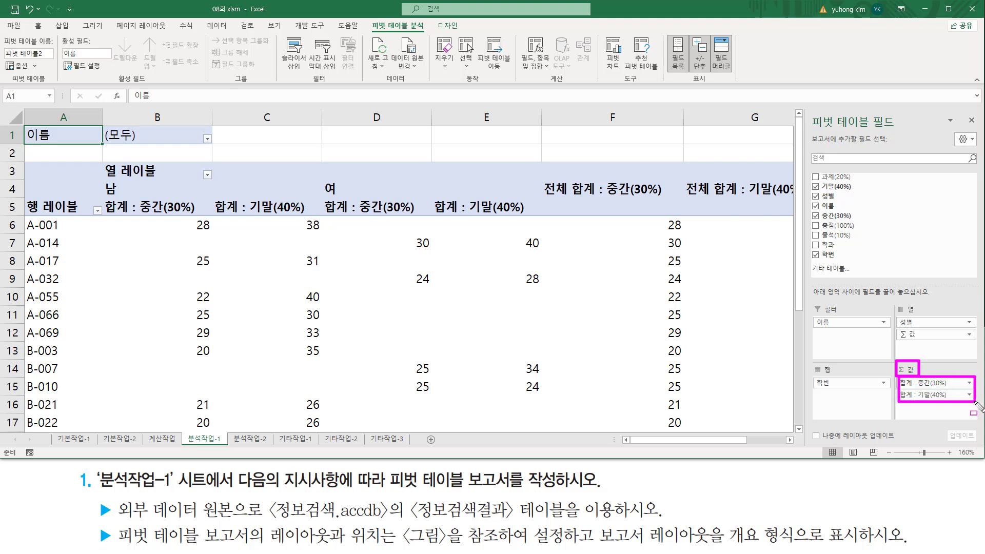
left_click_drag(892, 339, 973, 330)
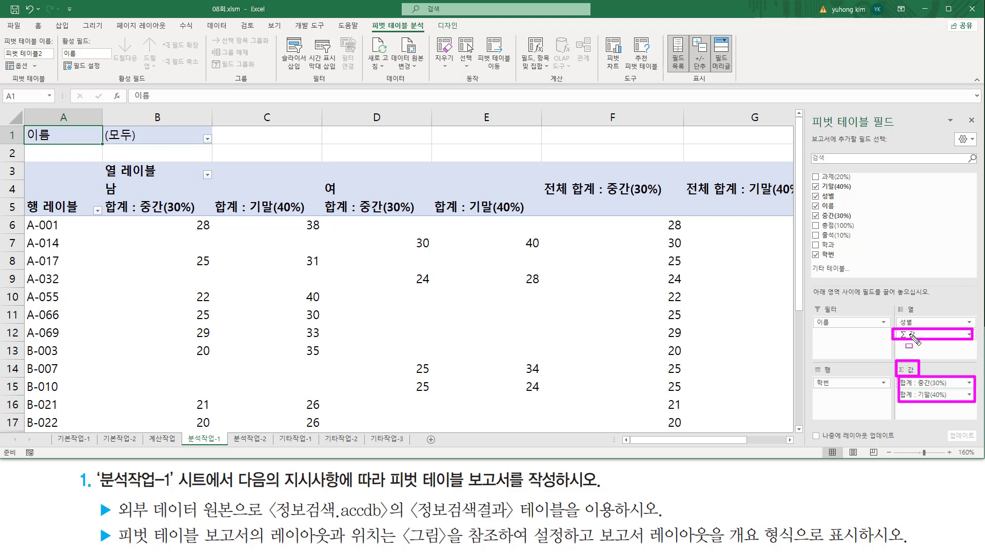
key("Escape")
mouse_move(900, 339)
left_mouse_down()
mouse_move(969, 341)
mouse_move(975, 329)
left_mouse_up()
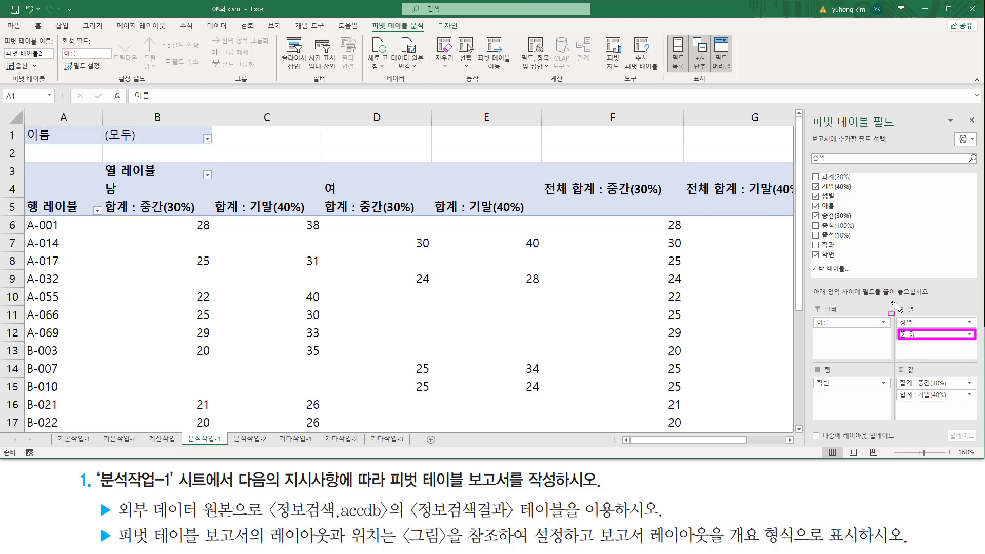
mouse_move(892, 303)
left_mouse_down()
mouse_move(969, 371)
mouse_move(978, 363)
left_mouse_up()
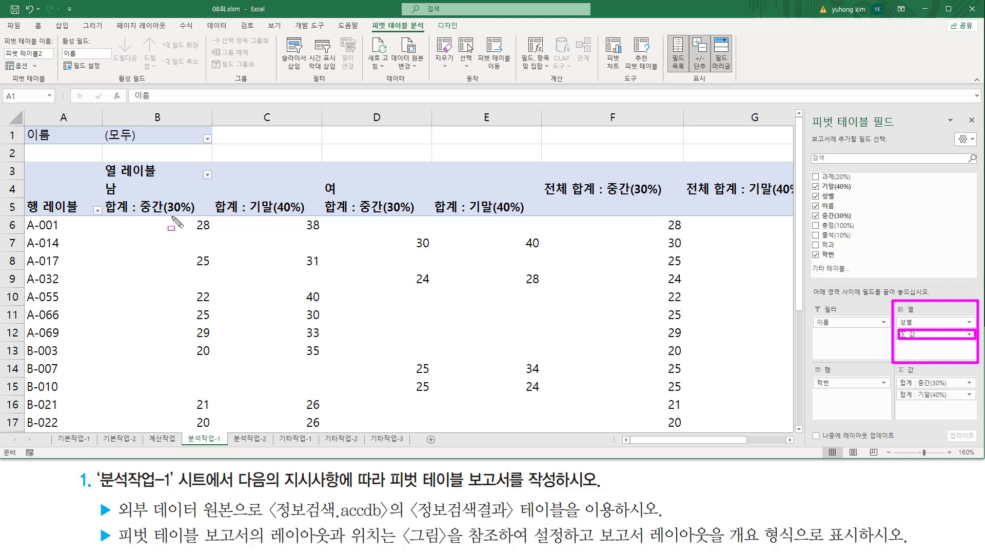
left_click_drag(124, 213, 303, 213)
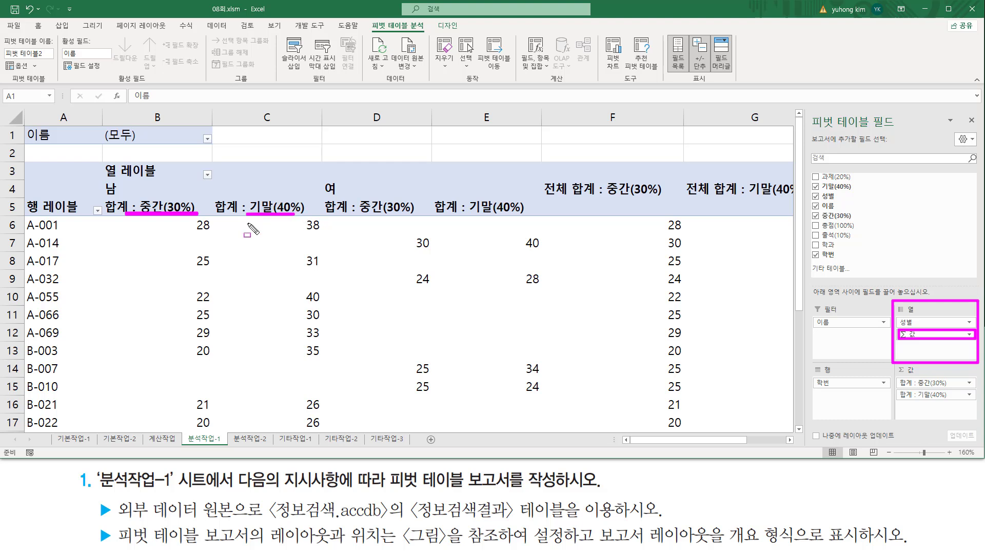
left_click(204, 224)
left_click_drag(205, 221, 205, 431)
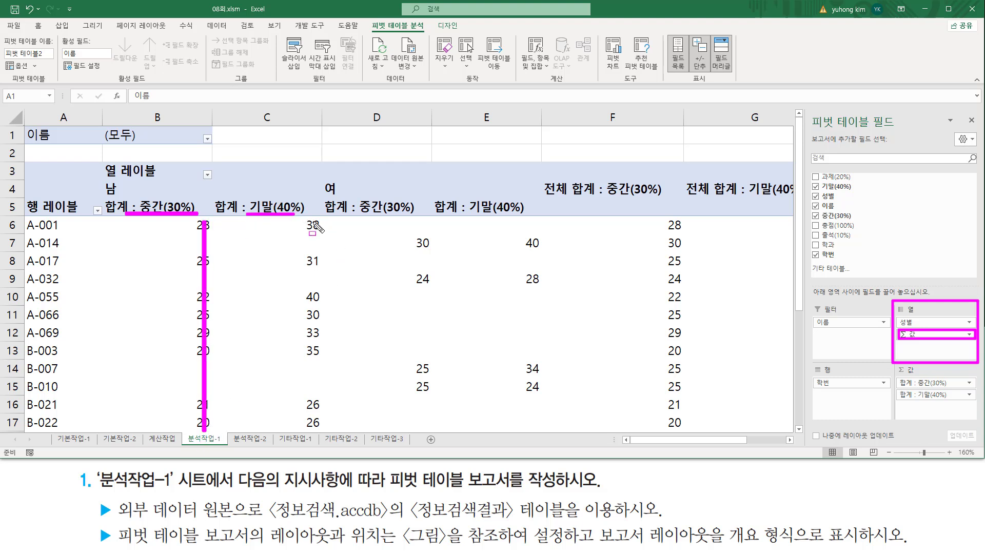
left_click_drag(308, 222, 309, 418)
left_click_drag(424, 219, 425, 414)
left_click_drag(531, 222, 532, 414)
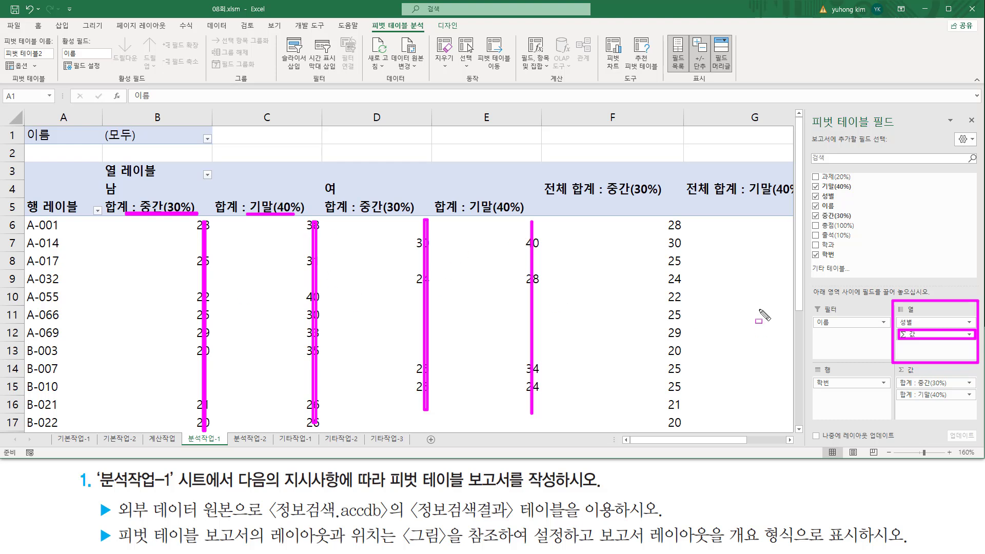
key("Escape")
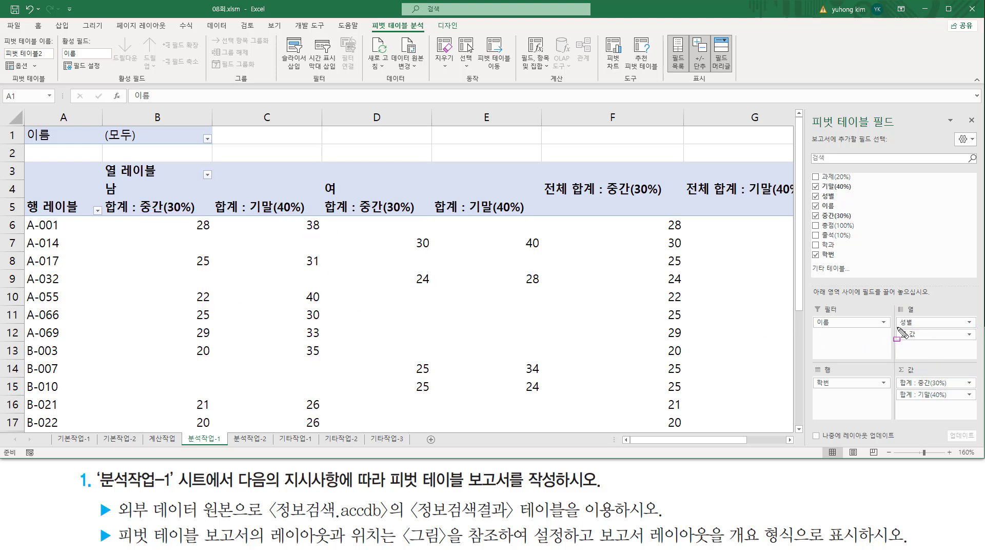
left_click_drag(896, 327, 971, 342)
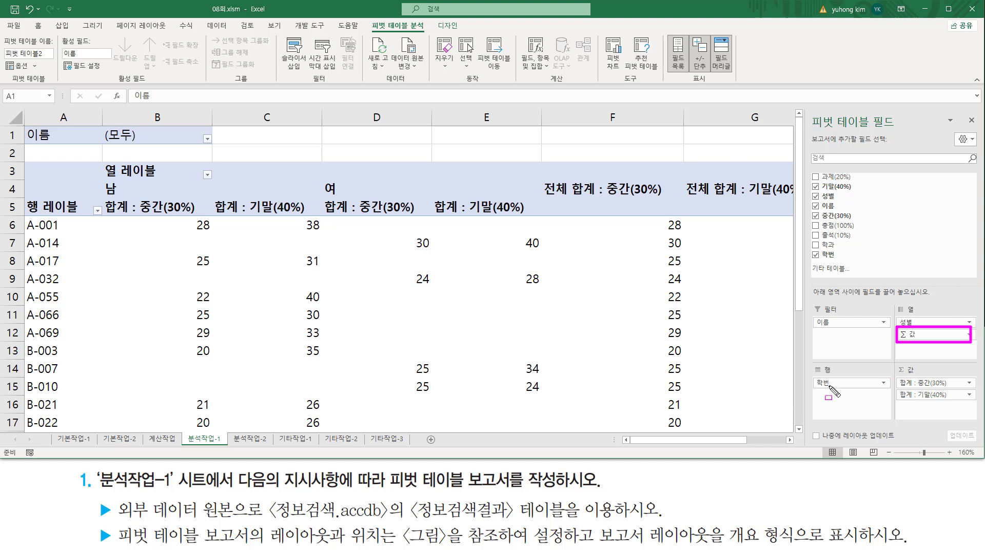
left_click_drag(809, 361, 891, 424)
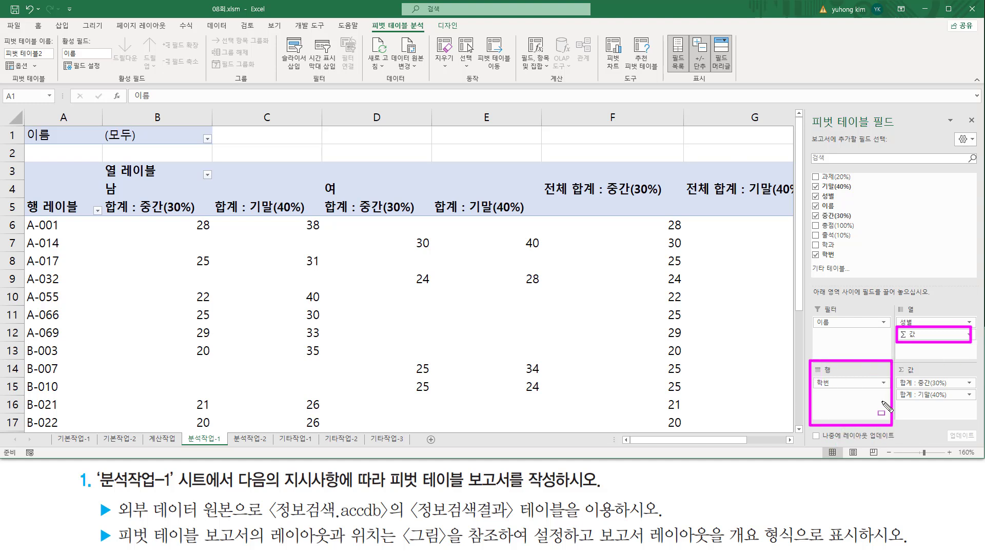
key("Escape")
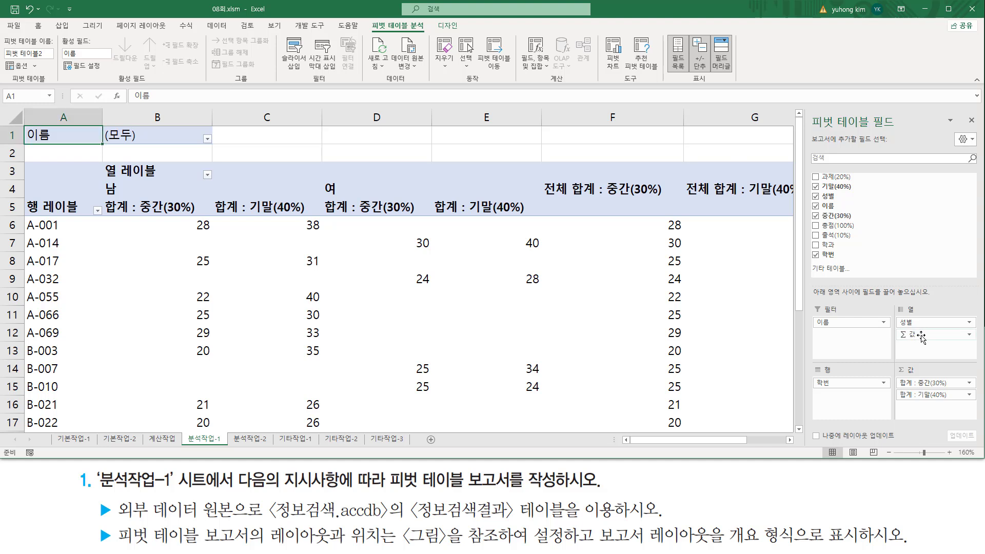
Step: Move the Σ 값 field from the pivot table's columns to its rows, below 학번
left_click(913, 336)
left_click_drag(915, 336, 851, 402)
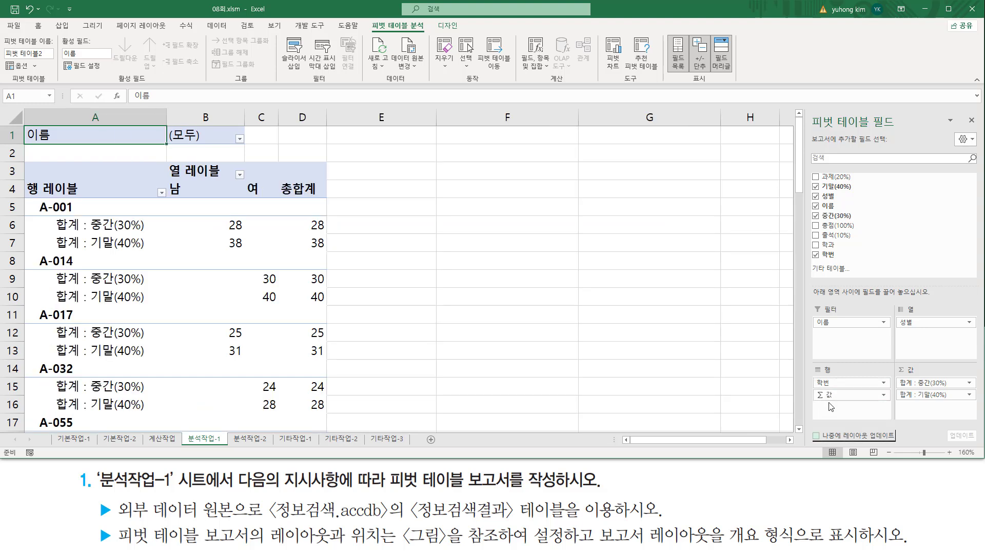
mouse_move(813, 402)
left_mouse_down()
mouse_move(855, 389)
mouse_move(819, 361)
mouse_move(893, 423)
left_mouse_up()
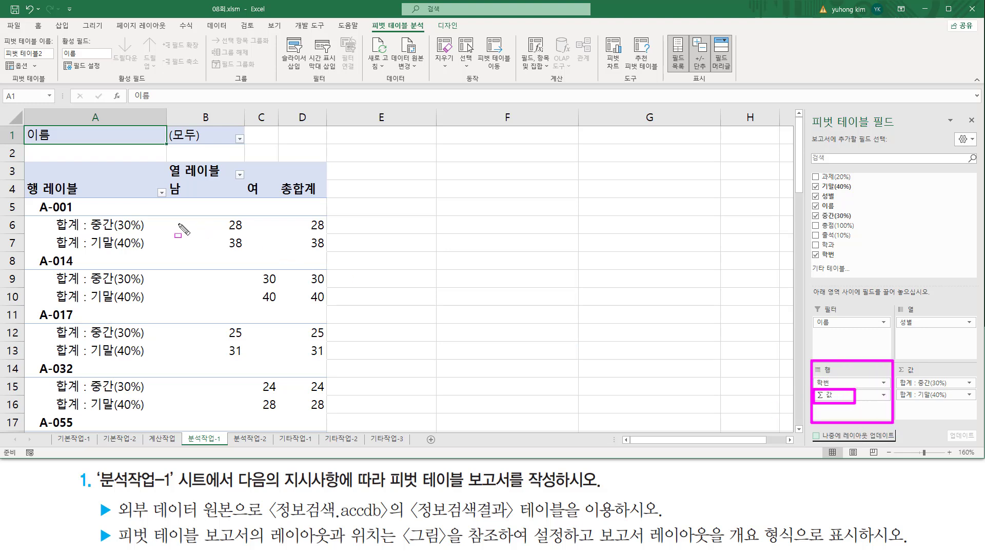
left_click_drag(162, 225, 273, 226)
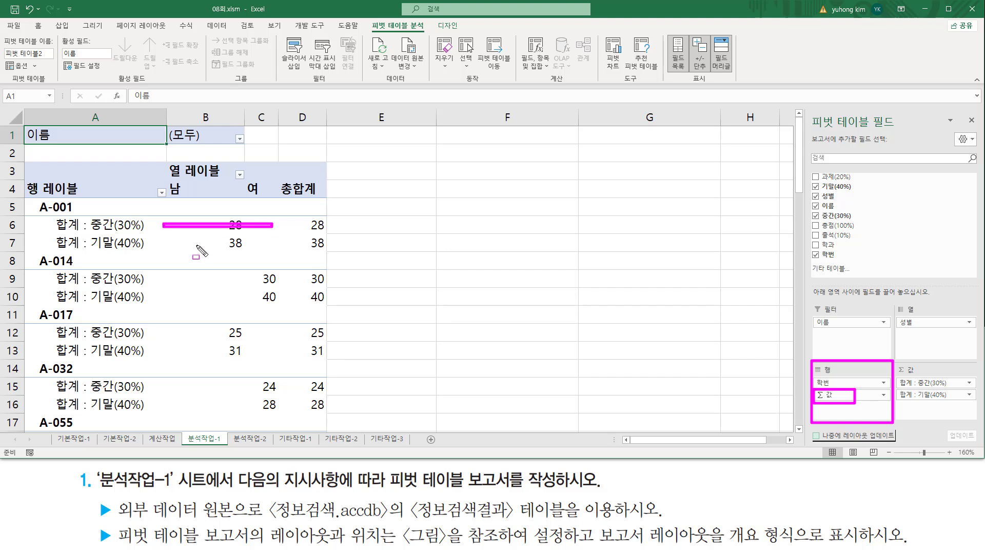
left_click_drag(179, 244, 278, 244)
left_click_drag(162, 278, 272, 278)
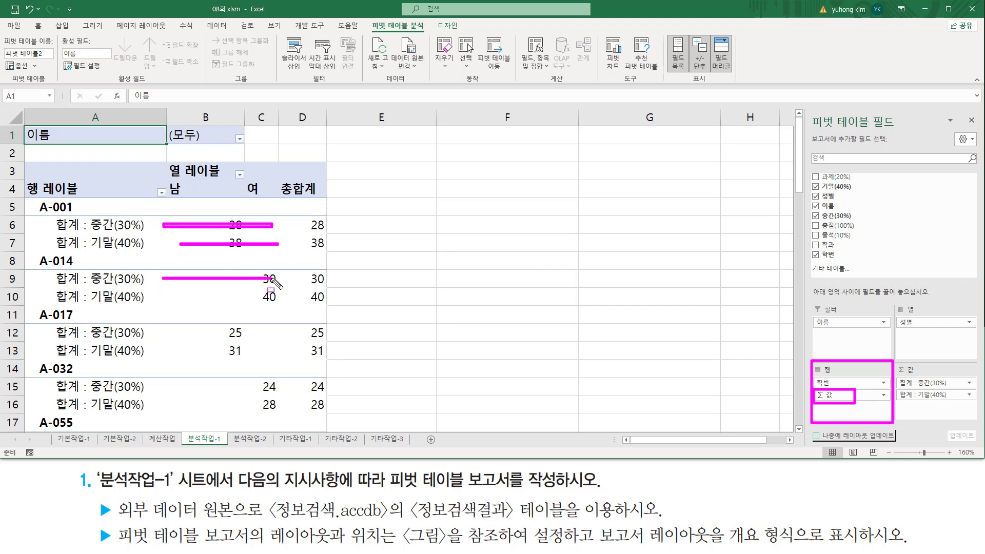
left_click_drag(157, 293, 272, 294)
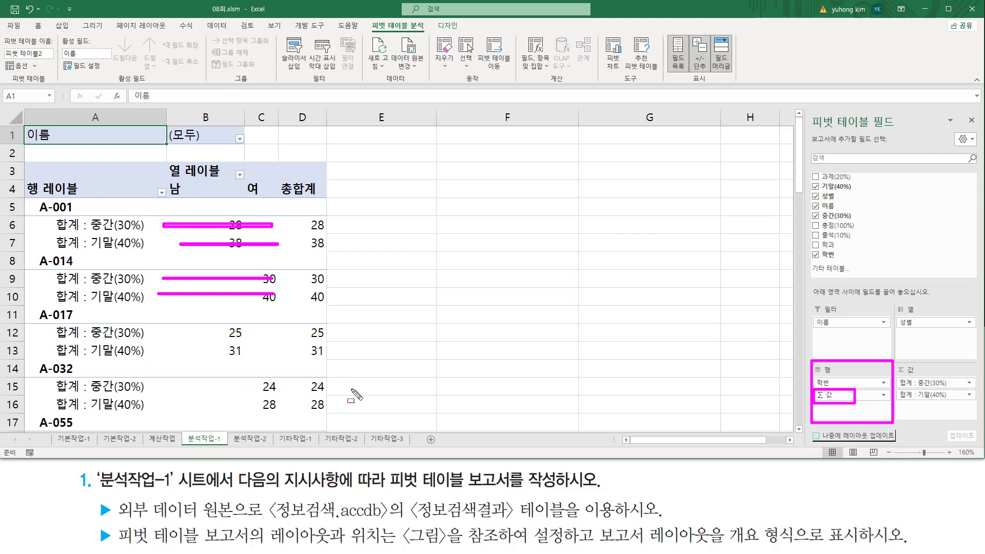
key("Escape")
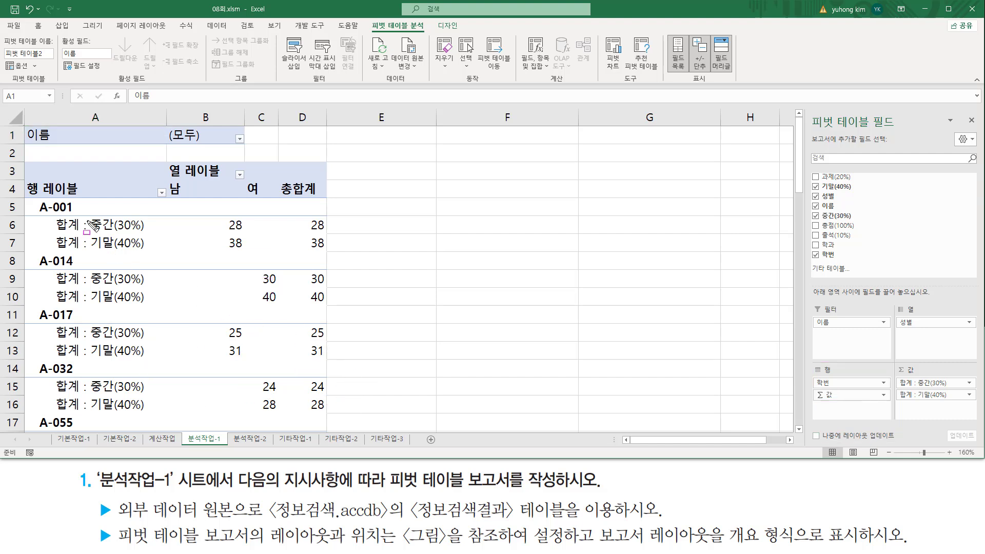
left_click_drag(51, 216, 83, 251)
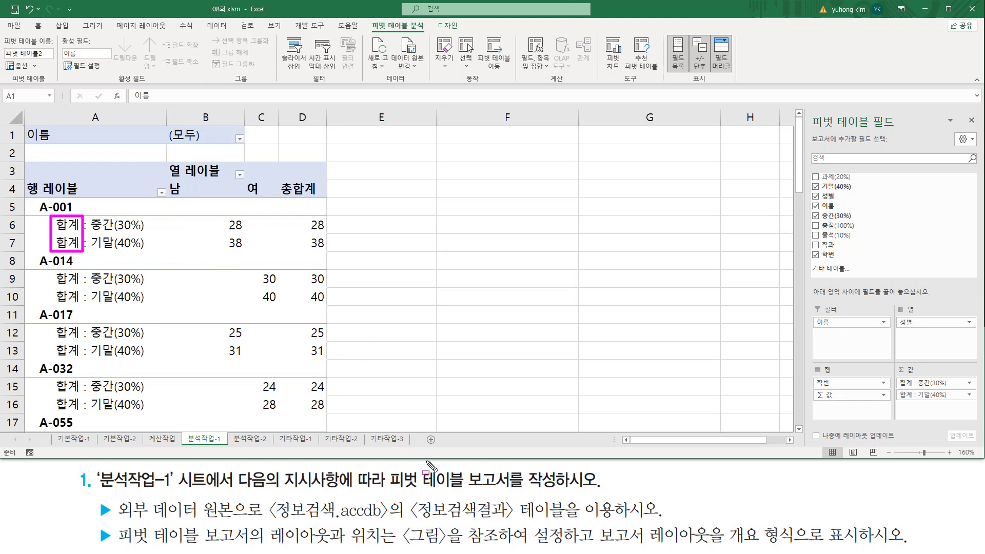
left_click_drag(261, 547, 529, 545)
left_click_drag(596, 515, 594, 551)
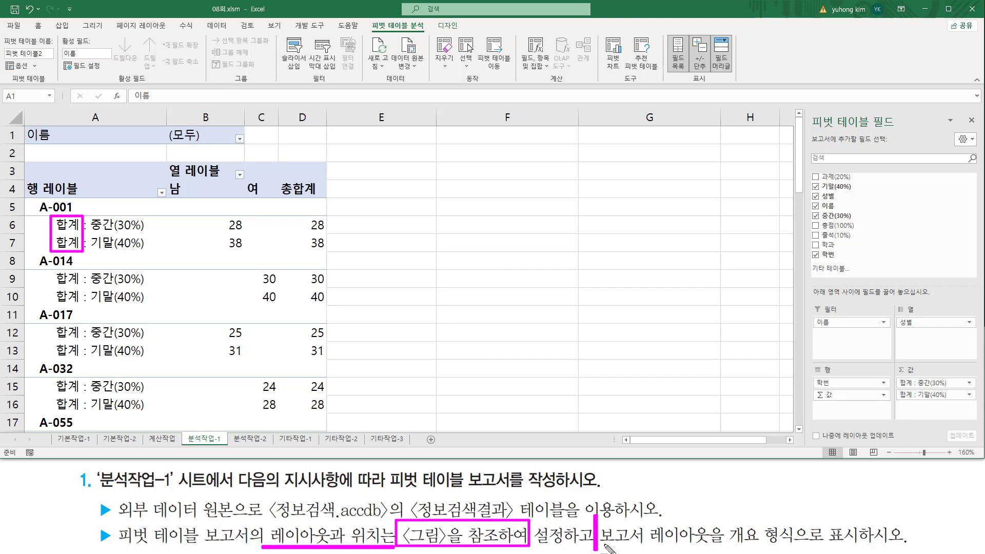
left_click_drag(601, 547, 863, 548)
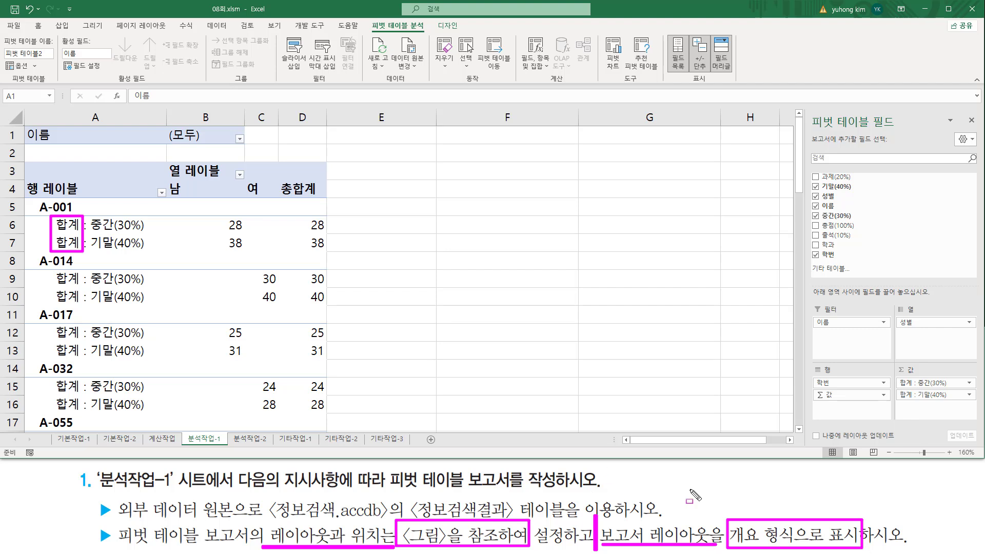
key("Escape")
Step: Set the pivot table's report layout to outline form (개요 형식으로 표시)
left_click(212, 256)
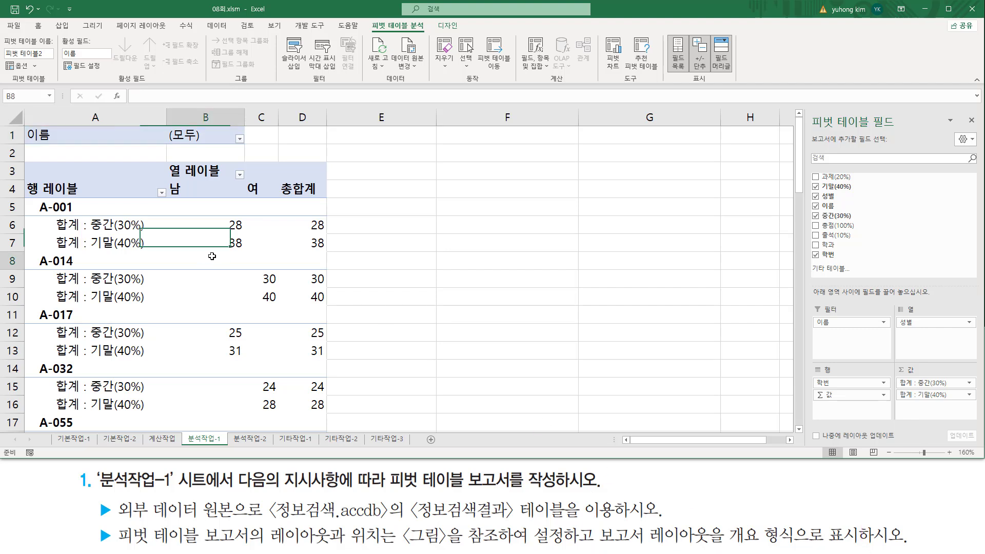
left_click(272, 257)
left_click(277, 226)
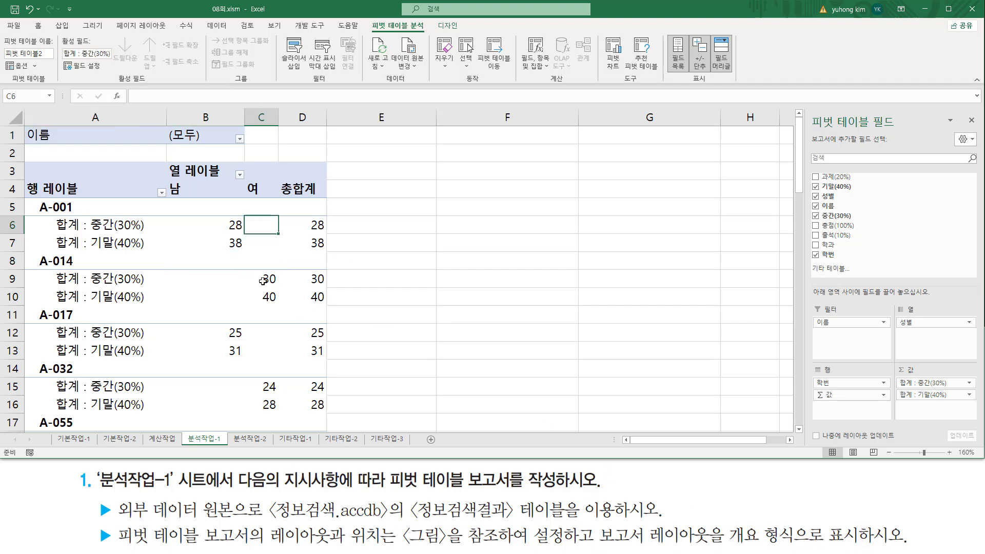
left_click(440, 26)
mouse_move(433, 32)
left_mouse_down()
mouse_move(436, 20)
mouse_move(465, 25)
mouse_move(432, 33)
left_mouse_up()
left_click_drag(28, 84, 81, 83)
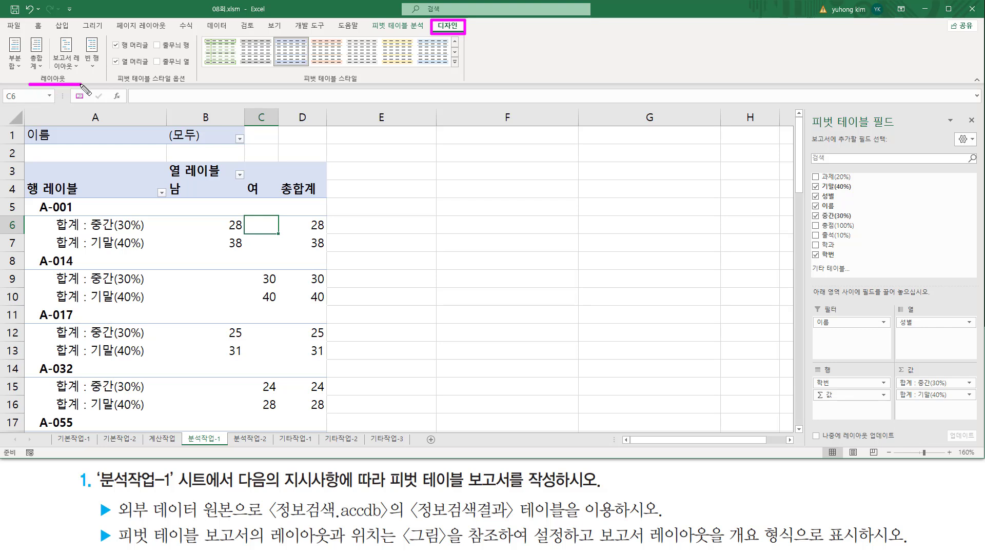
mouse_move(44, 45)
left_mouse_down()
mouse_move(61, 72)
mouse_move(81, 74)
left_mouse_up()
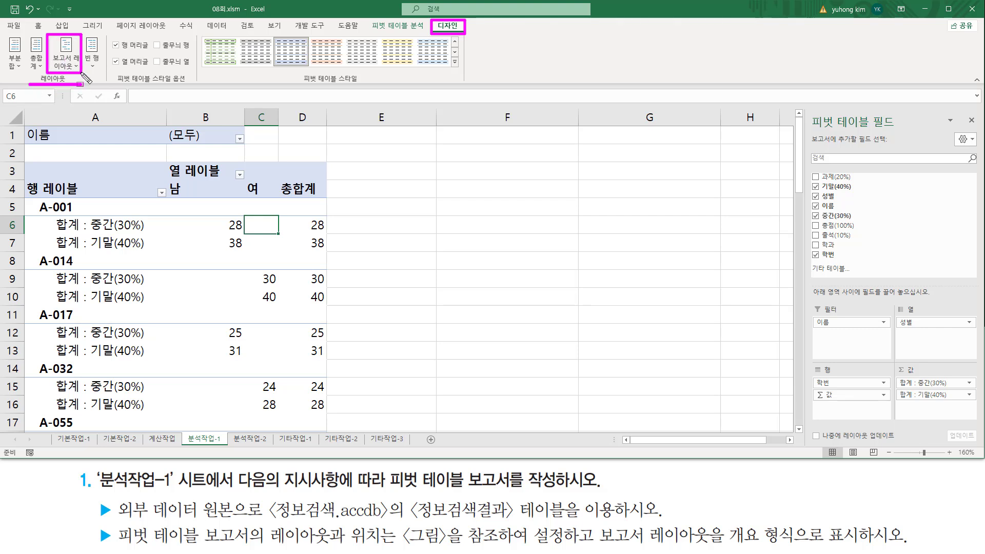
key("Escape")
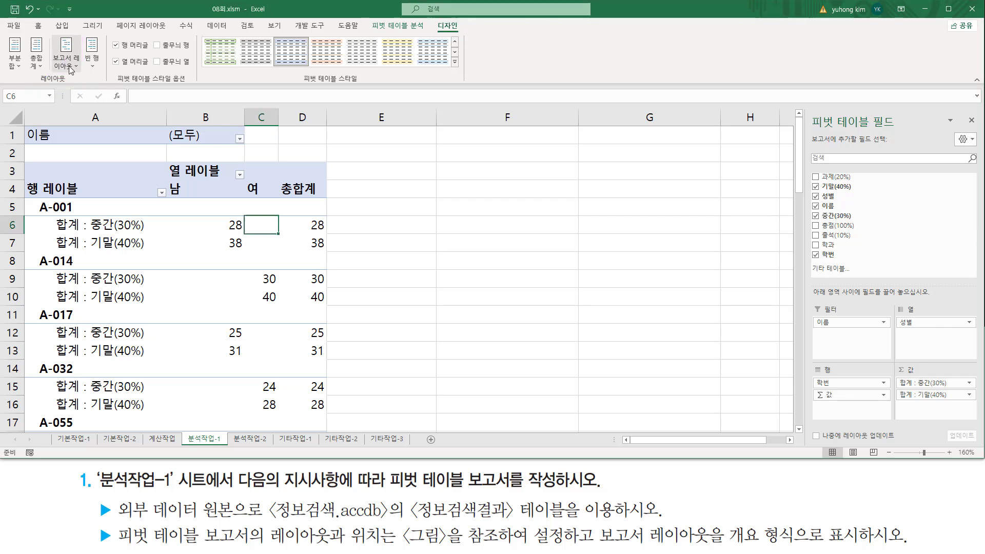
left_click(66, 62)
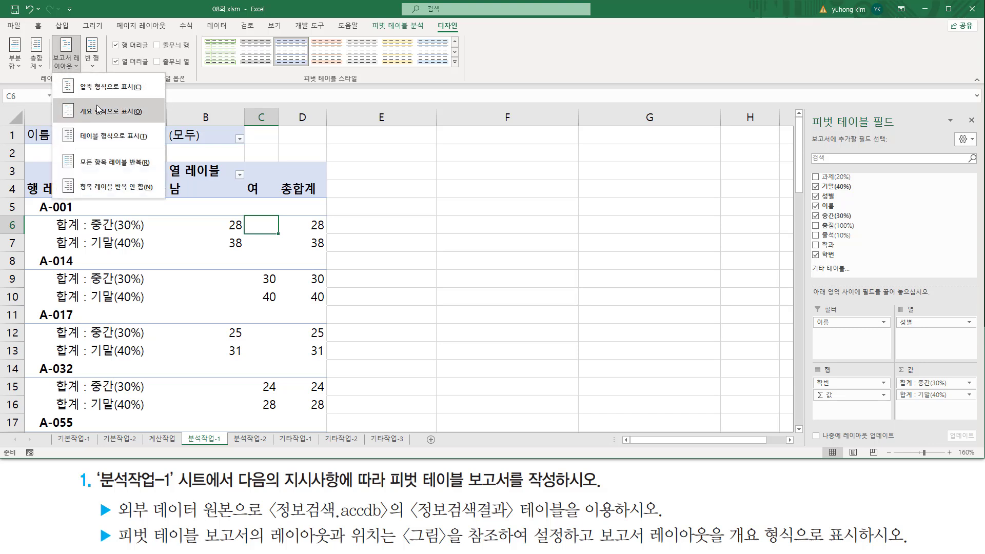
left_click(132, 116)
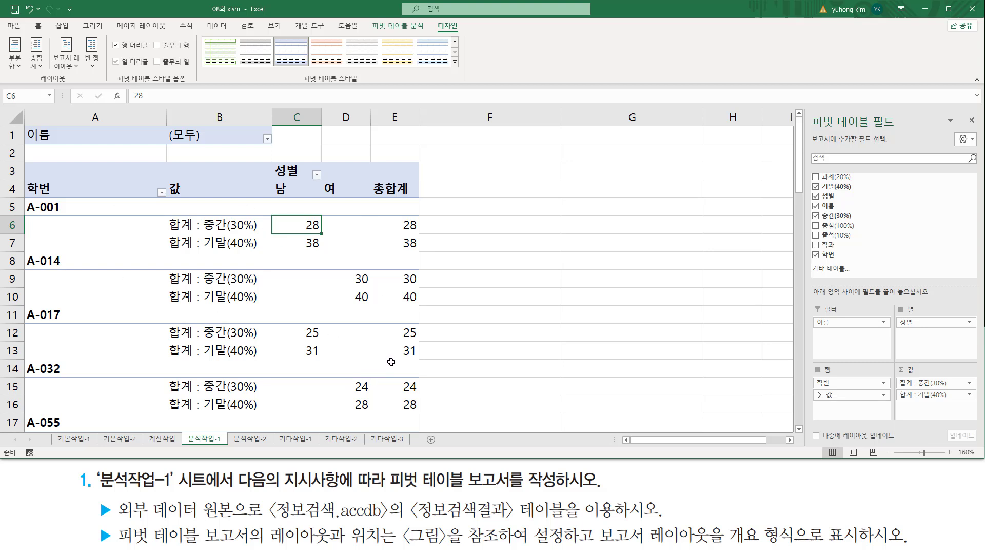
key("ctrl+2")
mouse_move(84, 496)
left_mouse_down()
mouse_move(332, 544)
mouse_move(921, 549)
left_mouse_up()
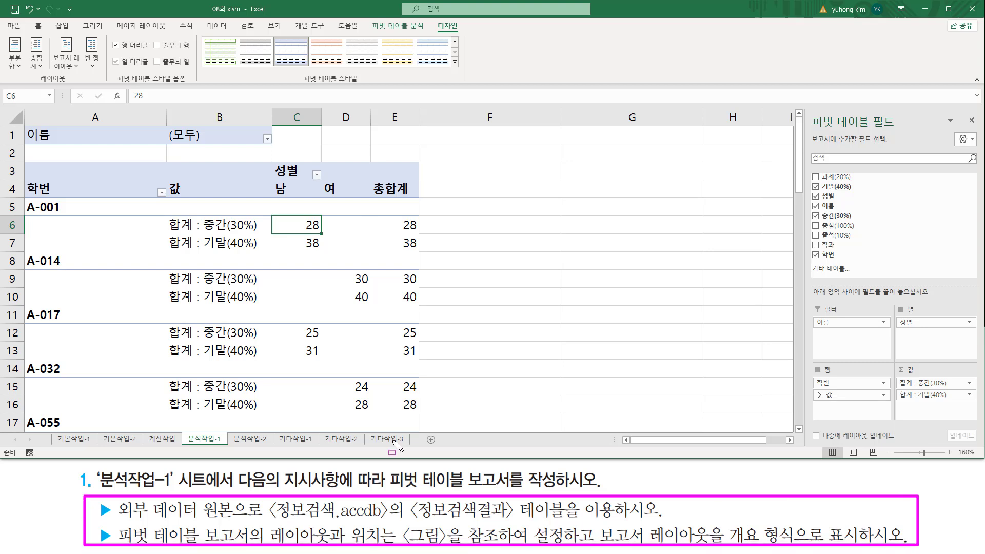
key("Escape")
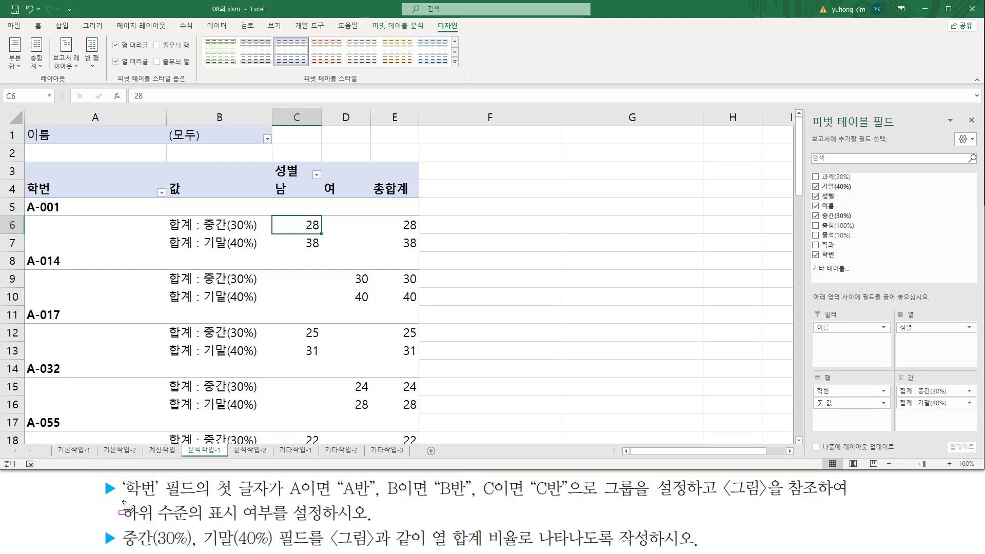
mouse_move(118, 500)
left_mouse_down()
mouse_move(196, 477)
mouse_move(282, 498)
mouse_move(342, 493)
mouse_move(375, 501)
mouse_move(524, 501)
mouse_move(533, 489)
mouse_move(568, 504)
mouse_move(846, 500)
left_mouse_up()
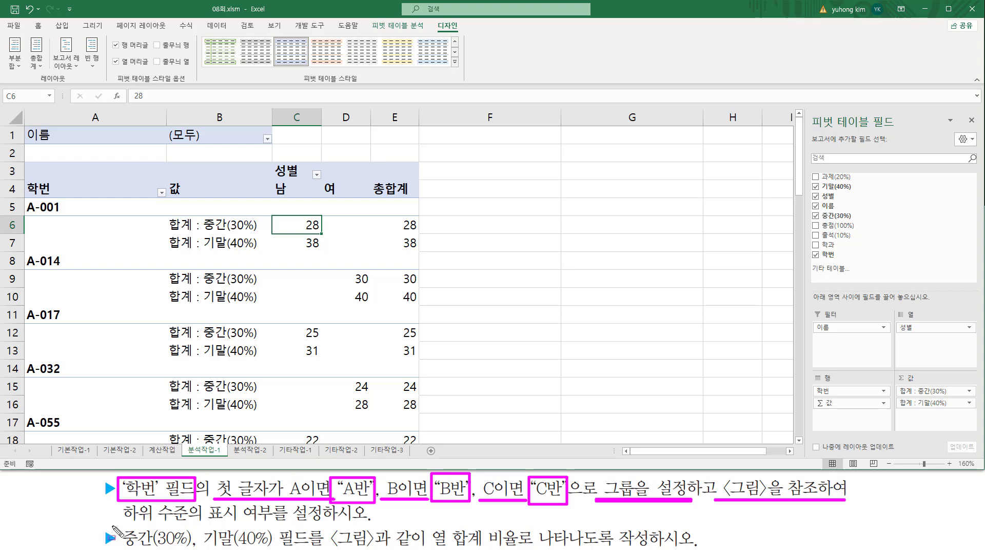
left_click_drag(111, 524, 328, 526)
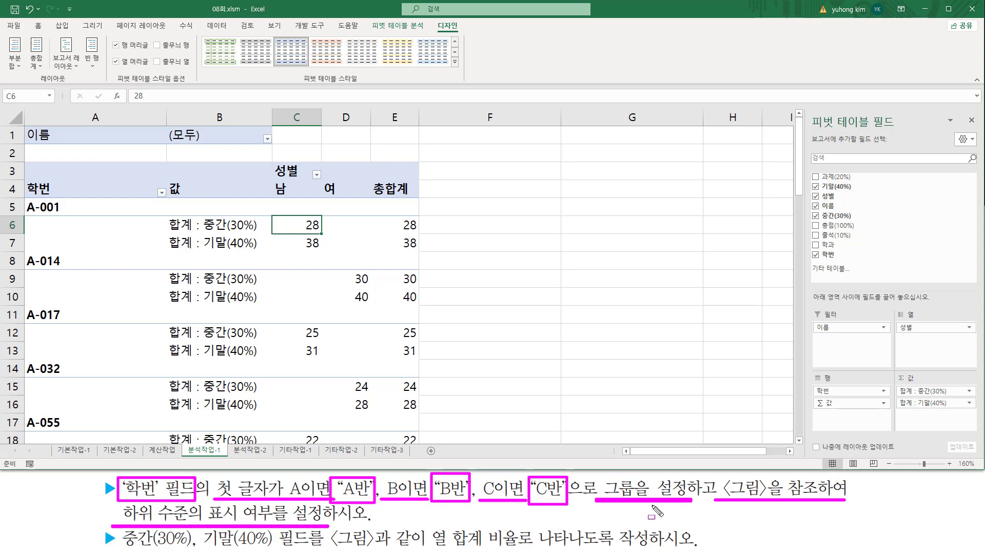
key("Escape")
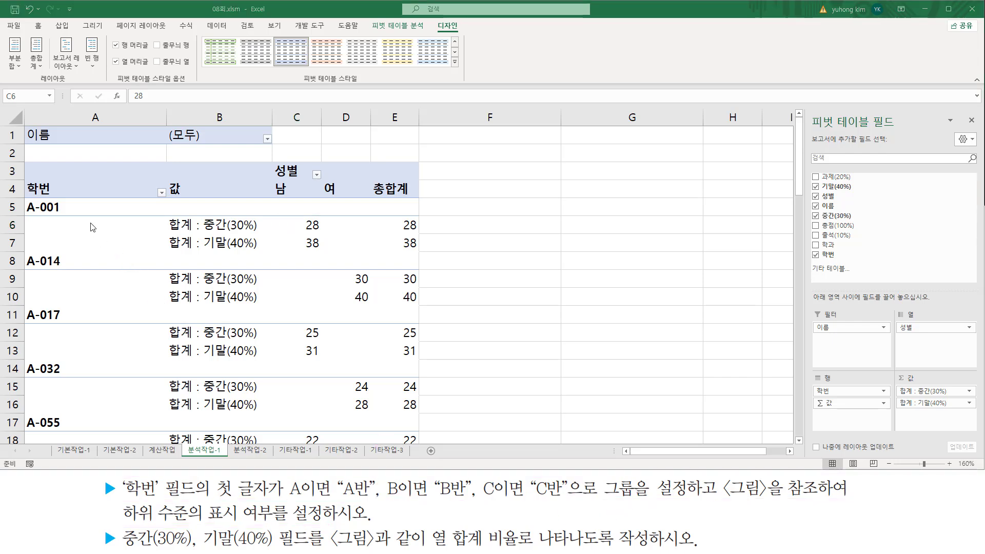
Step: Group the pivot table's 학번 items beginning with A, from A-001 to A-069
left_click(47, 207)
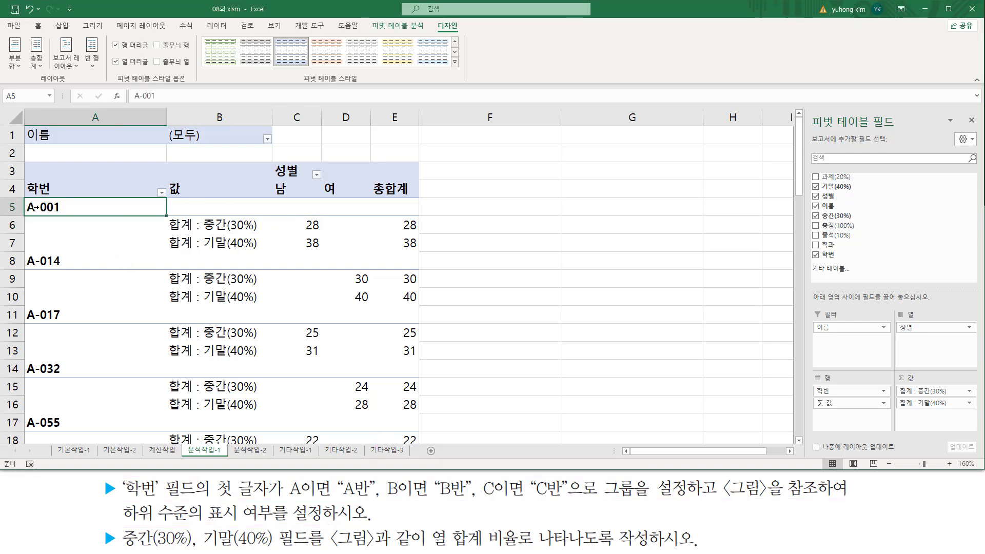
left_click(35, 209)
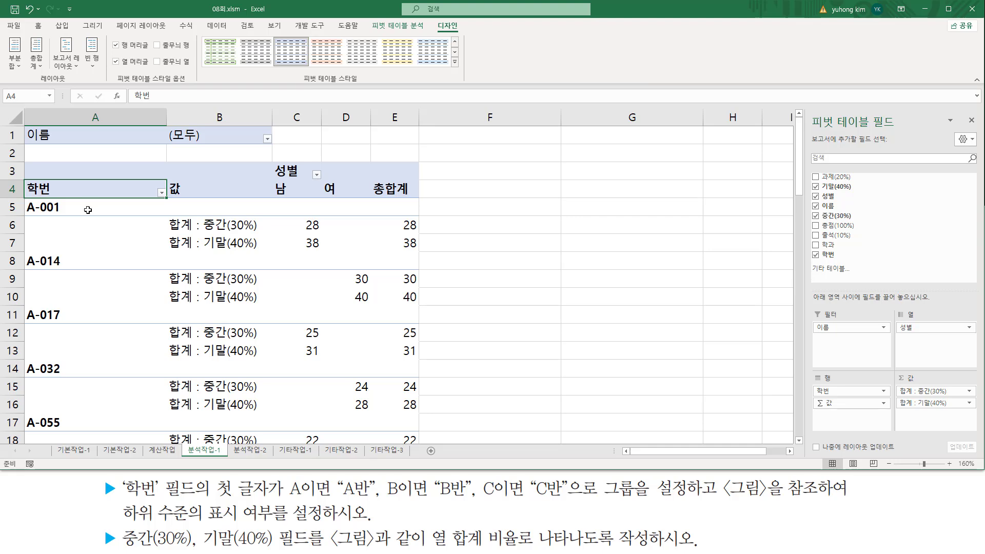
left_click_drag(84, 208, 81, 259)
scroll(82, 246, "up", 5)
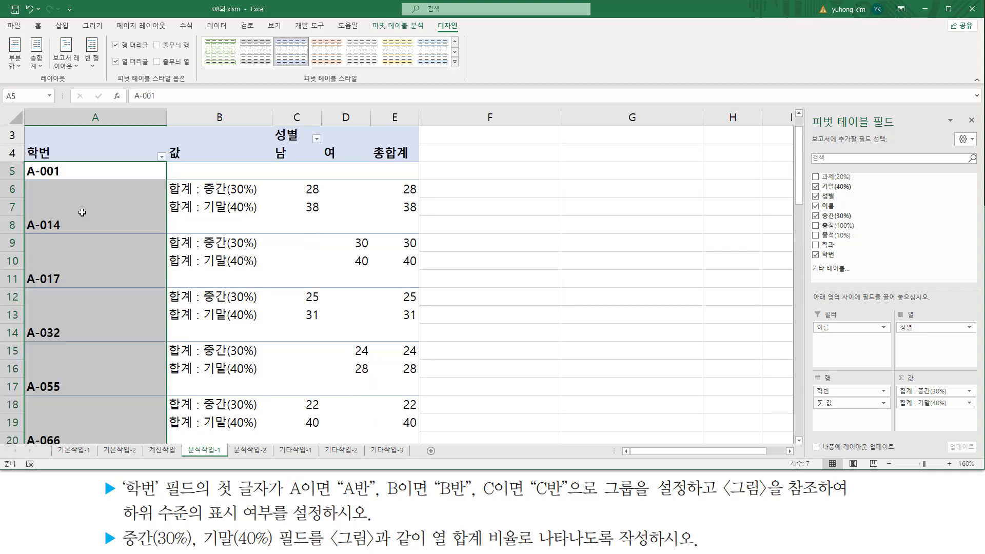
right_click(82, 213)
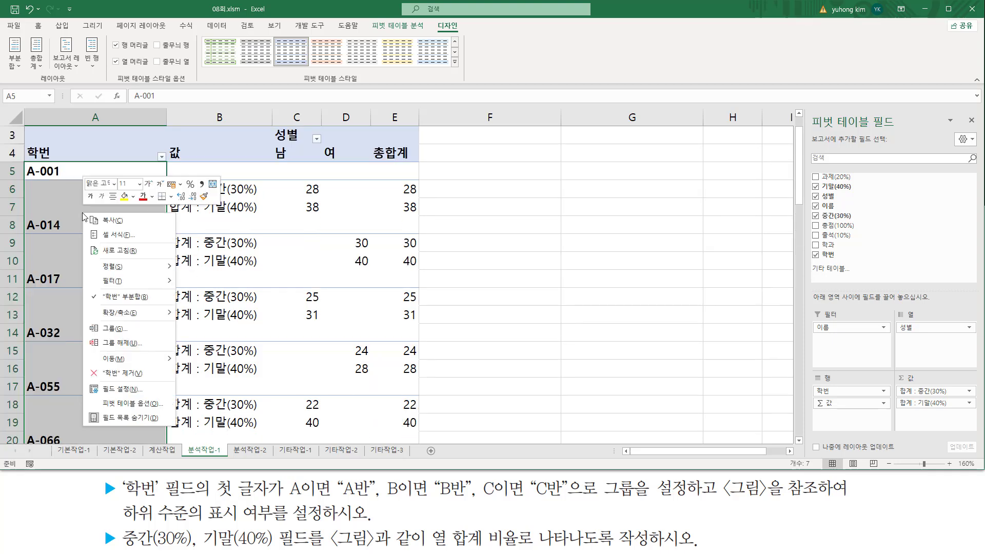
left_click(122, 330)
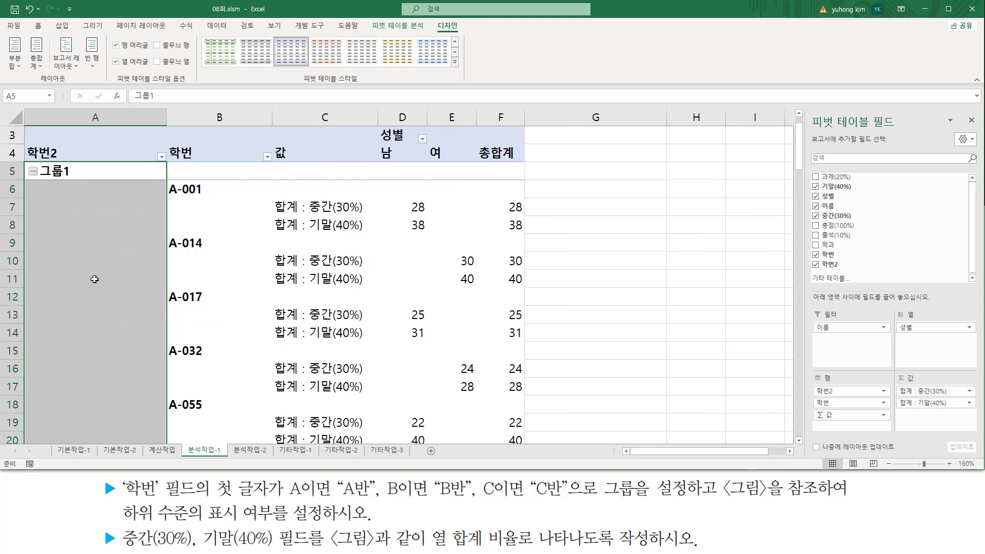
Step: Group the pivot table's 학번 items beginning with B, from B-003 to B-070
scroll(94, 279, "down", 5)
scroll(114, 297, "down", 1)
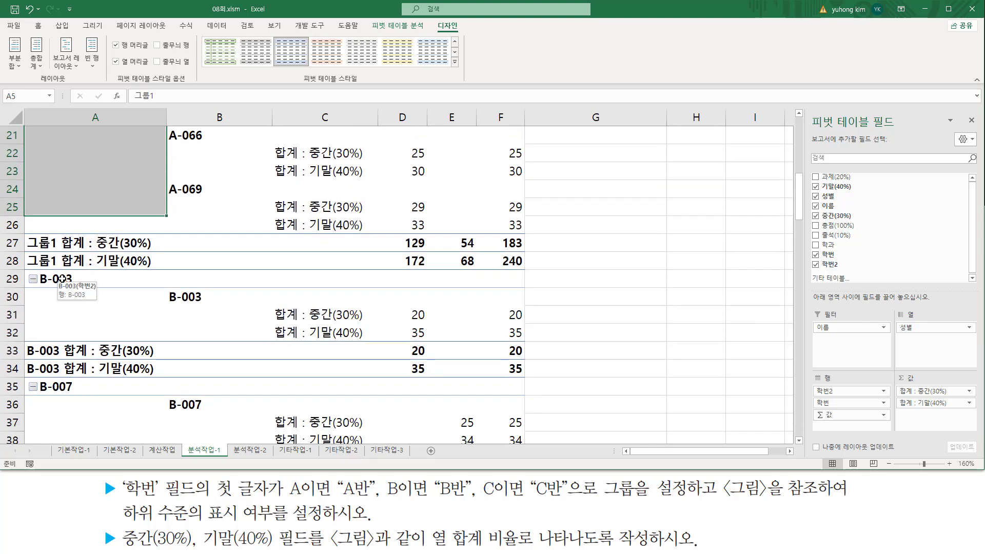
left_click_drag(62, 279, 85, 260)
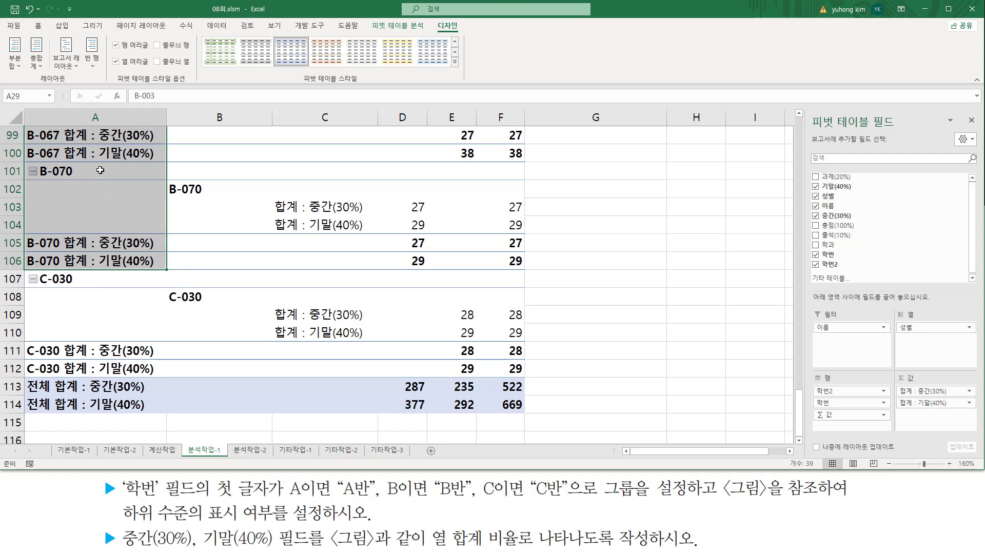
right_click(100, 170)
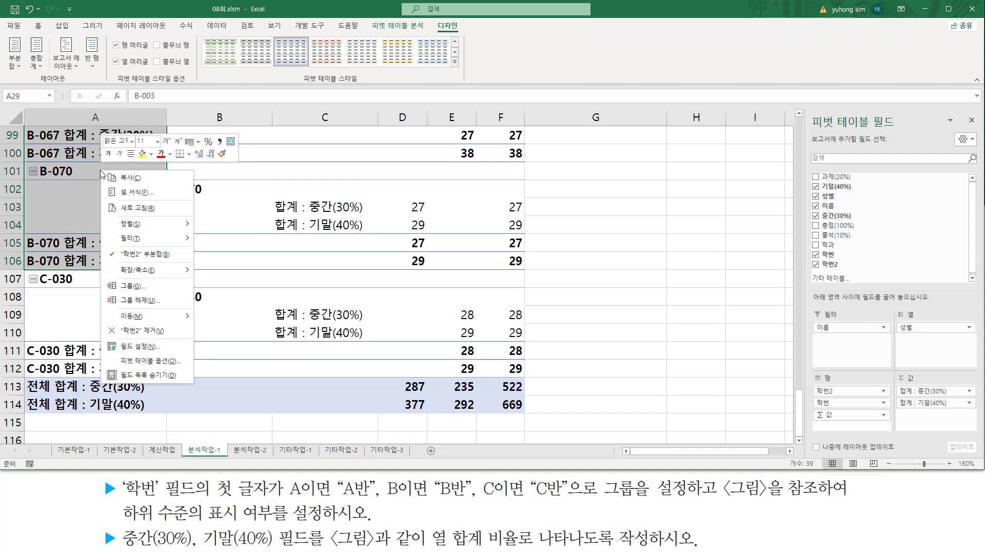
left_click(141, 286)
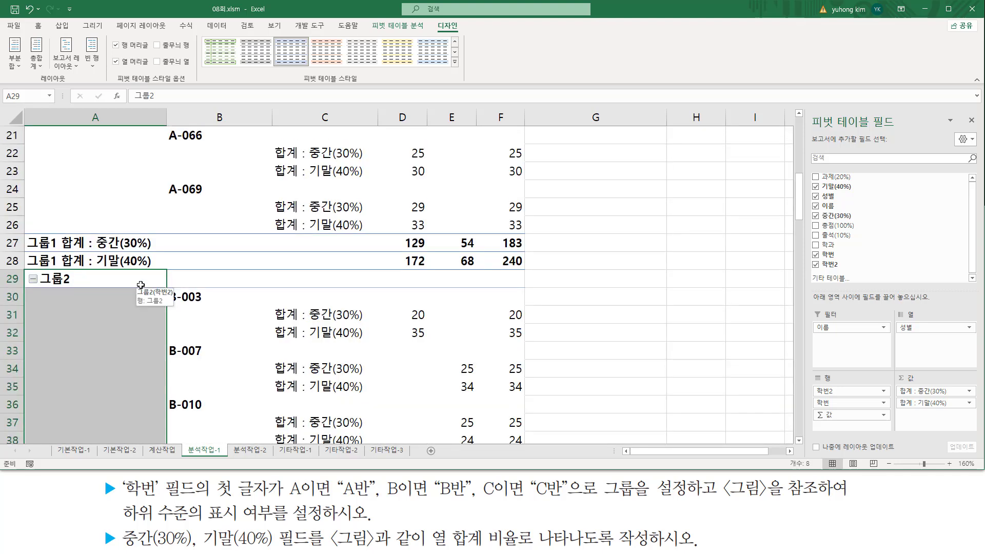
Step: Examine the C-030 item beneath the grouped B entries, then return to the area around the start of the B group
scroll(101, 302, "down", 14)
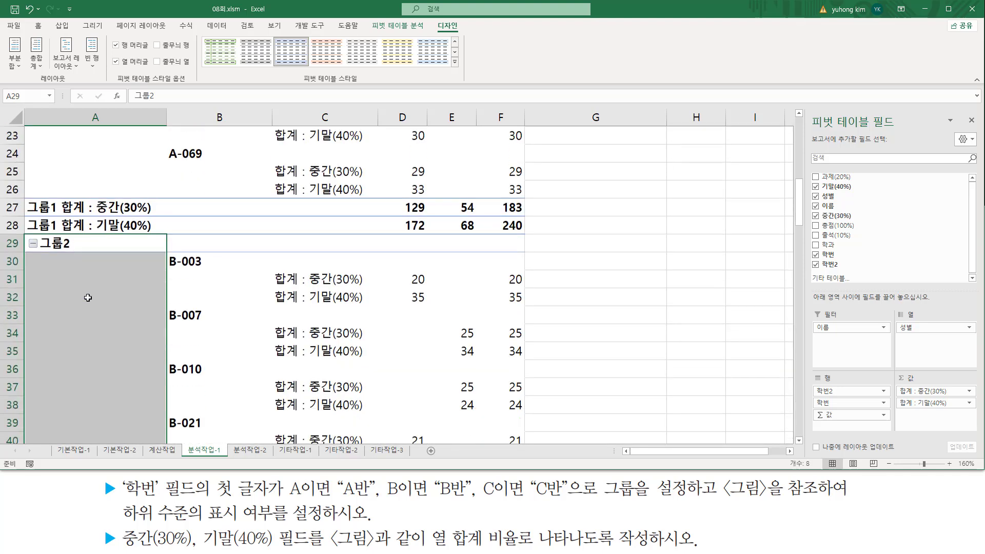
scroll(102, 302, "down", 1)
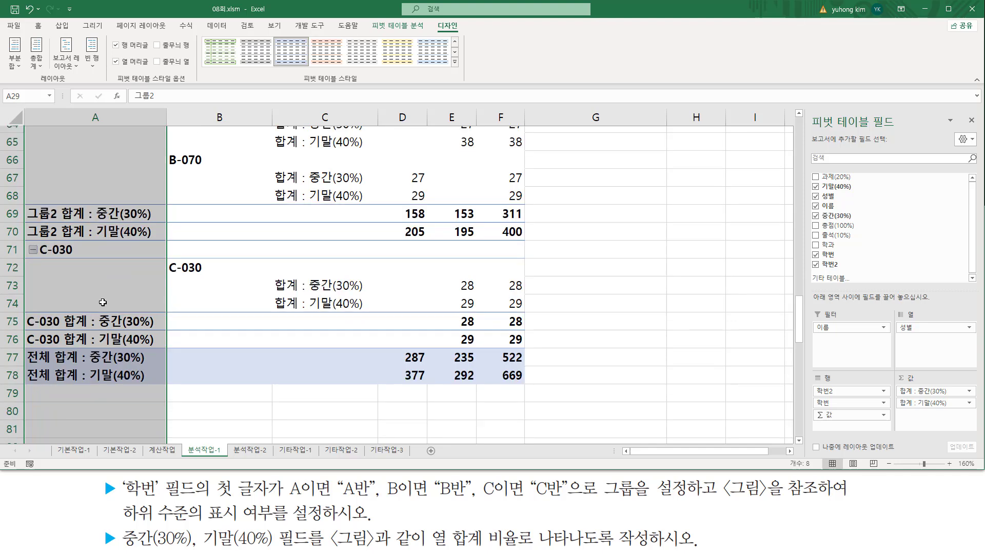
left_click(189, 246)
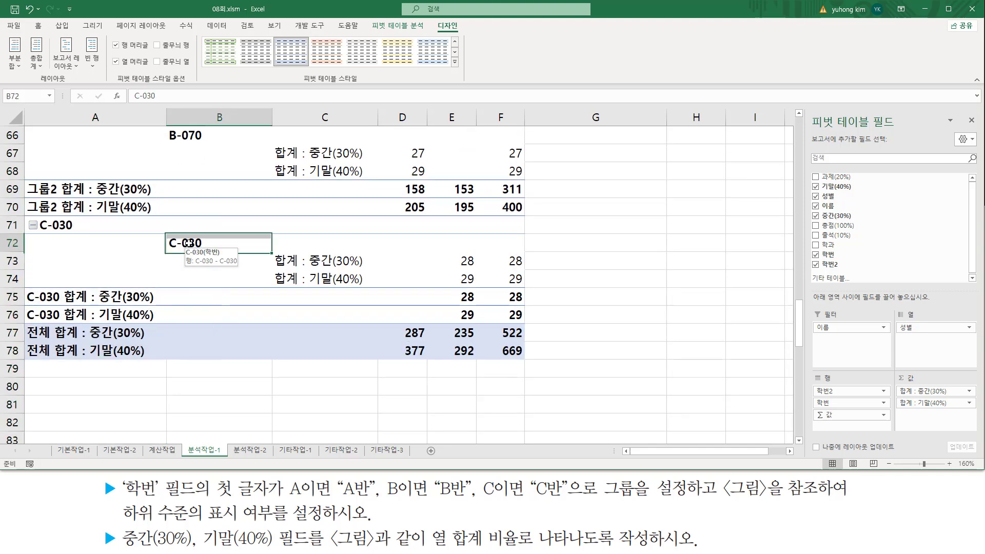
left_click(68, 225)
key("ctrl+2")
mouse_move(27, 216)
left_mouse_down()
mouse_move(66, 250)
mouse_move(186, 288)
mouse_move(215, 322)
left_mouse_up()
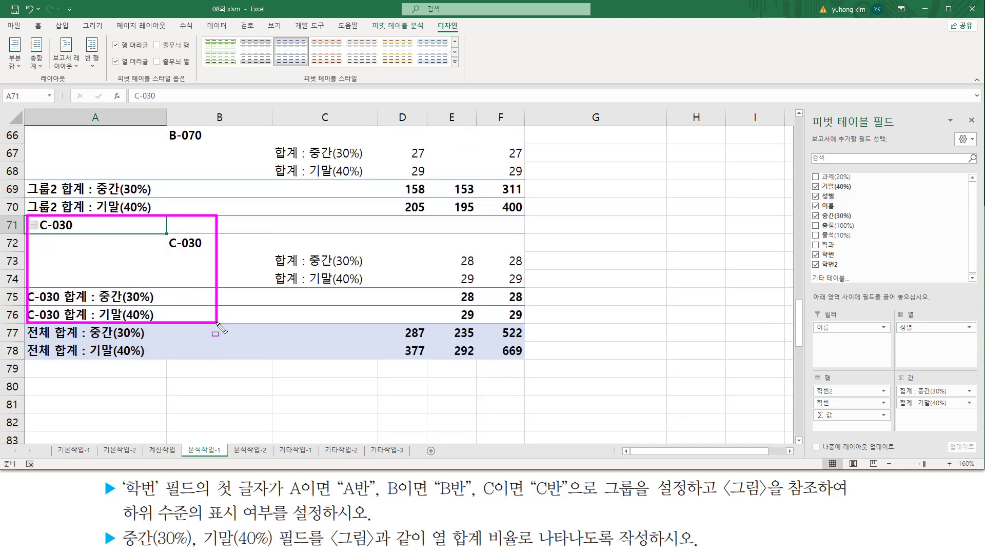
left_click_drag(165, 252, 211, 252)
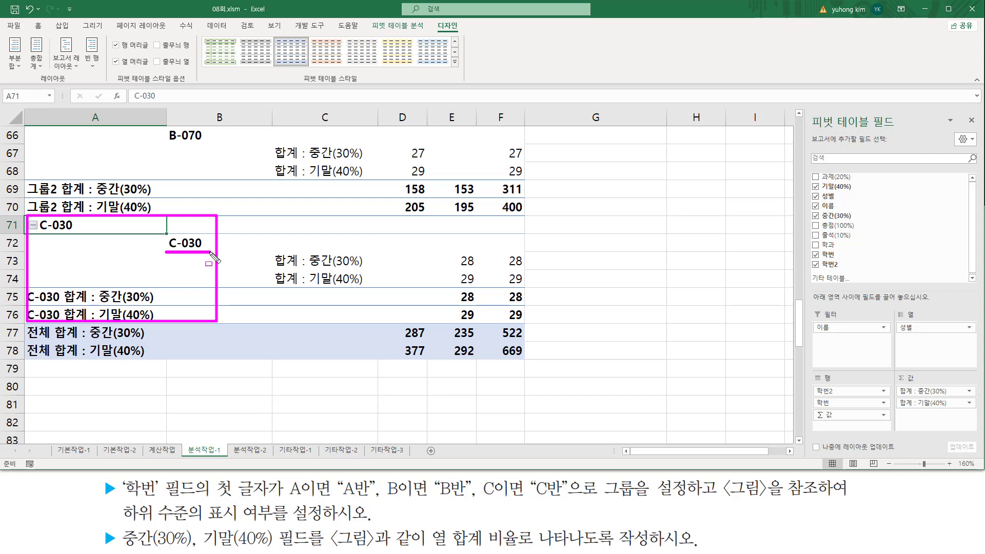
key("Escape")
left_click(174, 243)
left_click(103, 241)
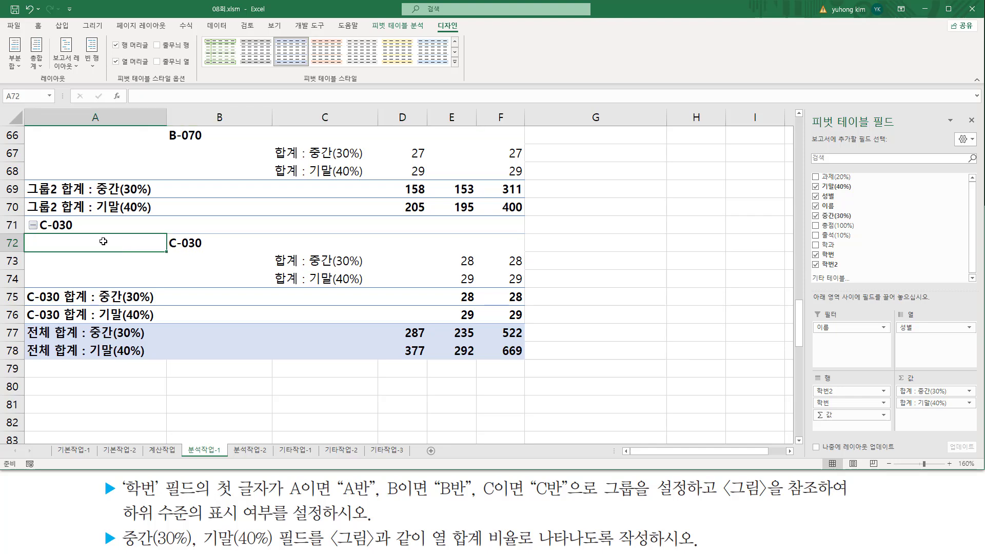
scroll(99, 264, "up", 10)
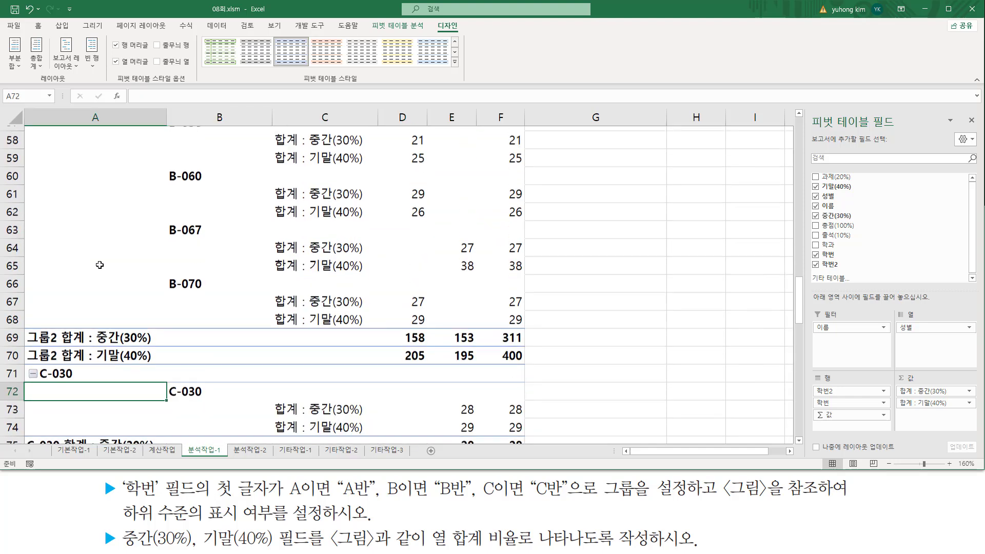
scroll(99, 265, "up", 12)
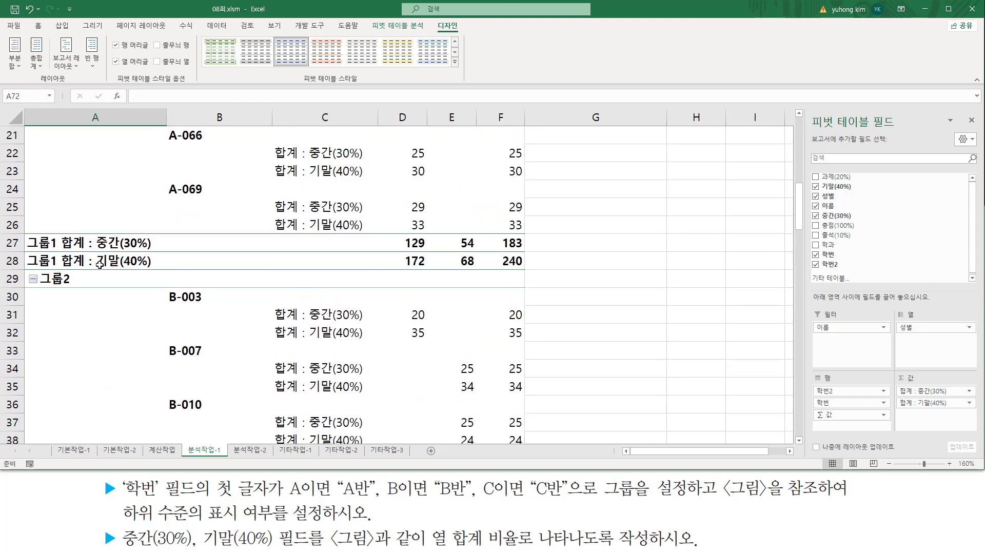
Step: Rename the pivot table's 그룹1 label in cell A5 to A반
left_click(65, 204)
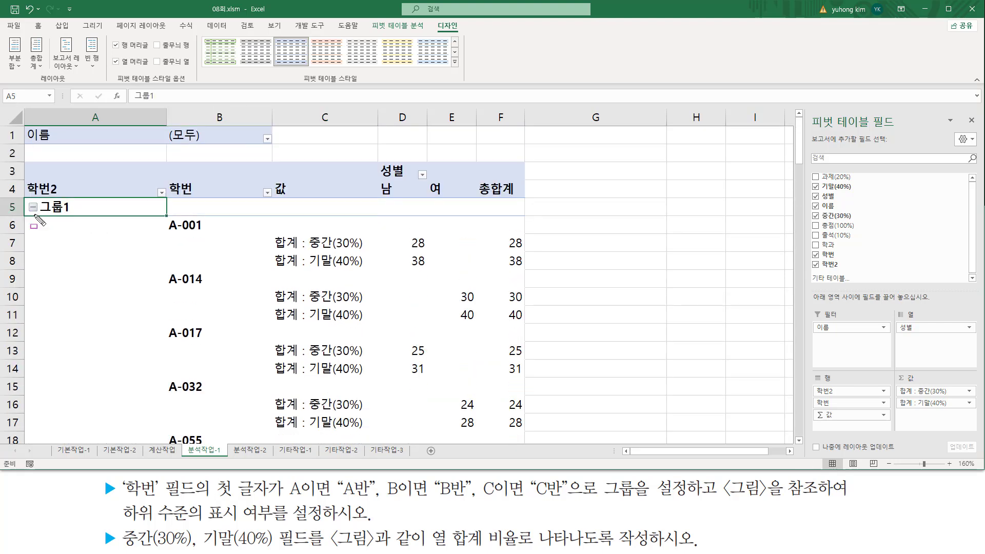
left_click_drag(27, 197, 86, 219)
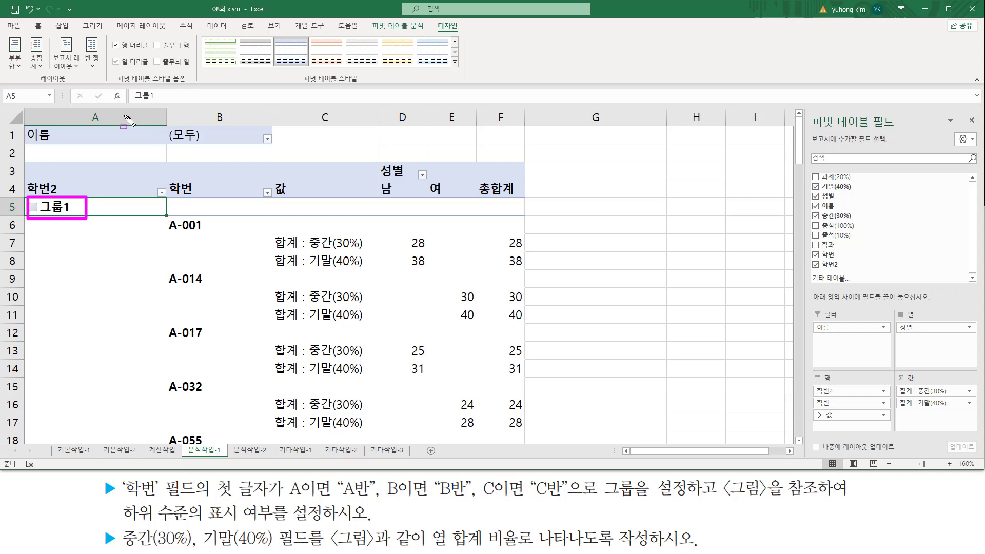
left_click_drag(129, 102, 169, 102)
left_click_drag(334, 495, 381, 496)
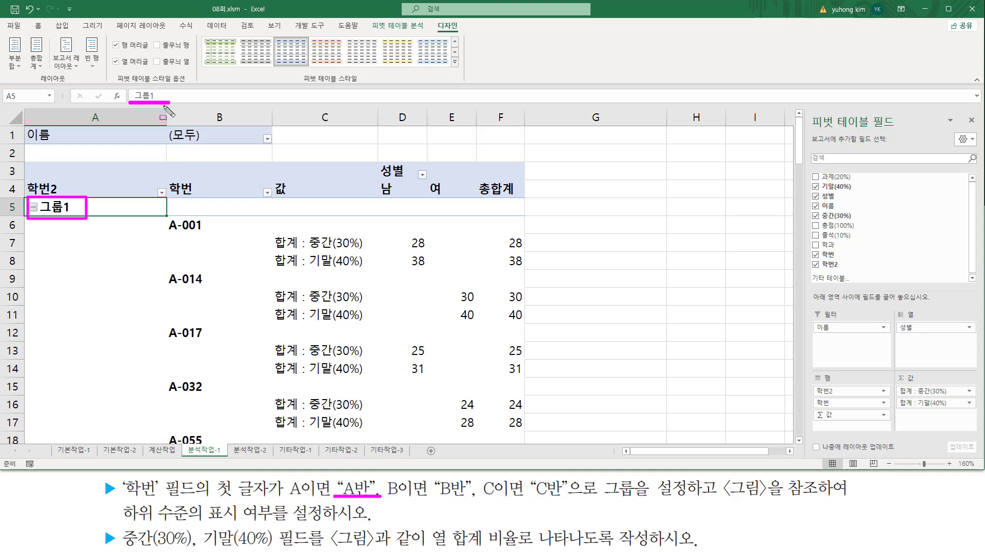
key("Escape")
left_click(186, 96)
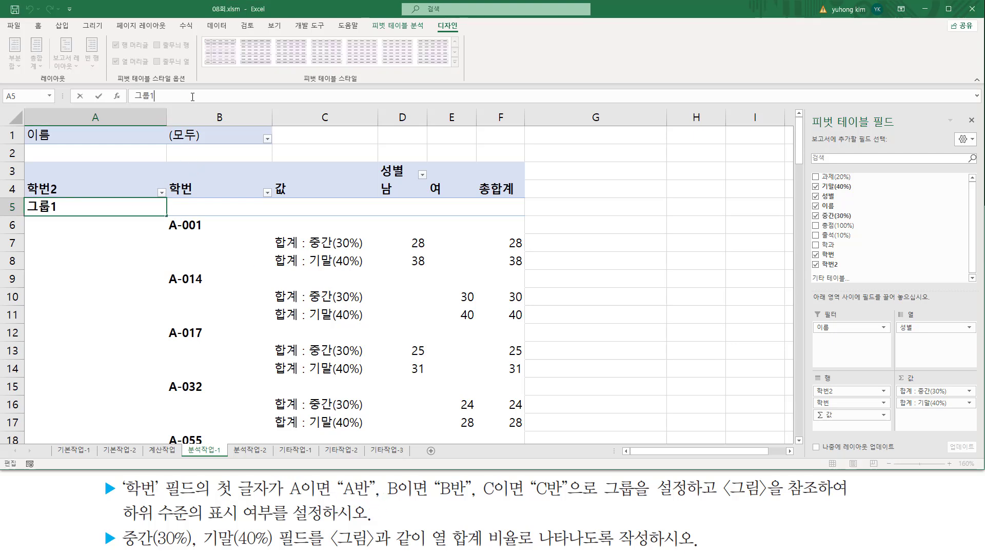
key("BackSpace")
key("BackSpace")
key("Return")
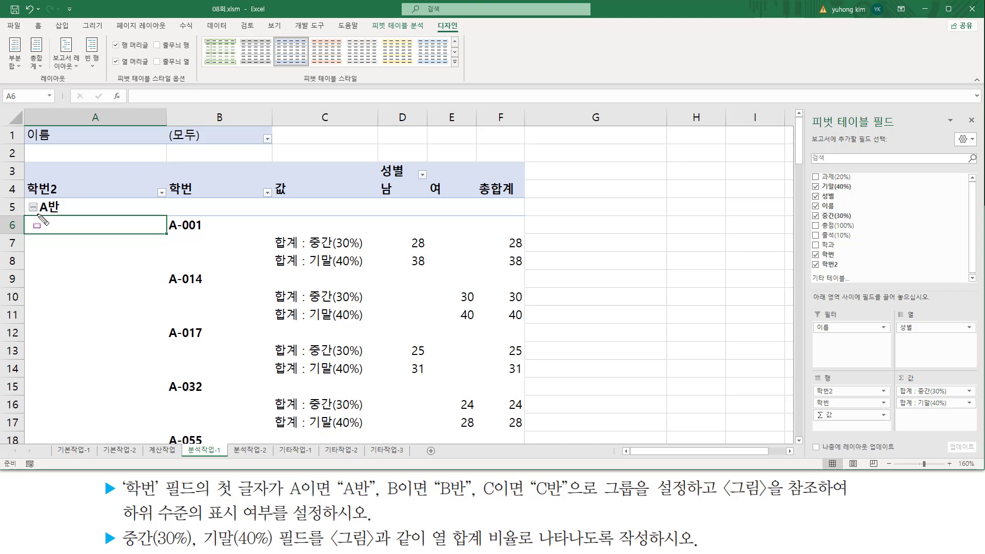
Step: Rename the pivot table's 그룹2 label in cell A29 to B반
scroll(105, 234, "down", 4)
scroll(104, 236, "down", 1)
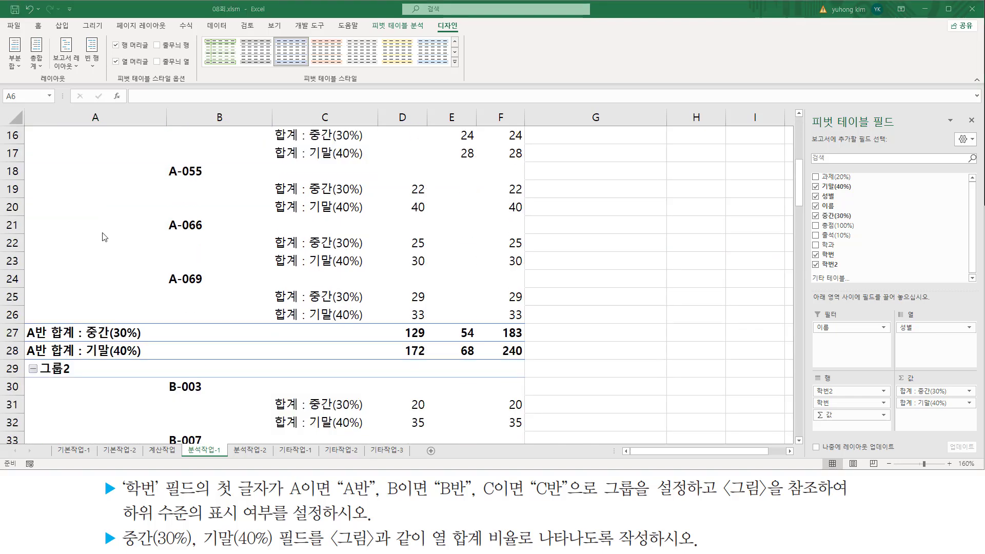
left_click(62, 369)
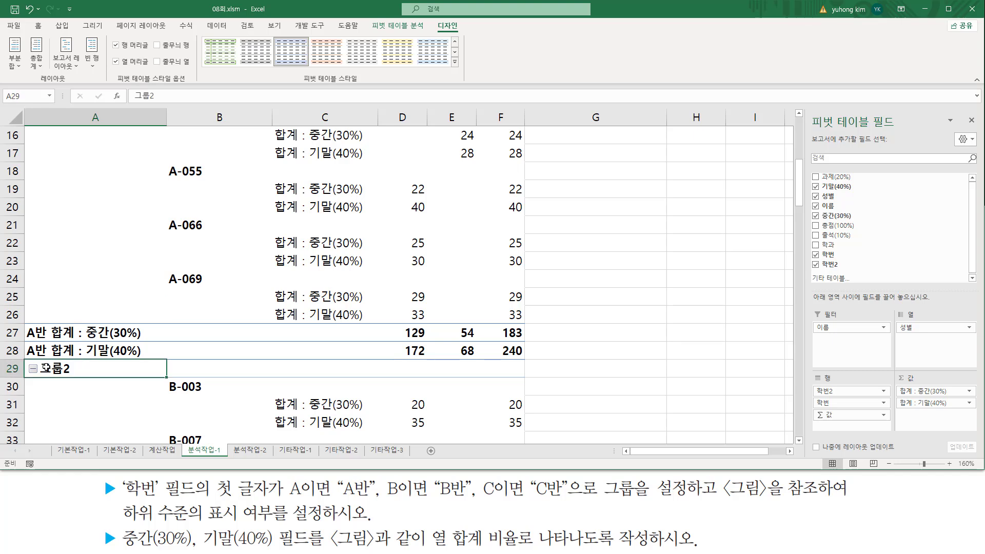
key("ctrl+2")
left_click_drag(35, 361, 88, 372)
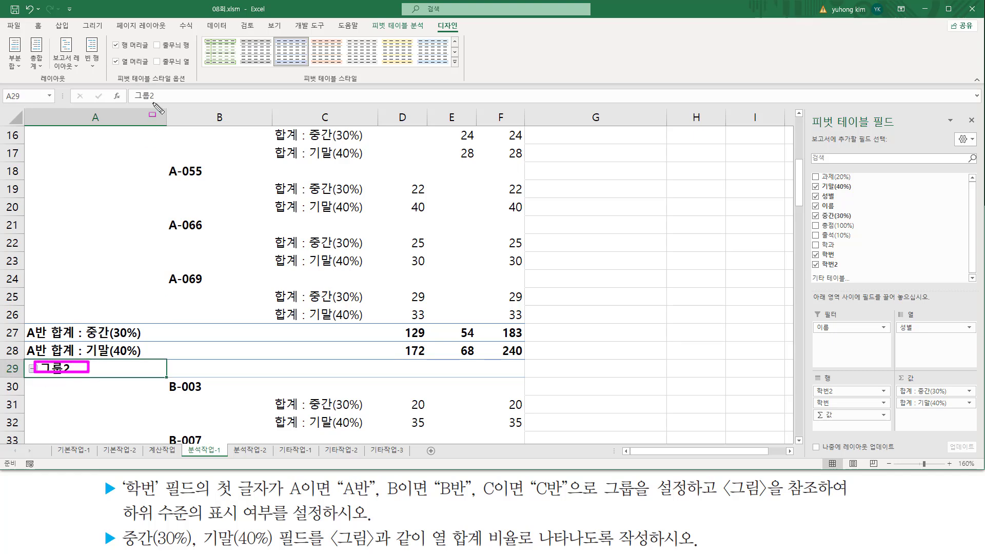
left_click_drag(129, 92, 160, 102)
key("Escape")
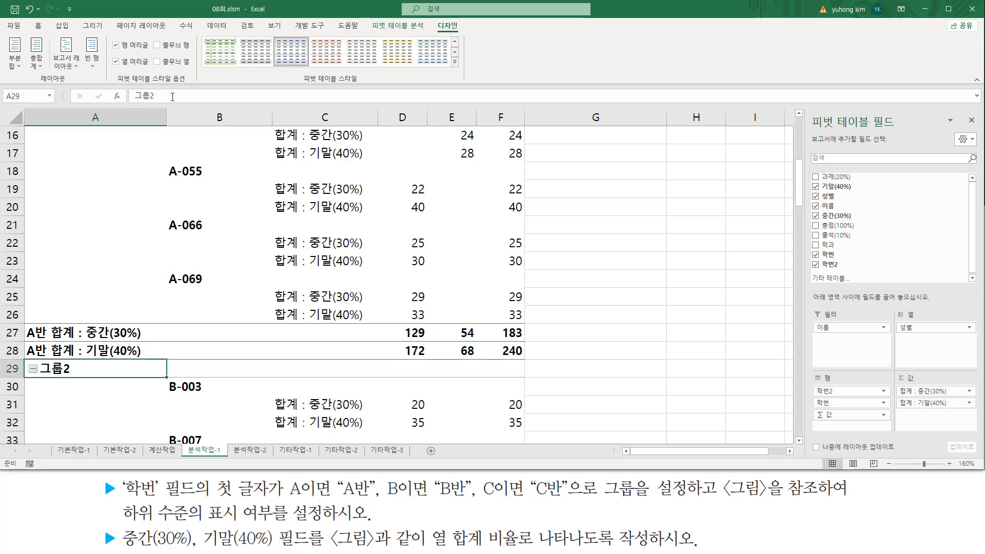
left_click(175, 97)
key("BackSpace")
key("BackSpace")
key("BackSpace")
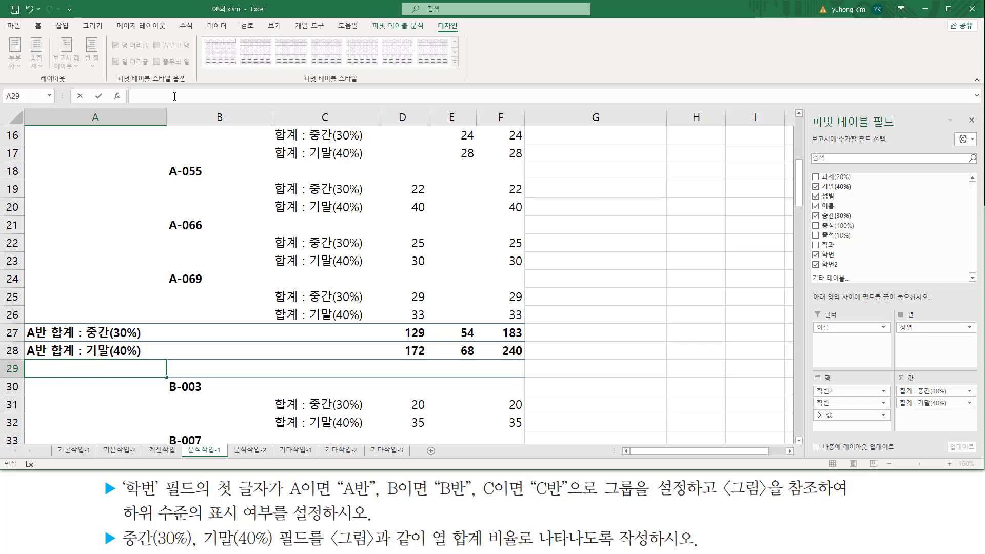
type("B반")
key("Return")
Step: Rename the C-030 group label in the 학번2 column, cell A71, to C반
scroll(141, 251, "down", 12)
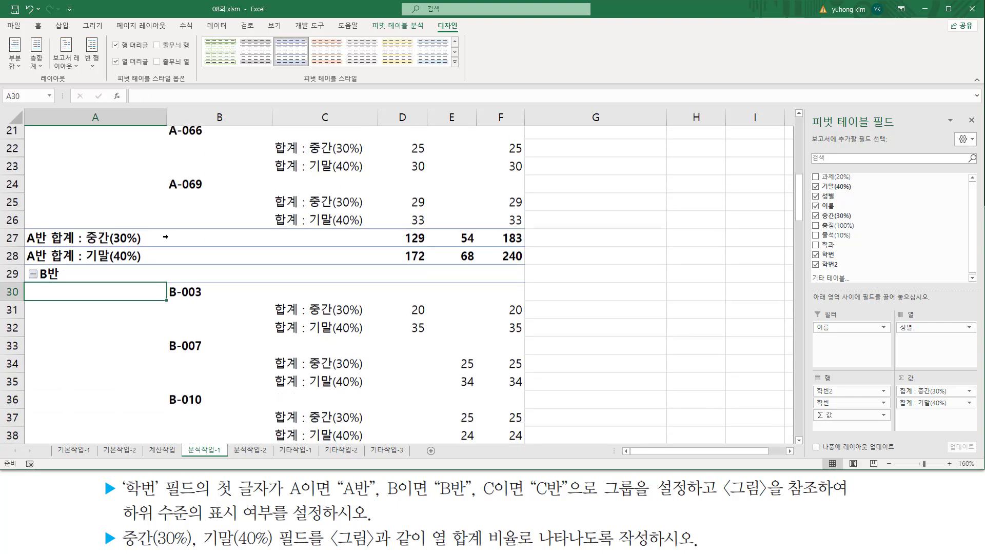
scroll(141, 251, "down", 3)
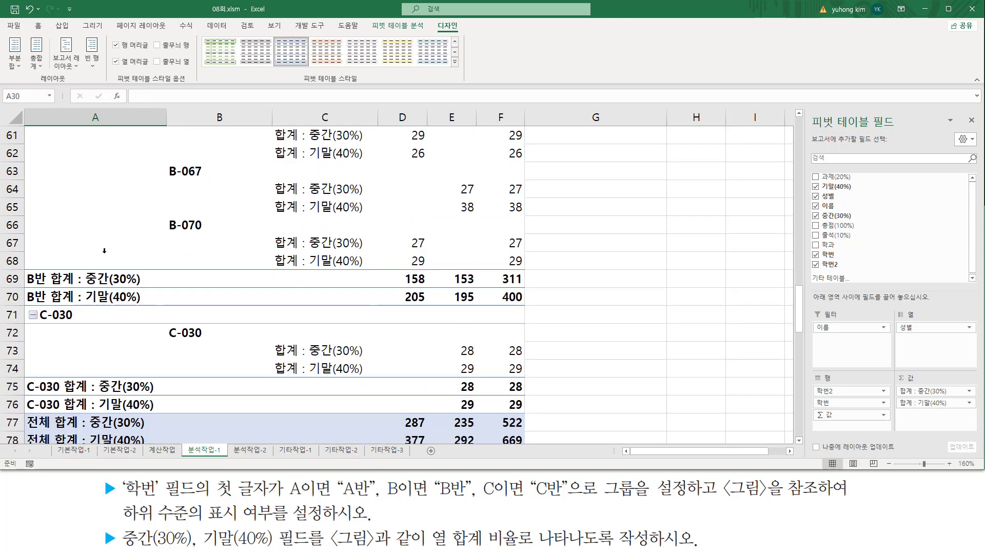
left_click(47, 319)
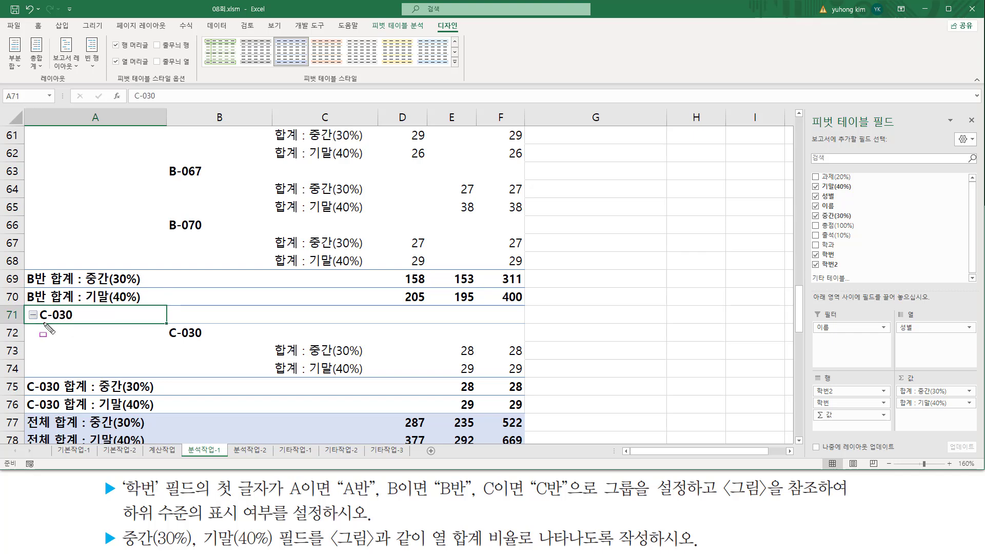
left_click_drag(38, 321, 70, 321)
mouse_move(128, 91)
left_mouse_down()
mouse_move(165, 102)
mouse_move(108, 99)
left_mouse_up()
key("BackSpace")
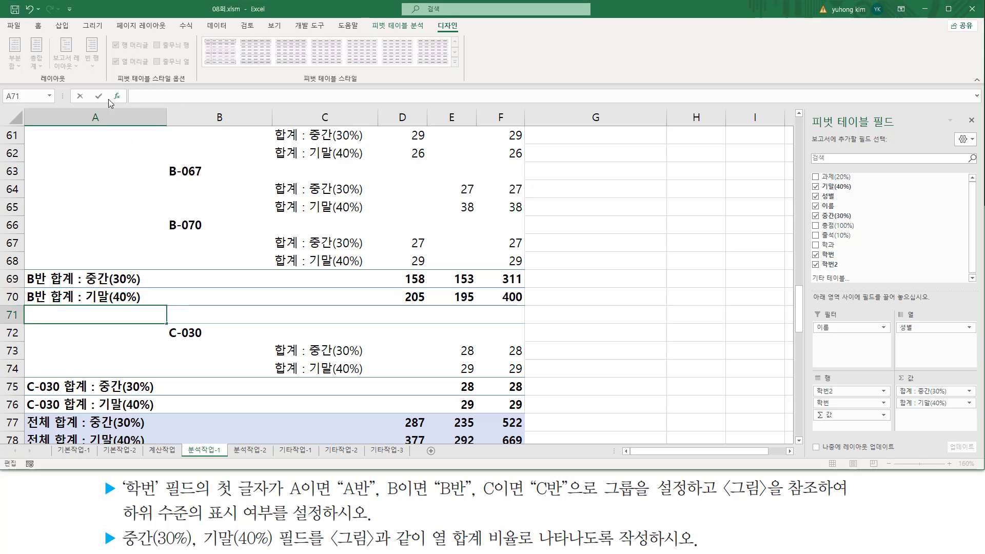
type("B")
key("BackSpace")
type("C반")
key("Return")
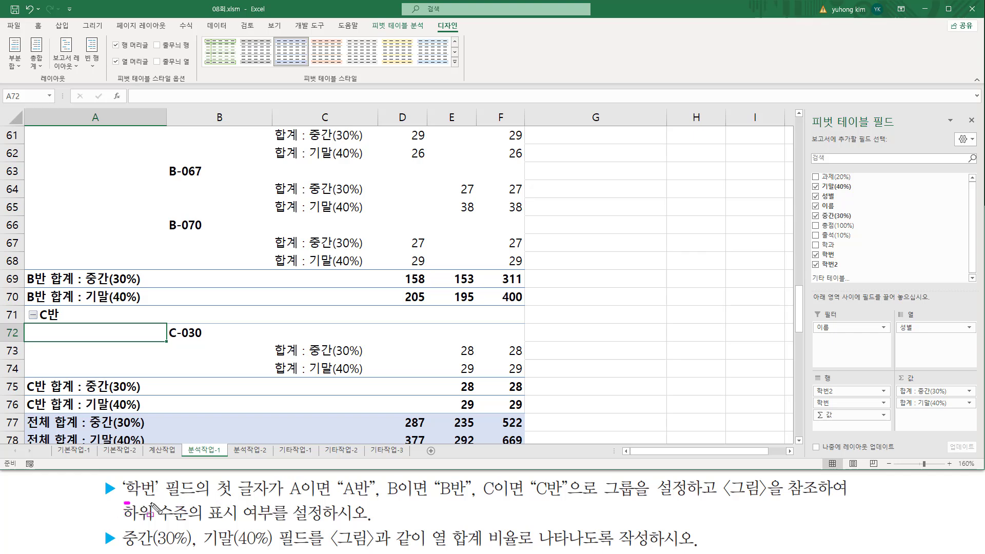
Step: Check the grouping instruction and the reference picture for how the 학번 sublevels of each class group should be displayed
mouse_move(124, 502)
left_mouse_down()
mouse_move(690, 502)
mouse_move(690, 517)
mouse_move(731, 502)
mouse_move(823, 503)
left_mouse_up()
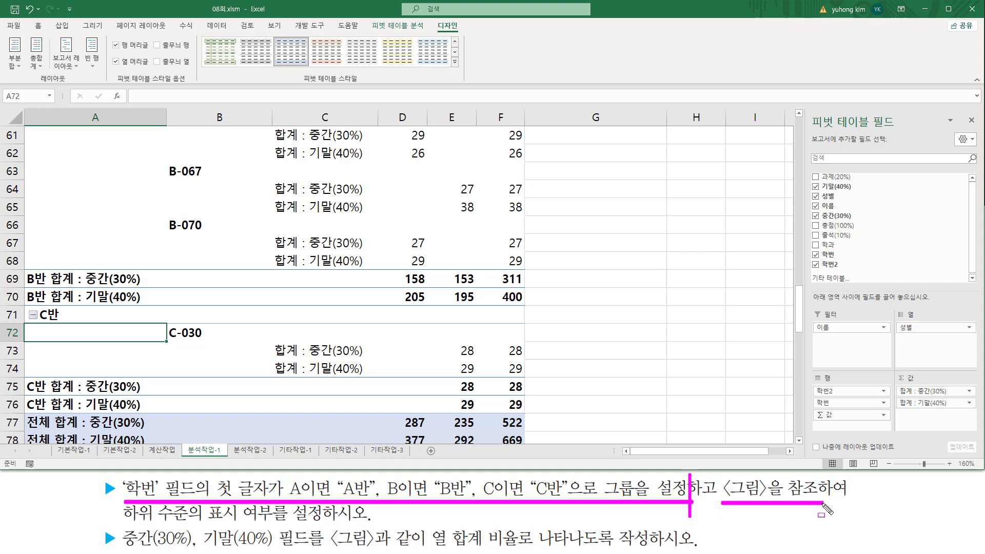
left_click_drag(122, 525, 341, 526)
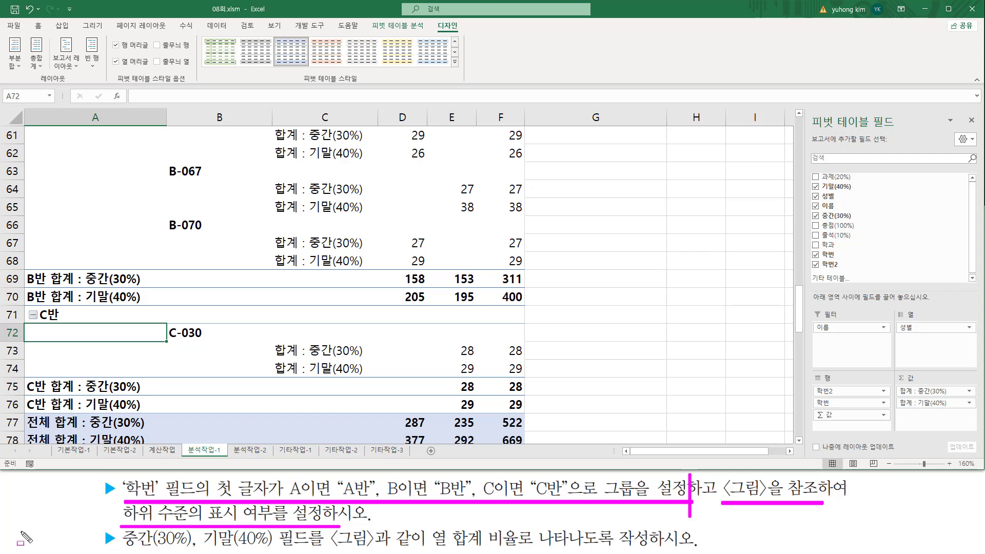
key("Escape")
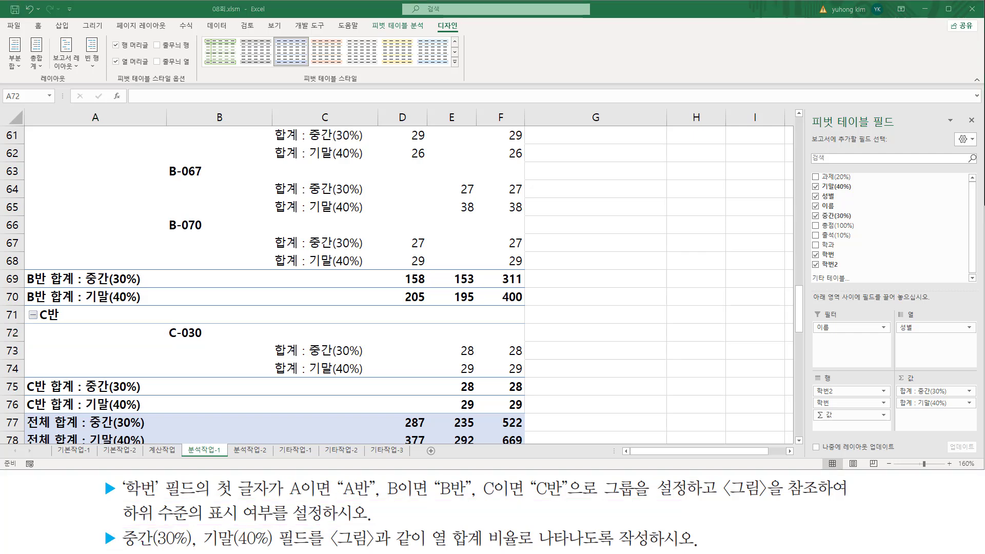
key("alt+Tab")
key("ctrl+shift+d")
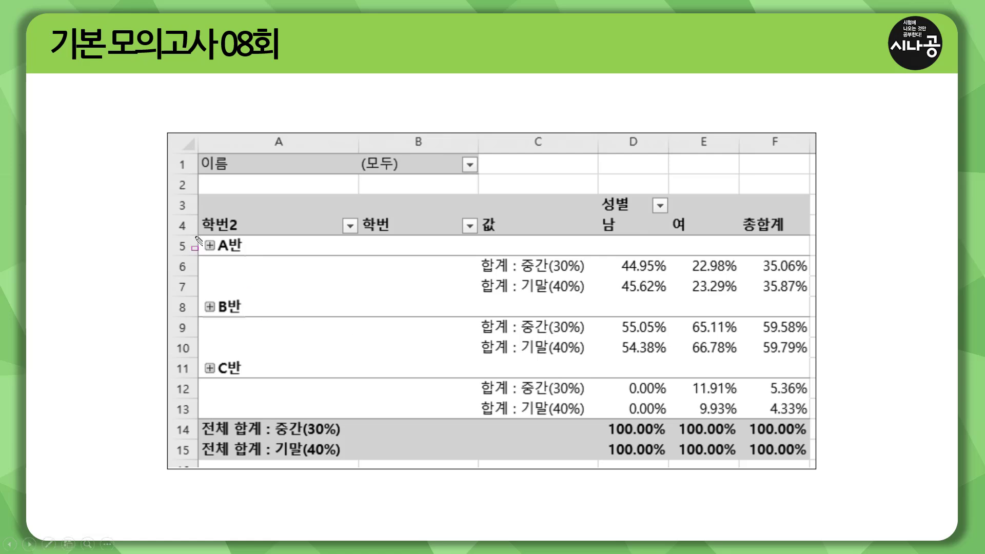
mouse_move(197, 238)
left_mouse_down()
mouse_move(205, 319)
mouse_move(253, 382)
mouse_move(259, 429)
mouse_move(258, 408)
left_mouse_up()
mouse_move(360, 235)
left_mouse_down()
mouse_move(380, 386)
mouse_move(437, 418)
left_mouse_up()
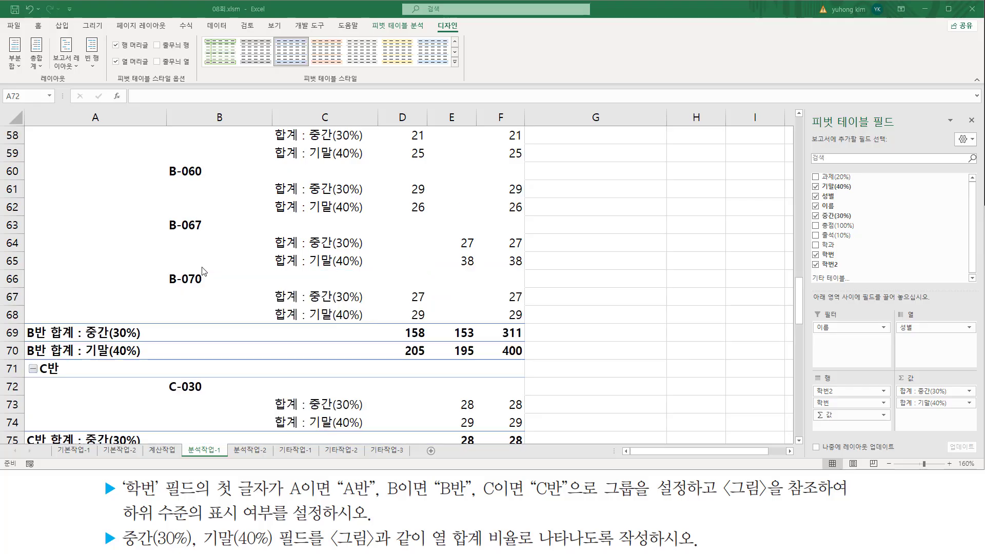
Step: Collapse the entire field (전체 필드 축소) from the A-014 item to hide the 학번 details under every class group
scroll(76, 215, "up", 11)
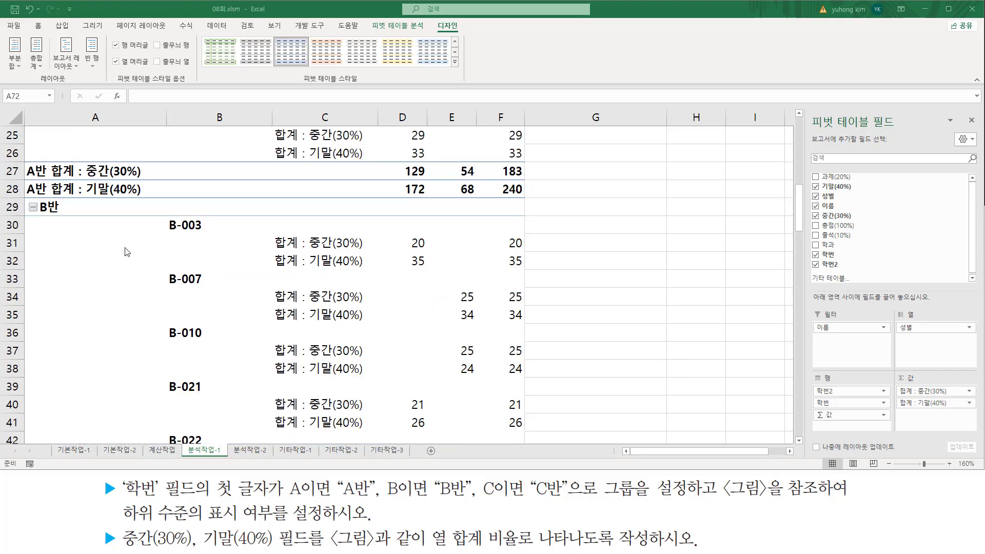
scroll(127, 252, "up", 8)
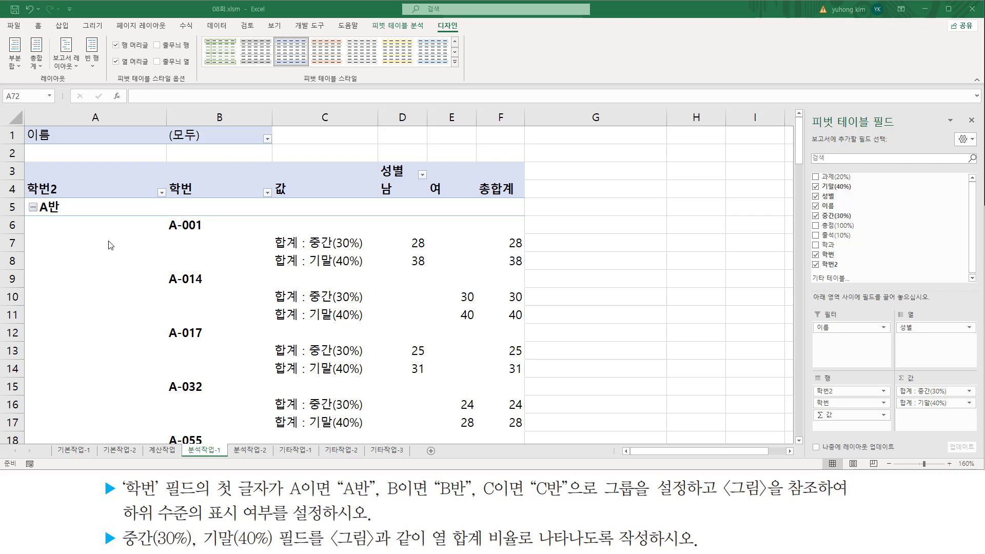
mouse_move(166, 180)
left_mouse_down()
mouse_move(201, 197)
mouse_move(218, 438)
left_mouse_up()
key("Escape")
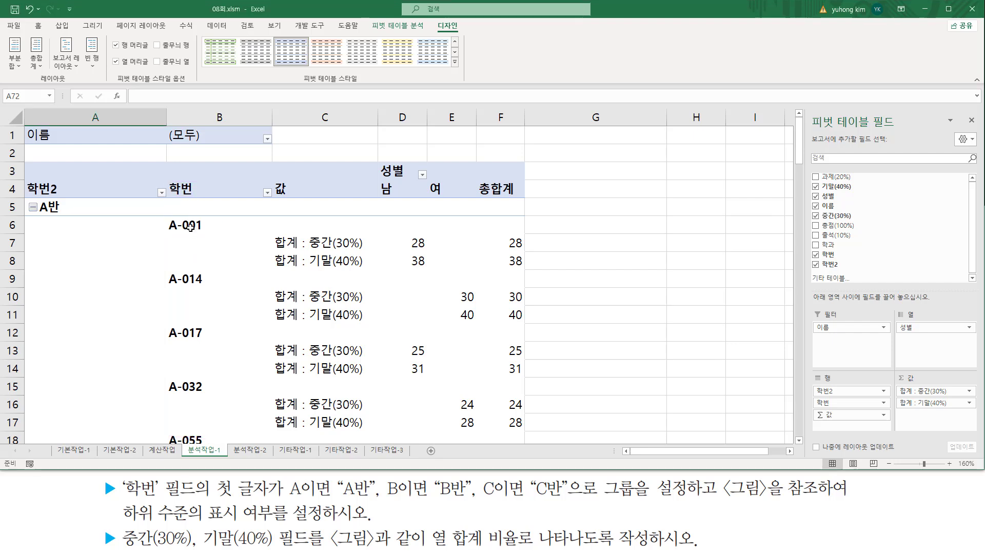
left_click(190, 226)
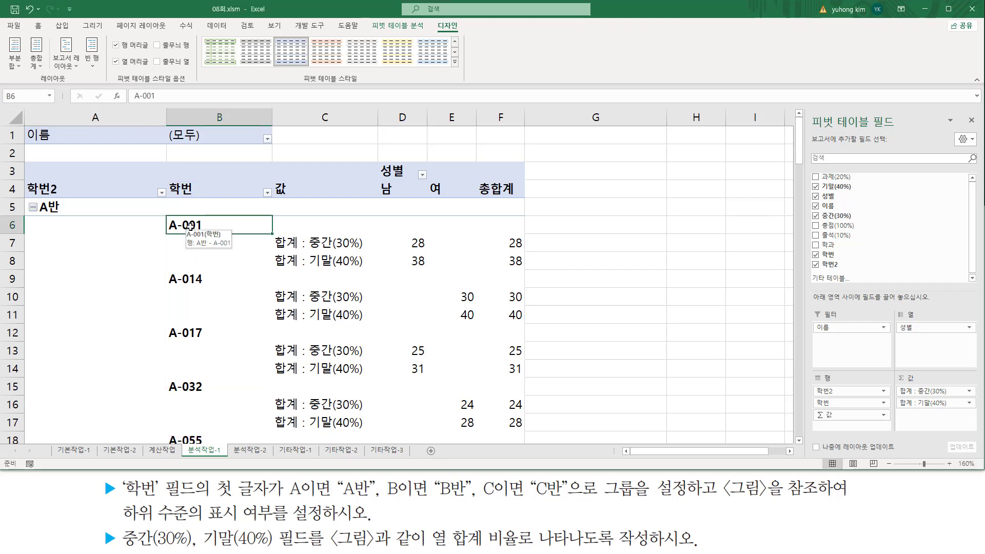
left_click(194, 278)
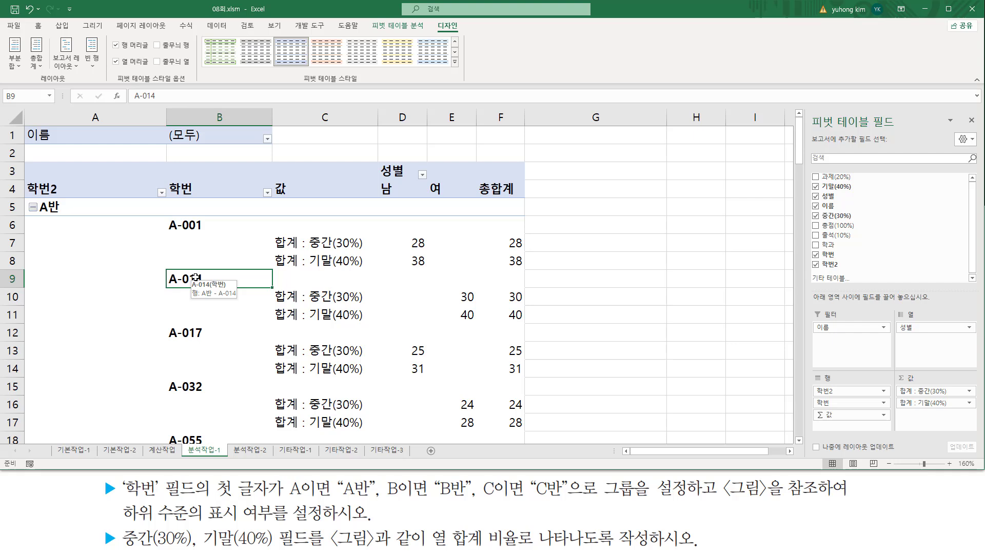
right_click(196, 279)
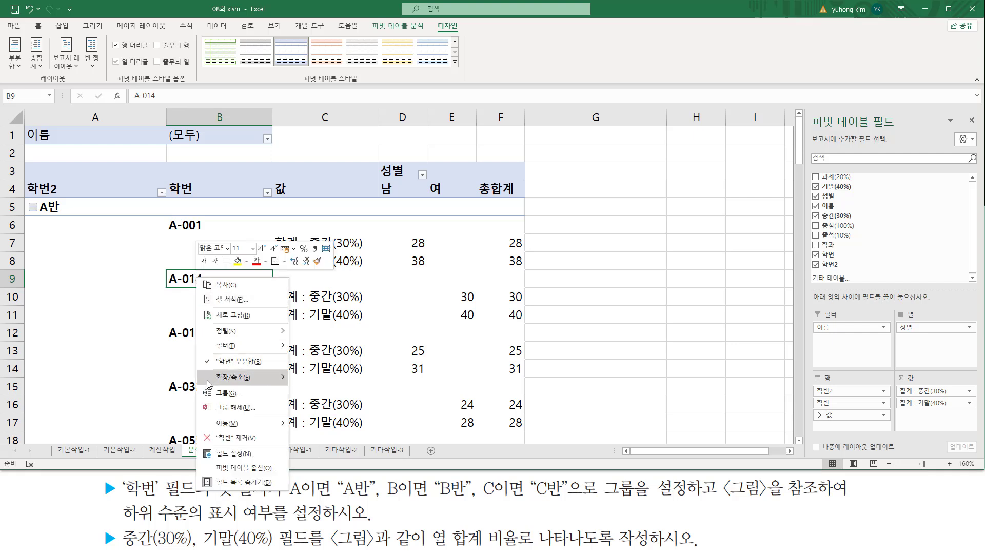
mouse_move(209, 383)
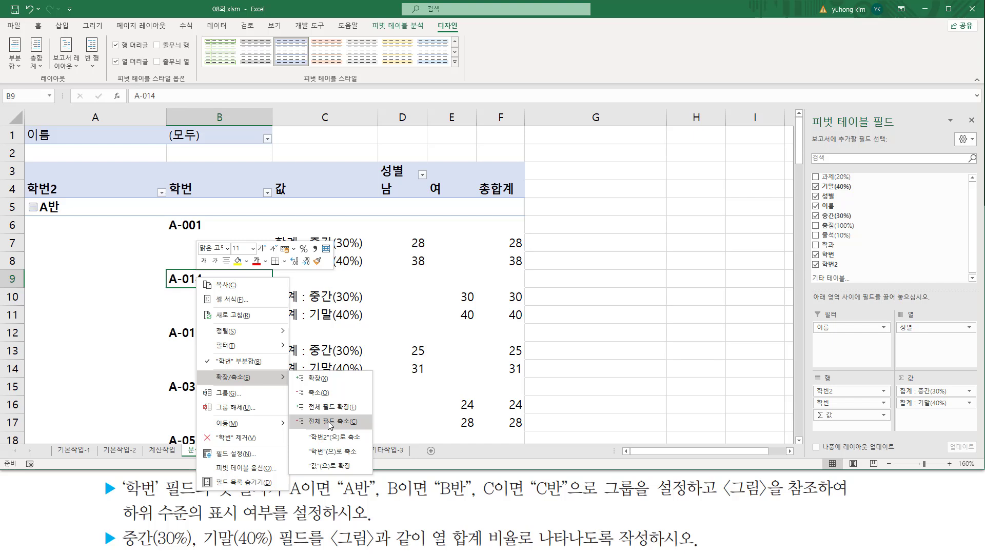
left_click(329, 422)
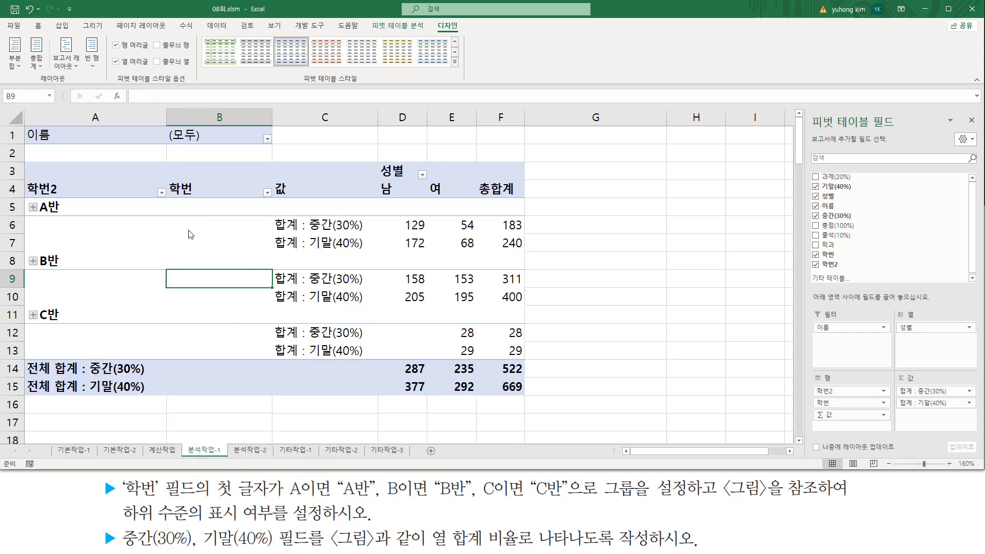
mouse_move(169, 201)
left_mouse_down()
mouse_move(198, 340)
mouse_move(242, 354)
left_mouse_up()
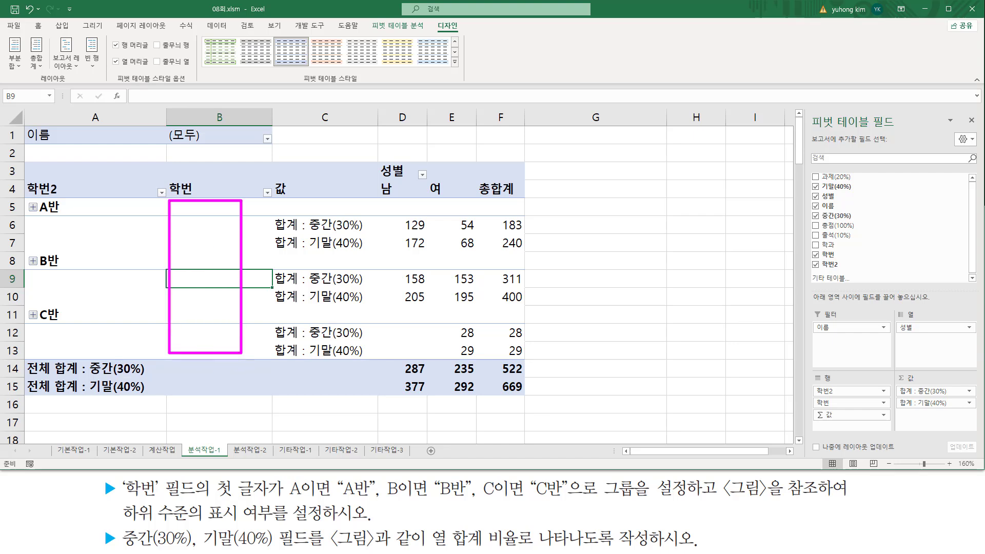
Step: Review the instruction to show 중간(30%) and 기말(40%) as column-total percentages and compare it with the reference picture
left_click_drag(101, 482, 845, 487)
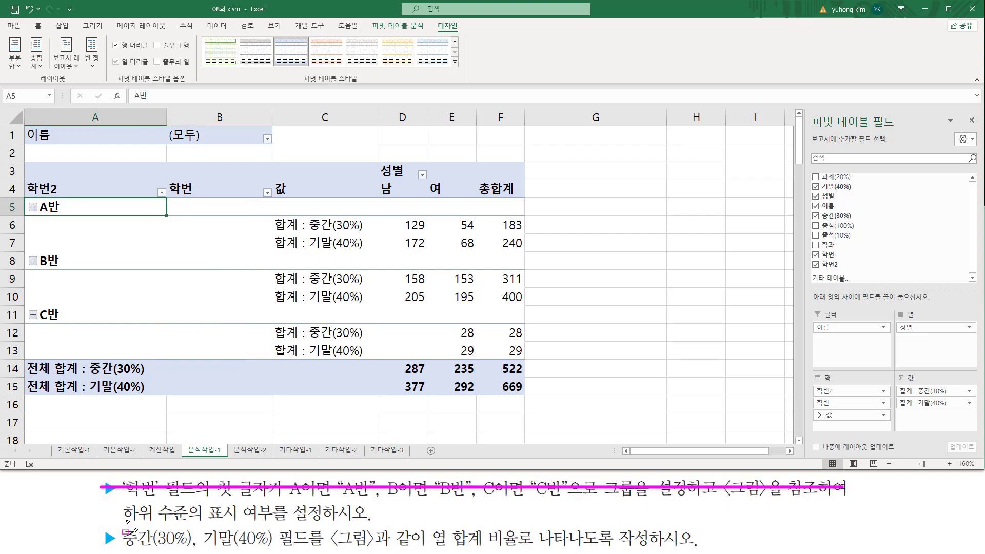
left_click_drag(117, 511, 377, 511)
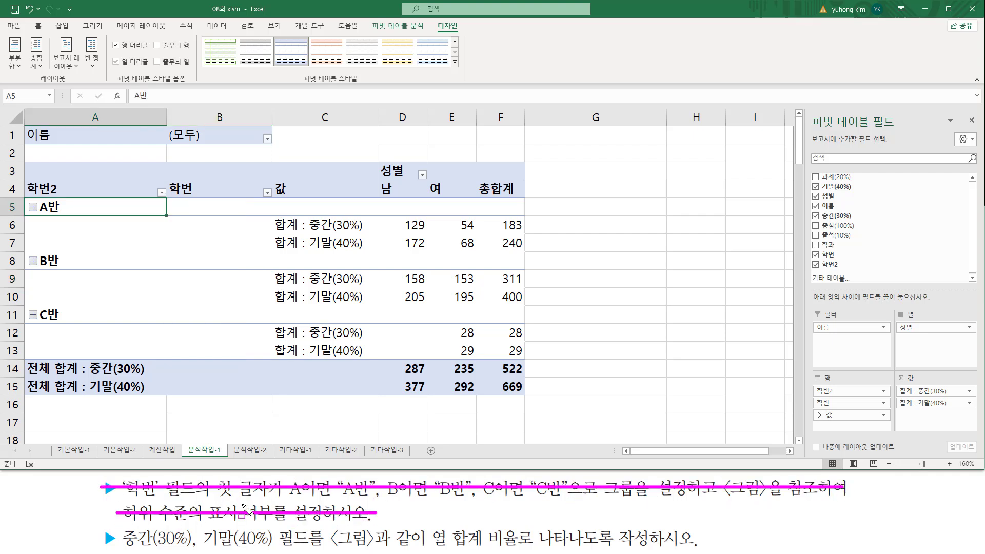
key("Escape")
left_click_drag(119, 549, 267, 549)
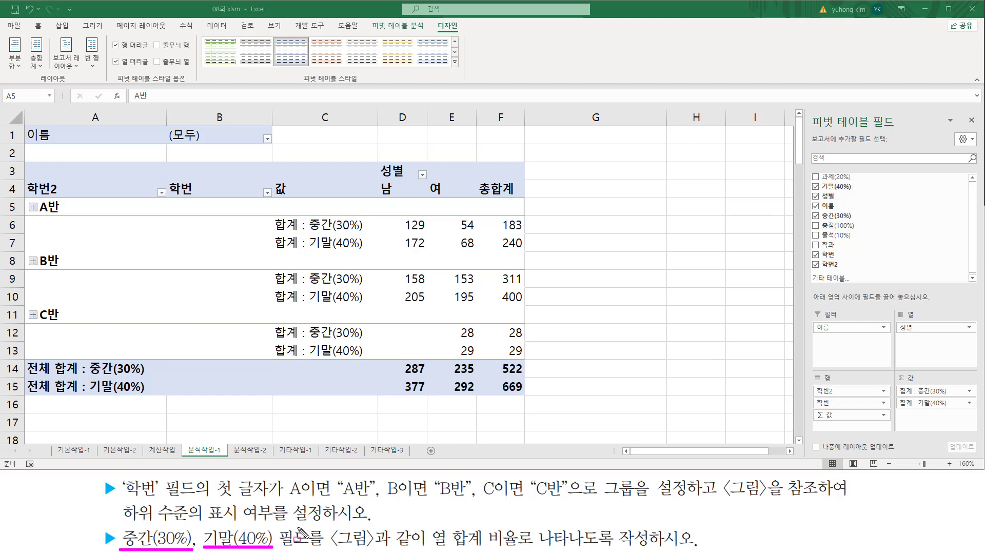
mouse_move(430, 548)
left_mouse_down()
mouse_move(528, 544)
mouse_move(519, 526)
mouse_move(686, 548)
left_mouse_up()
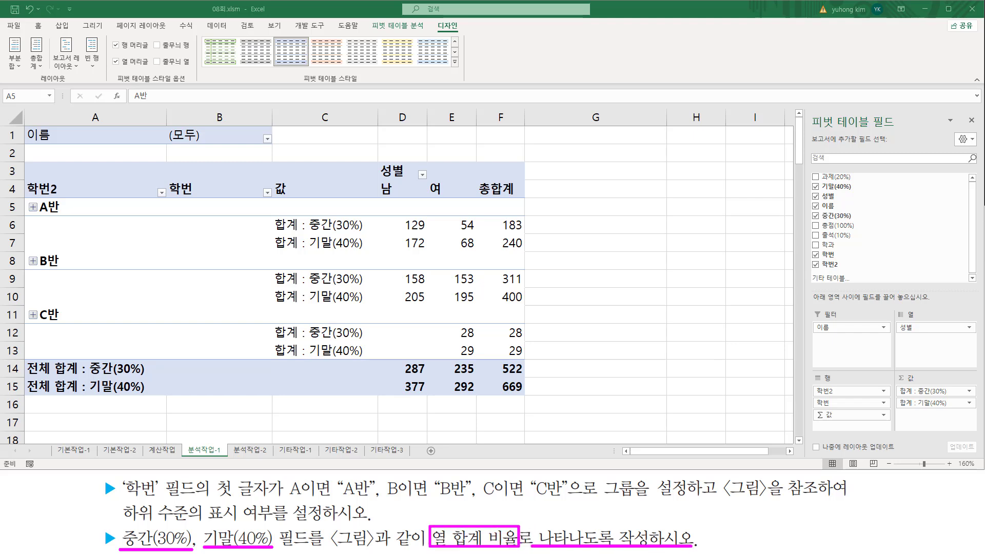
key("Escape")
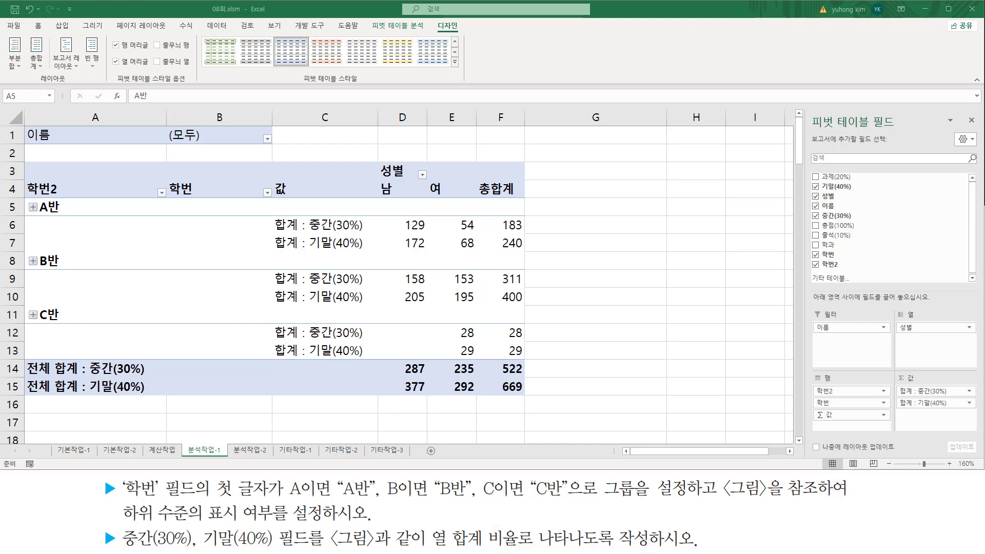
key("Right")
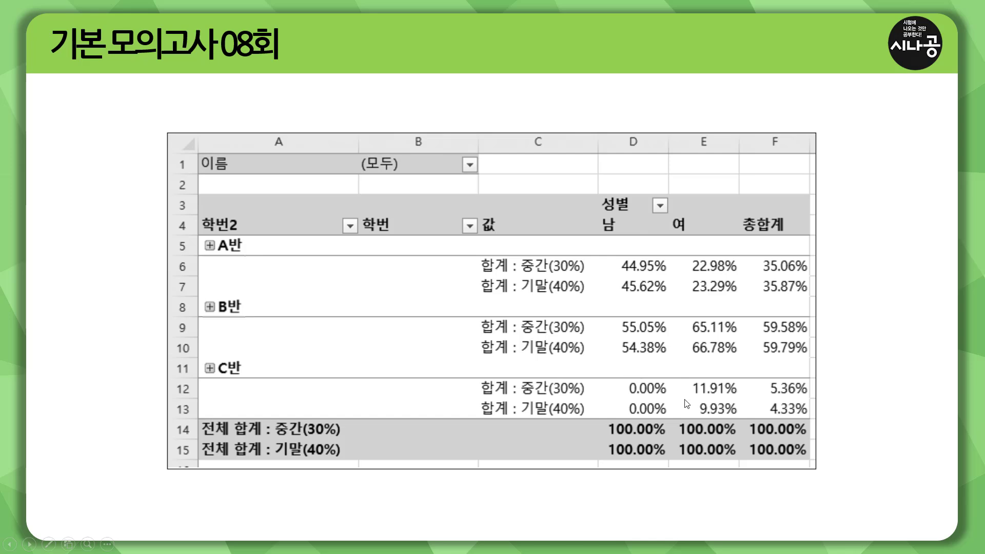
Step: Compare the 중간(30%) values of each class group in the pivot table with the percentages in the reference picture
mouse_move(612, 256)
left_mouse_down()
mouse_move(611, 371)
mouse_move(743, 408)
mouse_move(741, 419)
left_mouse_up()
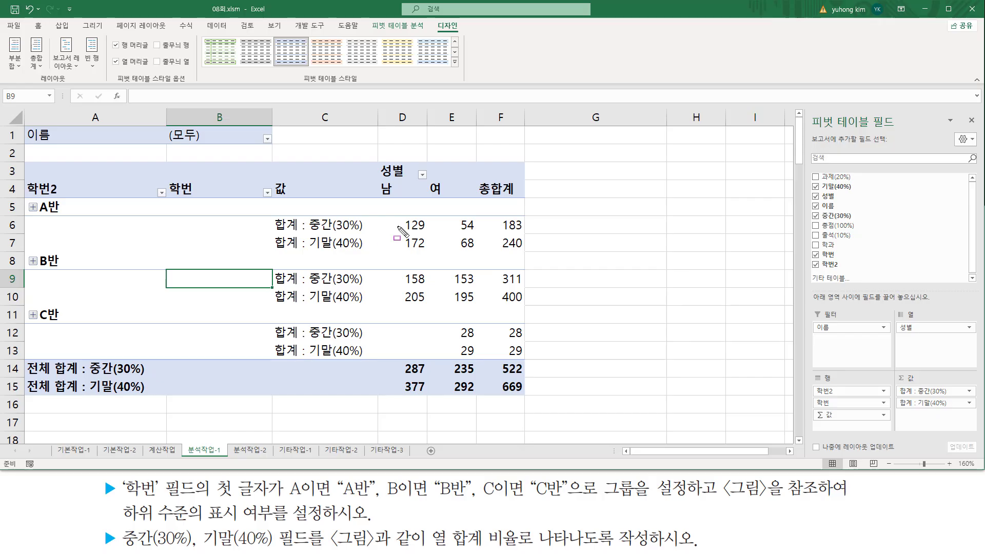
left_click_drag(308, 233, 484, 233)
mouse_move(397, 233)
left_mouse_down()
mouse_move(405, 214)
mouse_move(482, 234)
left_mouse_up()
left_click_drag(405, 275, 480, 285)
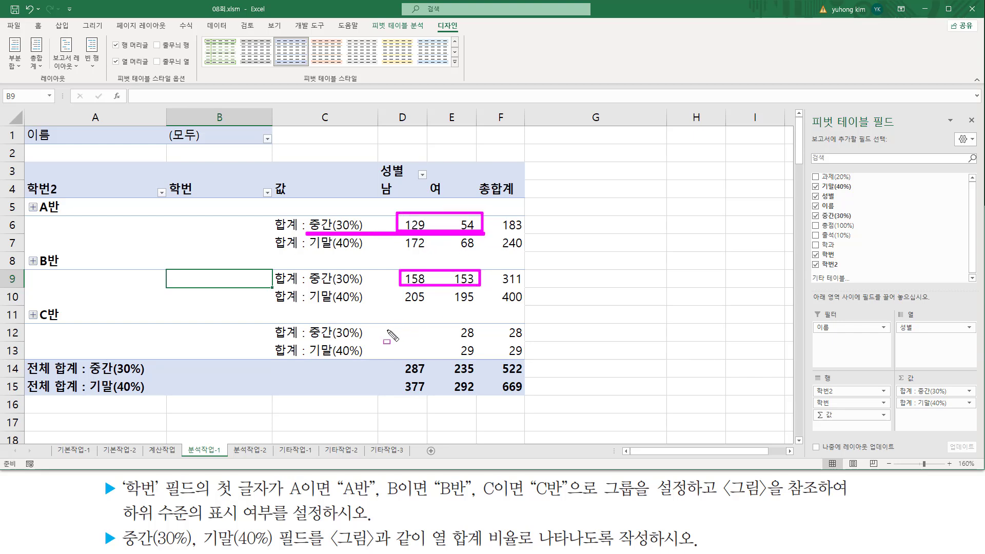
left_click_drag(385, 325, 481, 343)
key("Escape")
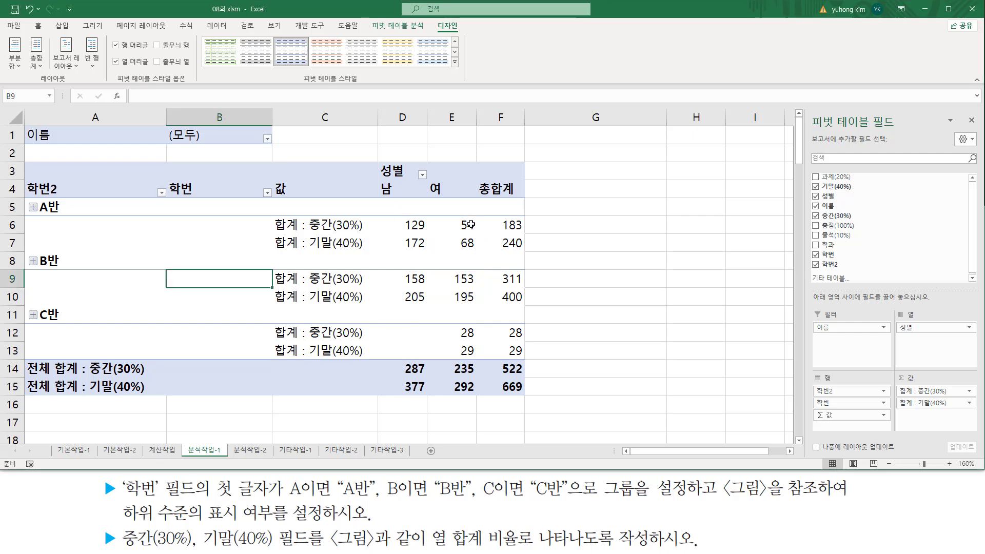
Step: Show the 중간(30%) sums in the pivot table as a percentage of the column total (열 합계 비율) and check each group's row
left_click(444, 225)
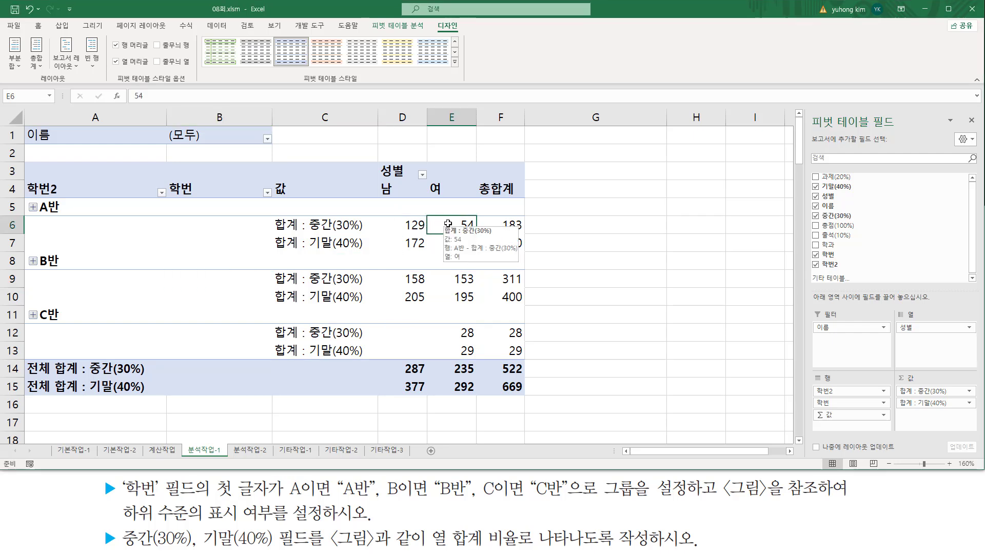
right_click(448, 224)
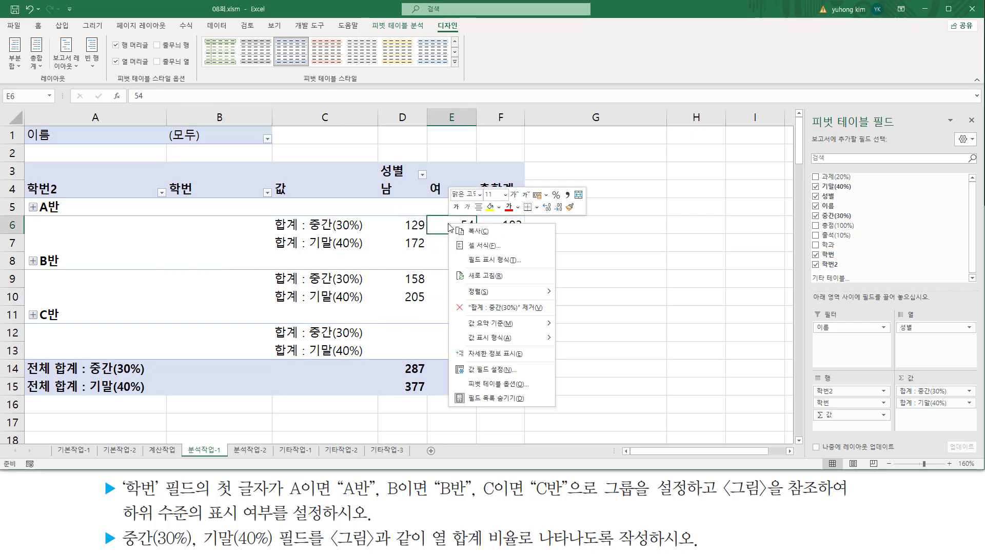
mouse_move(507, 339)
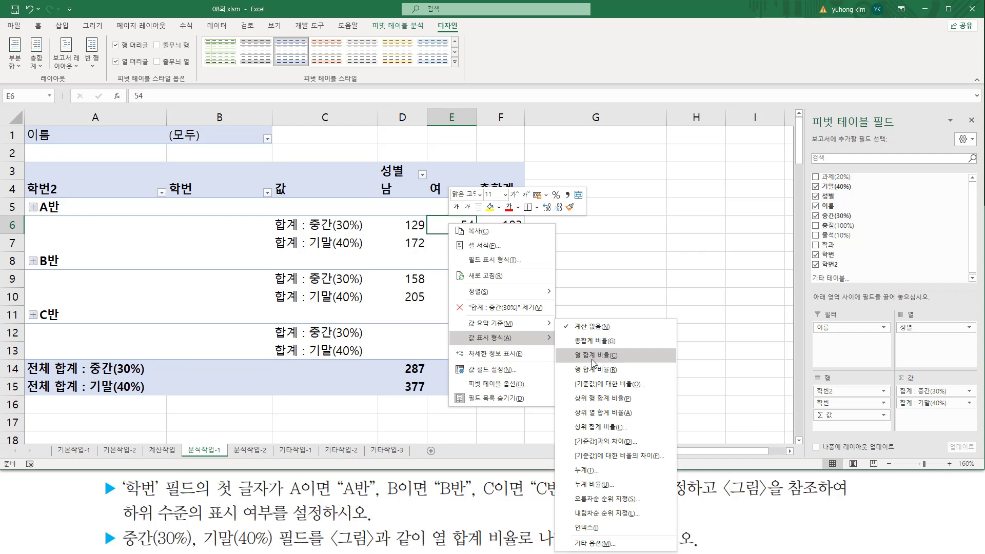
left_click(592, 364)
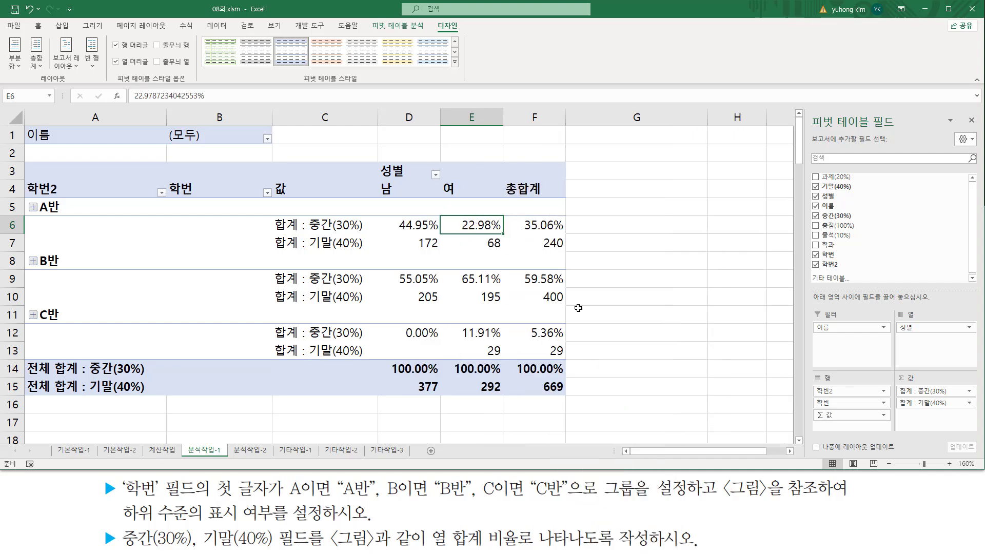
mouse_move(303, 233)
left_mouse_down()
mouse_move(502, 234)
mouse_move(507, 215)
left_mouse_up()
left_click_drag(306, 267, 502, 287)
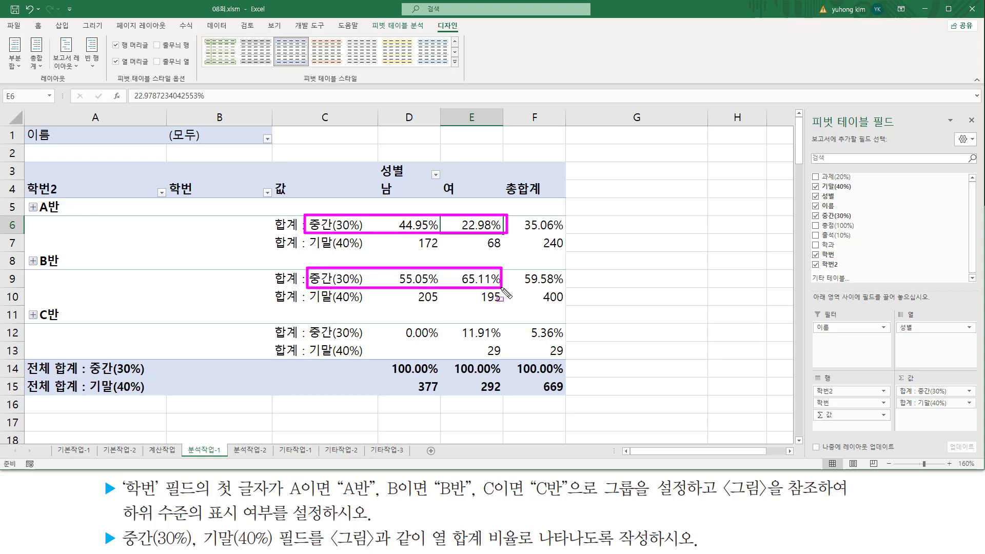
left_click_drag(308, 324, 498, 341)
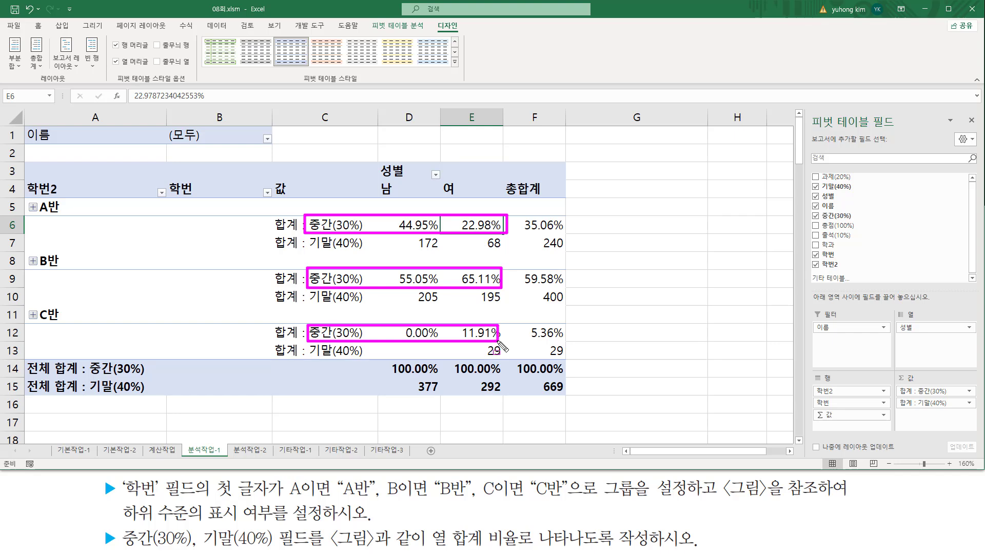
key("Escape")
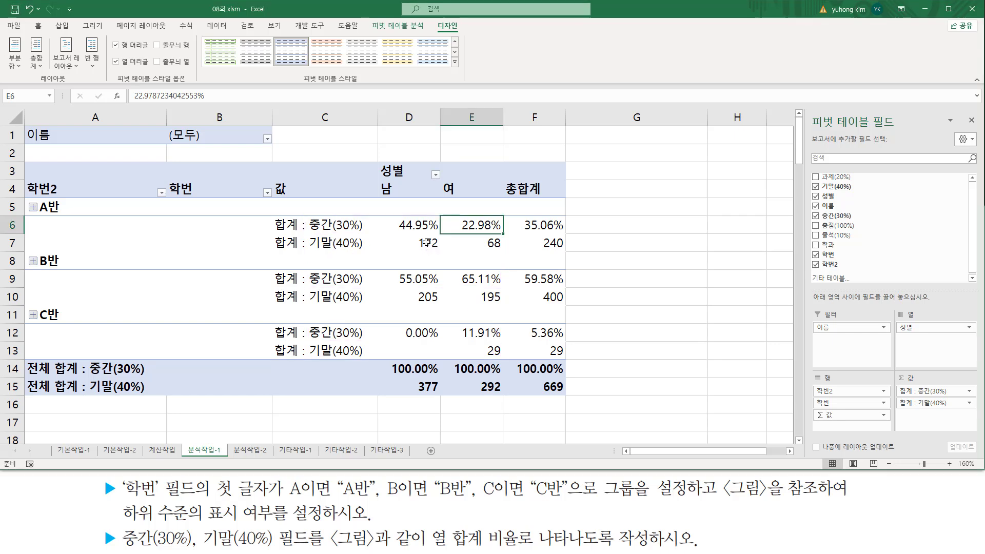
Step: Show the 기말(40%) sums in the pivot table as a percentage of the column total (열 합계 비율)
left_click(426, 242)
left_click(422, 296)
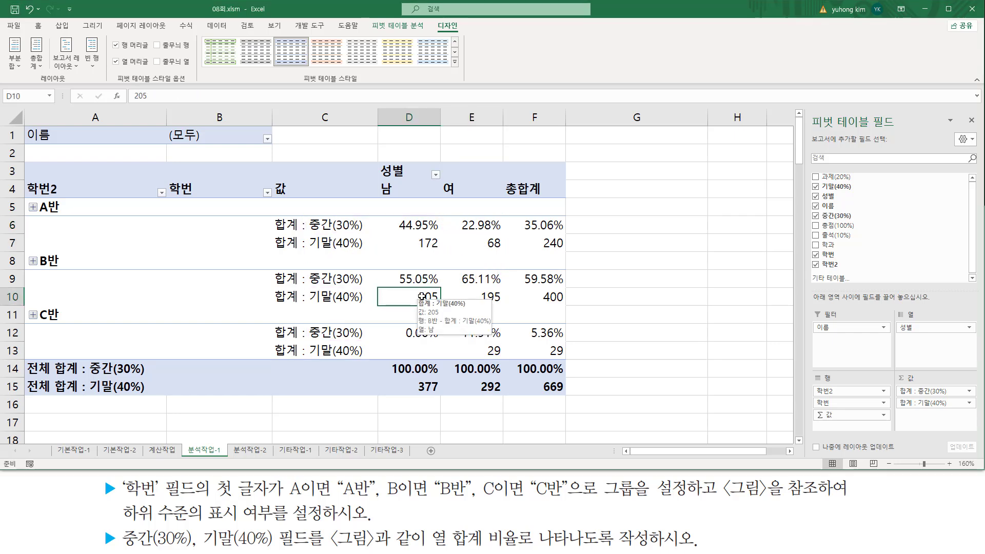
right_click(422, 297)
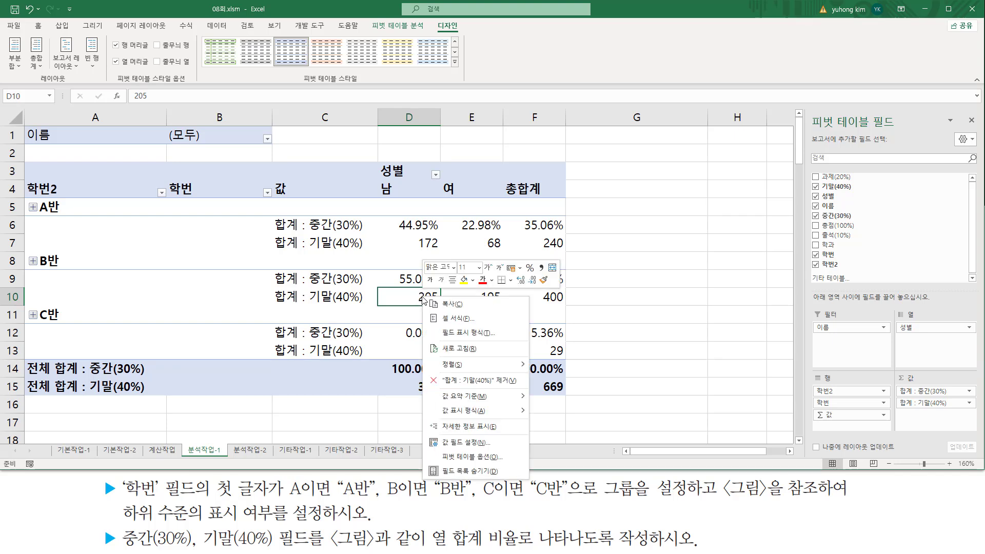
mouse_move(478, 412)
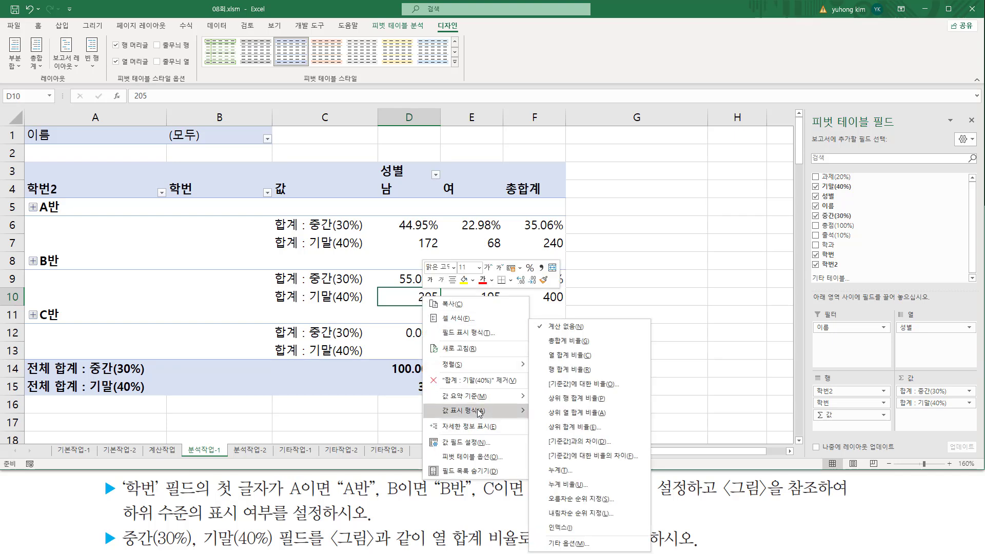
left_click(599, 357)
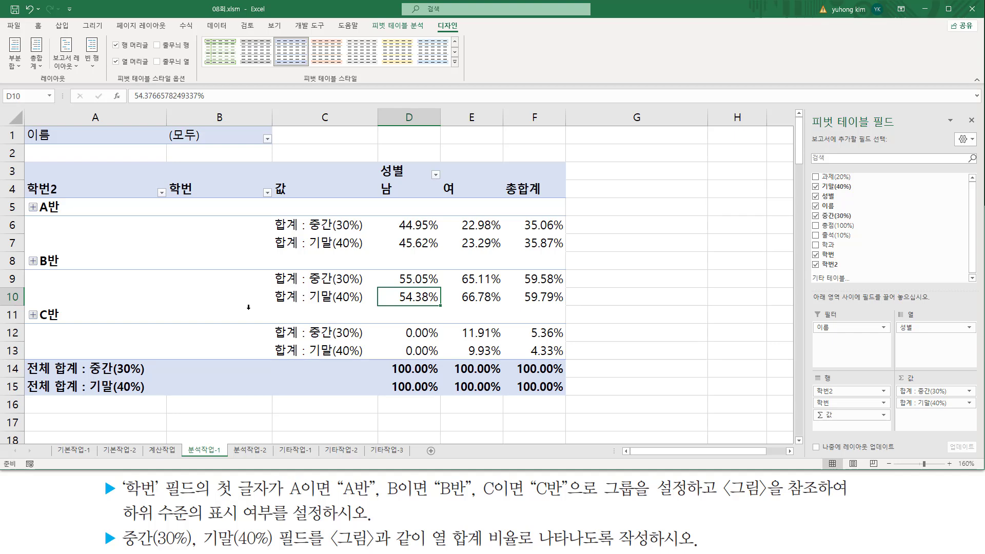
left_click_drag(85, 539, 697, 538)
key("Escape")
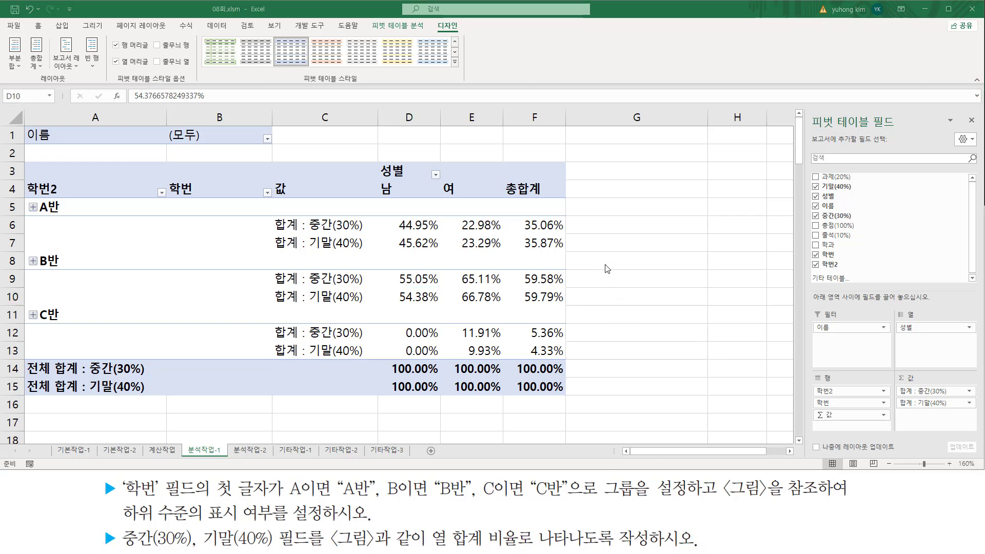
Step: Select a cell outside the pivot table and check its filter, headers, class groups, value labels and percentages
left_click(620, 214)
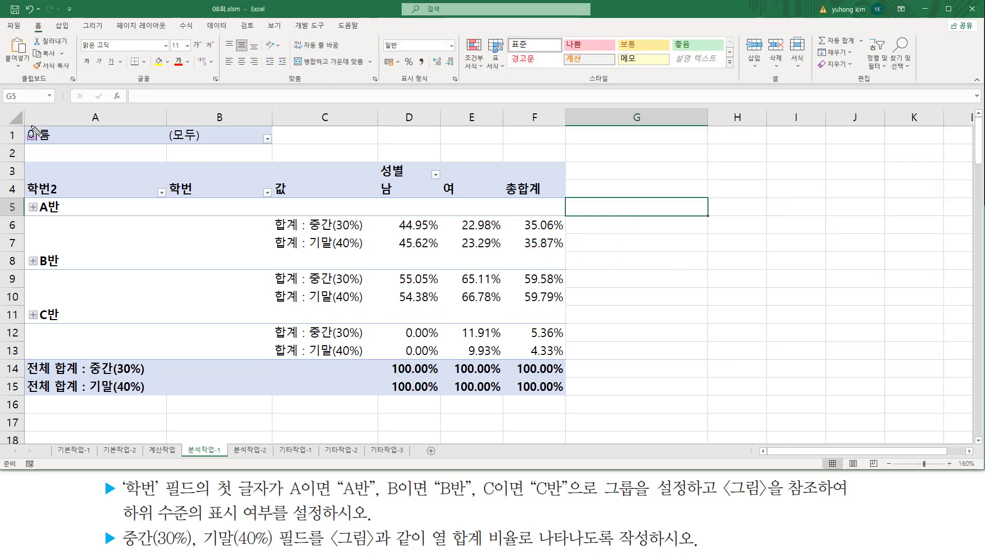
mouse_move(19, 123)
left_mouse_down()
mouse_move(509, 406)
mouse_move(573, 406)
left_mouse_up()
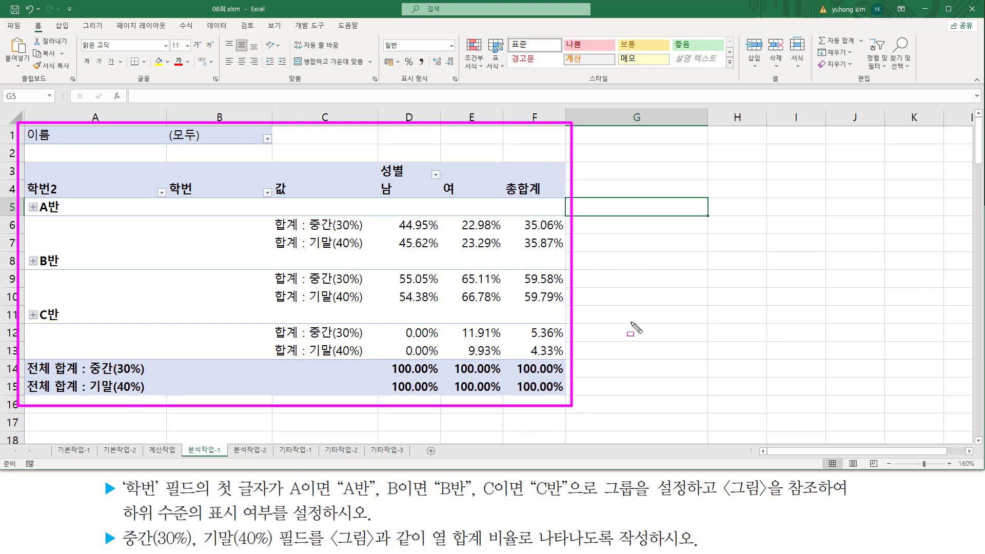
key("Escape")
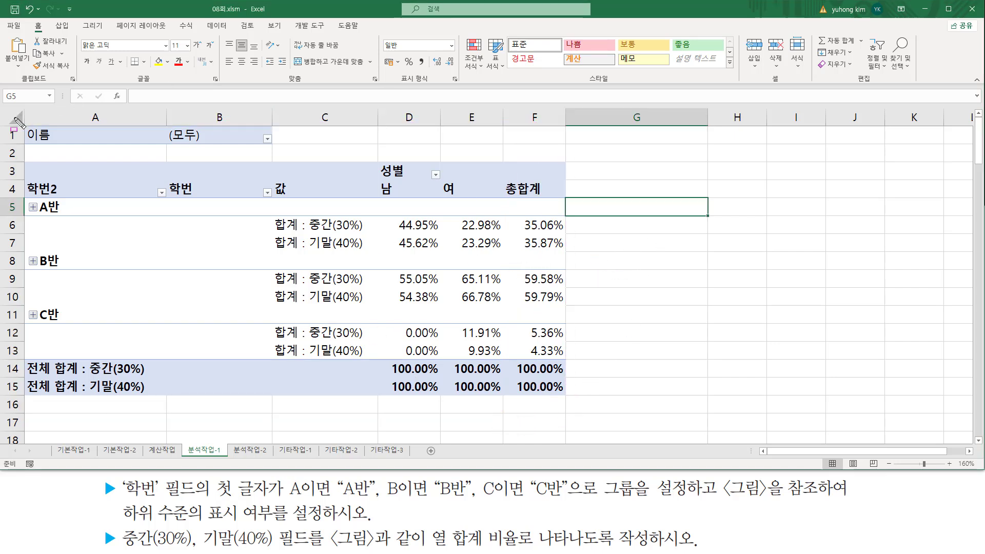
key("ctrl+2")
mouse_move(22, 123)
left_mouse_down()
mouse_move(94, 155)
mouse_move(282, 149)
left_mouse_up()
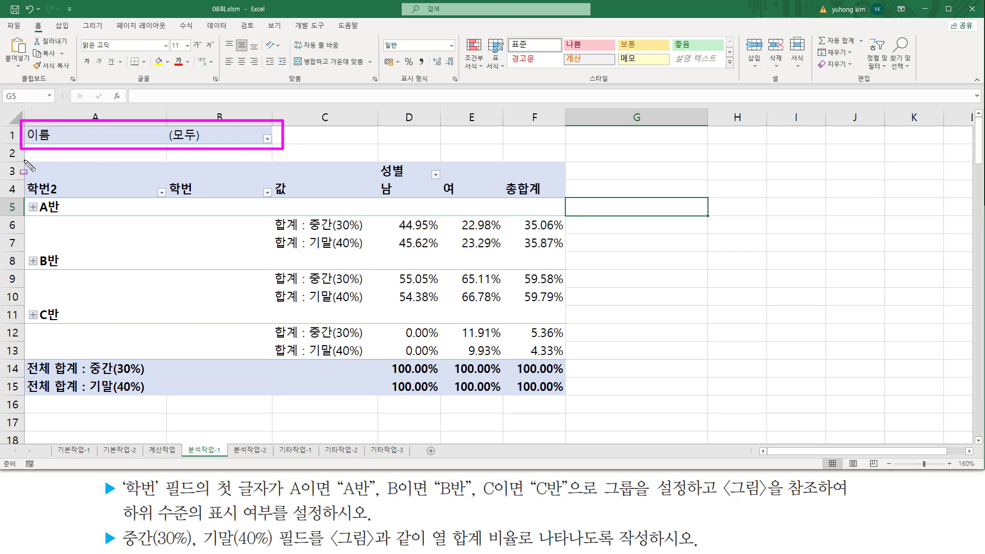
mouse_move(23, 160)
left_mouse_down()
mouse_move(147, 187)
mouse_move(563, 194)
left_mouse_up()
key("Escape")
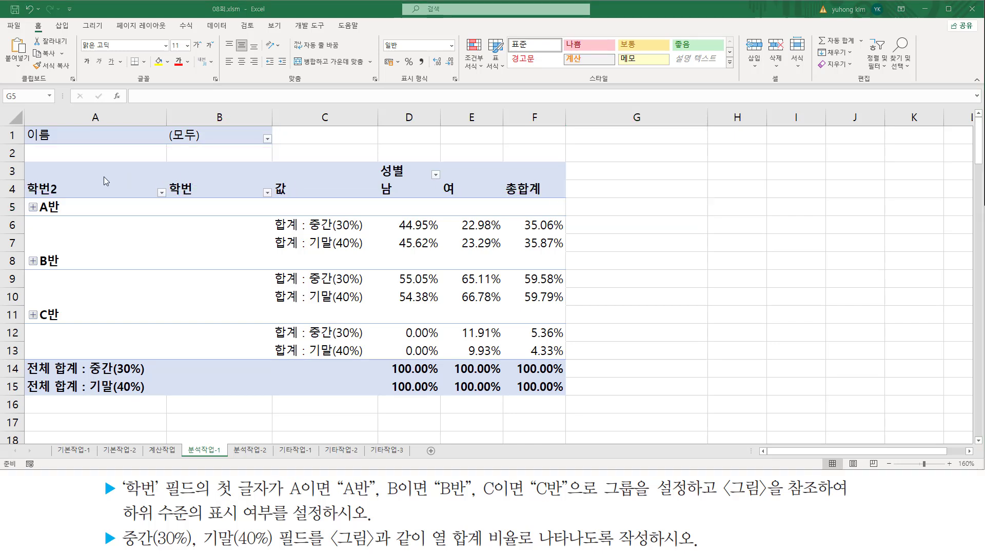
mouse_move(20, 195)
left_mouse_down()
mouse_move(23, 387)
mouse_move(64, 405)
mouse_move(263, 396)
left_mouse_up()
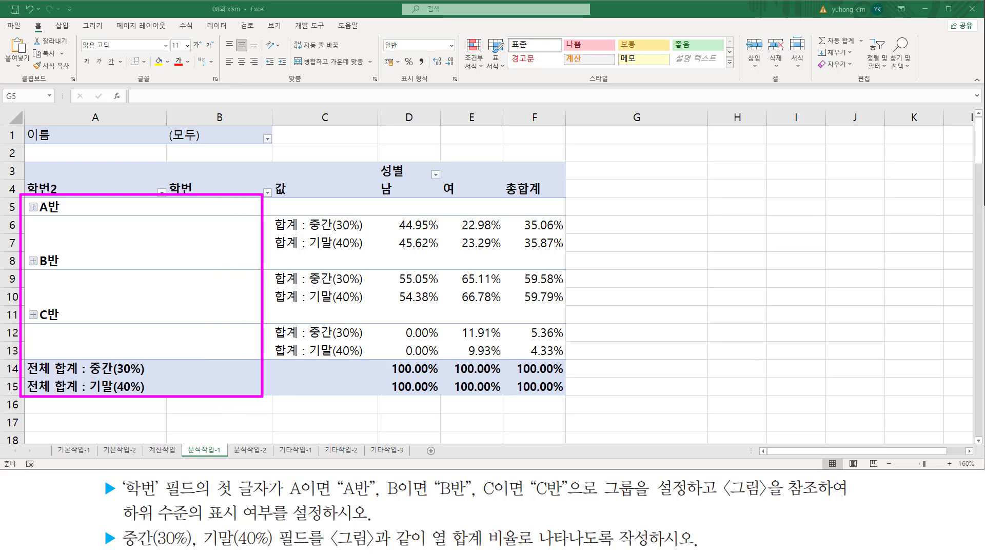
mouse_move(268, 215)
left_mouse_down()
mouse_move(369, 343)
mouse_move(367, 358)
left_mouse_up()
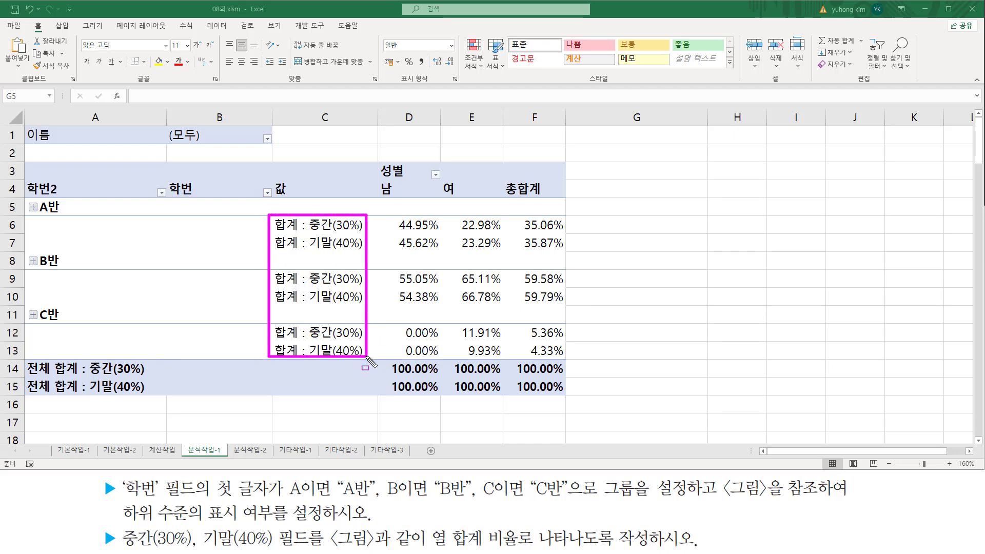
mouse_move(386, 216)
left_mouse_down()
mouse_move(435, 375)
mouse_move(569, 399)
left_mouse_up()
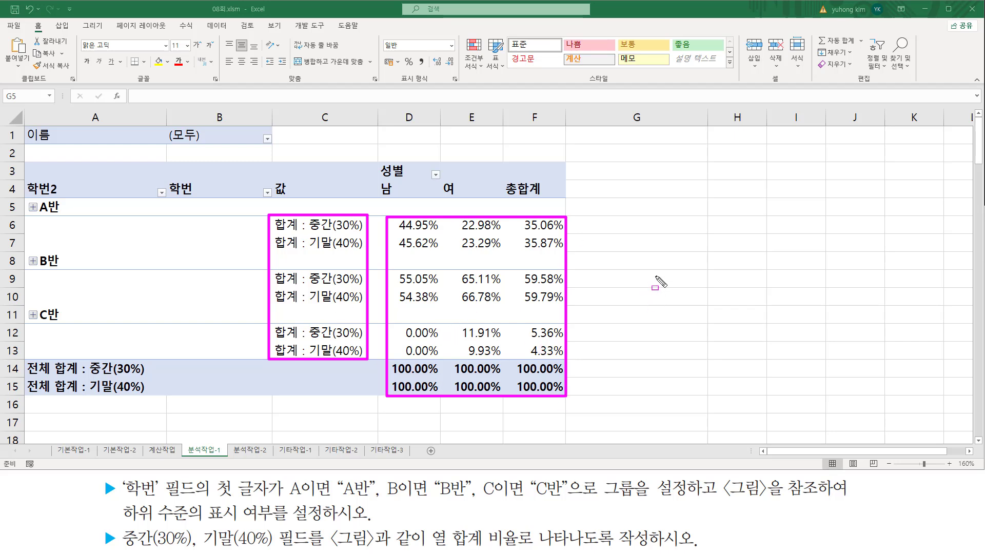
key("Escape")
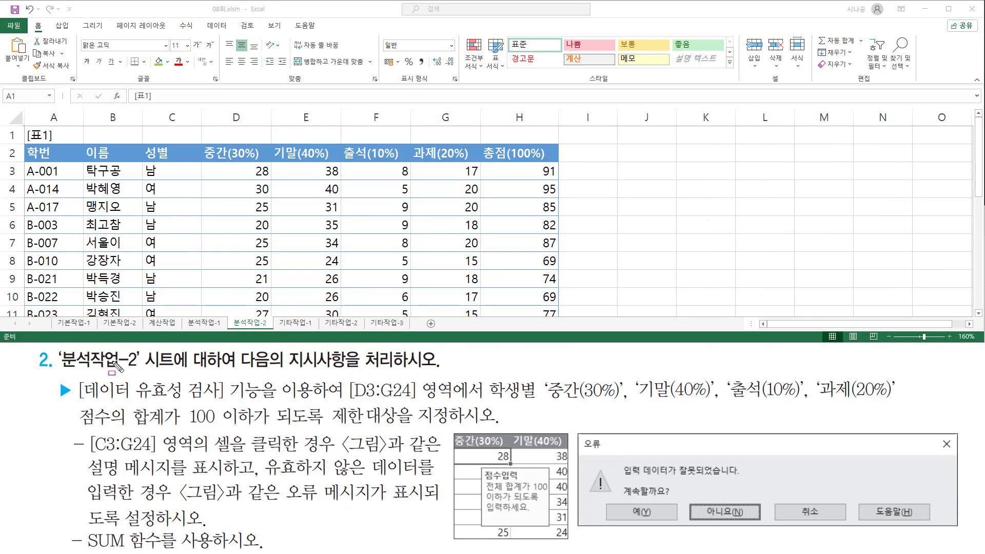
Step: Read the heading of task 2 and look over the score table on the 분석작업-2 sheet
left_click_drag(59, 368, 149, 369)
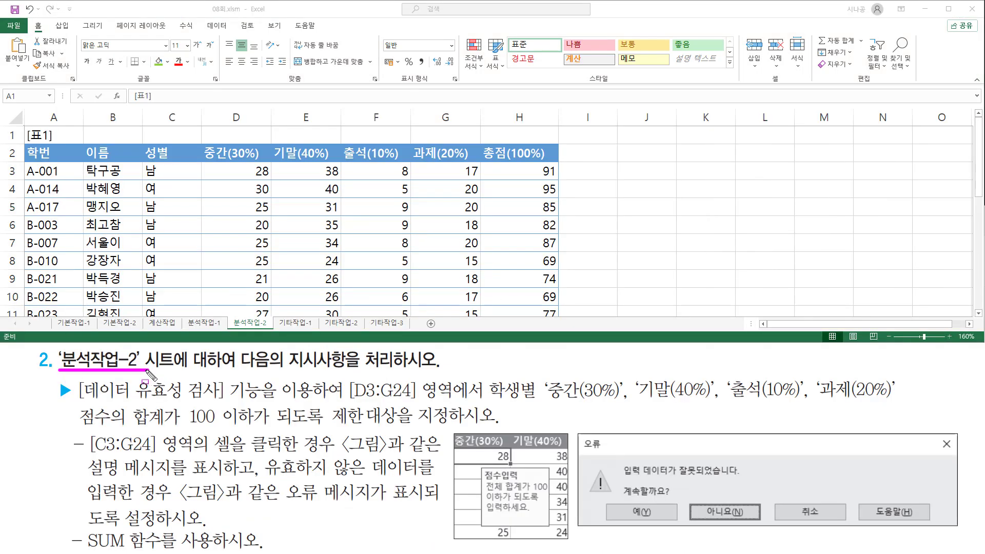
left_click_drag(289, 368, 440, 368)
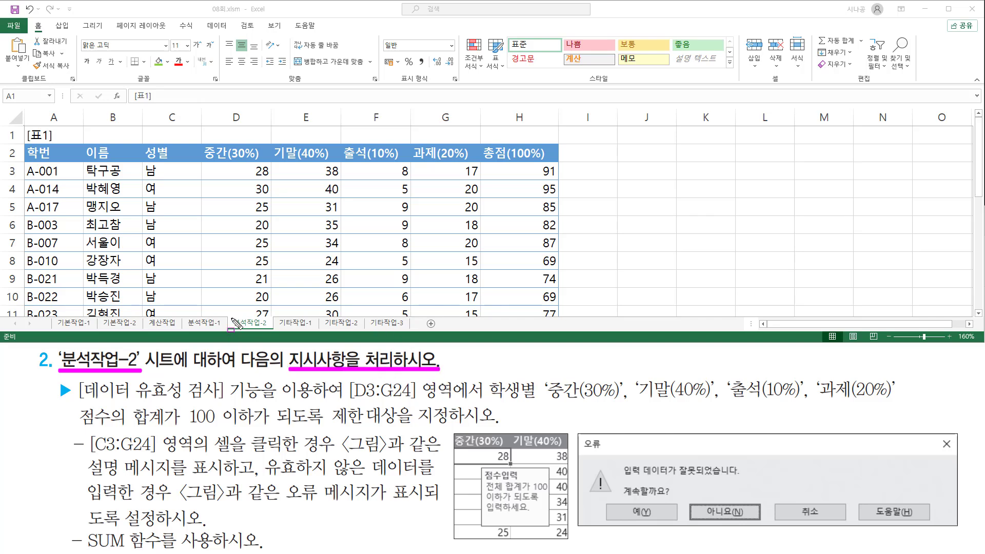
mouse_move(231, 317)
left_mouse_down()
mouse_move(289, 341)
mouse_move(276, 331)
left_mouse_up()
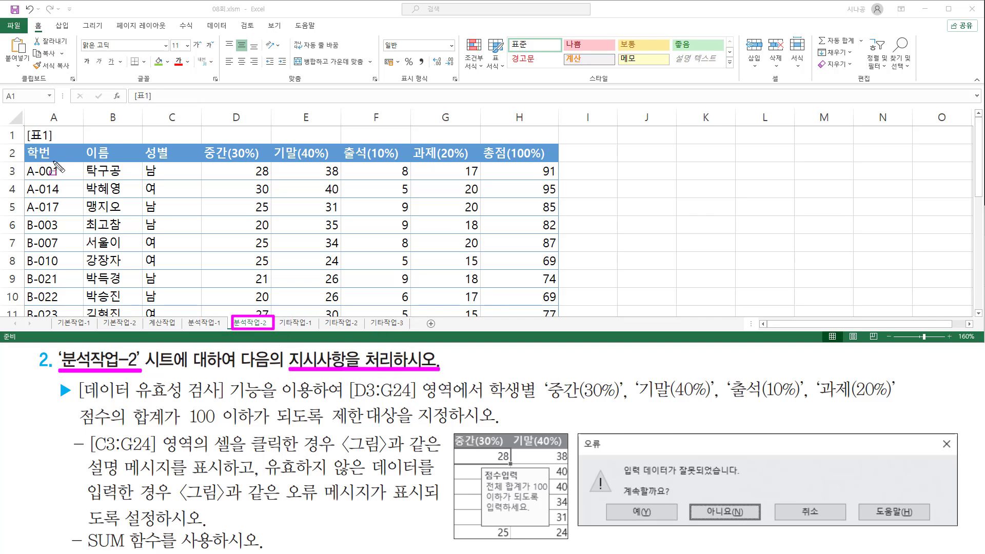
key("Escape")
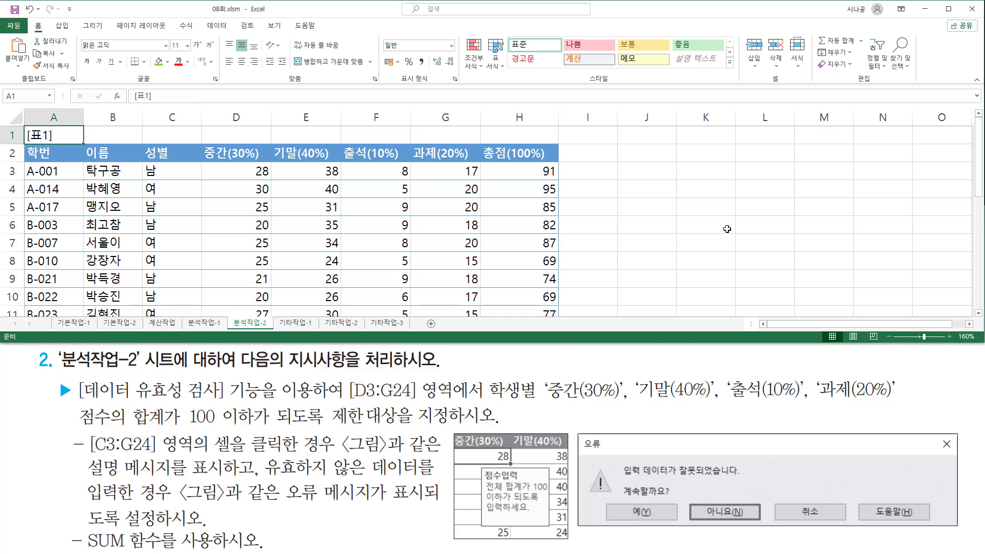
mouse_move(980, 189)
left_mouse_down()
mouse_move(980, 295)
mouse_move(980, 185)
left_mouse_up()
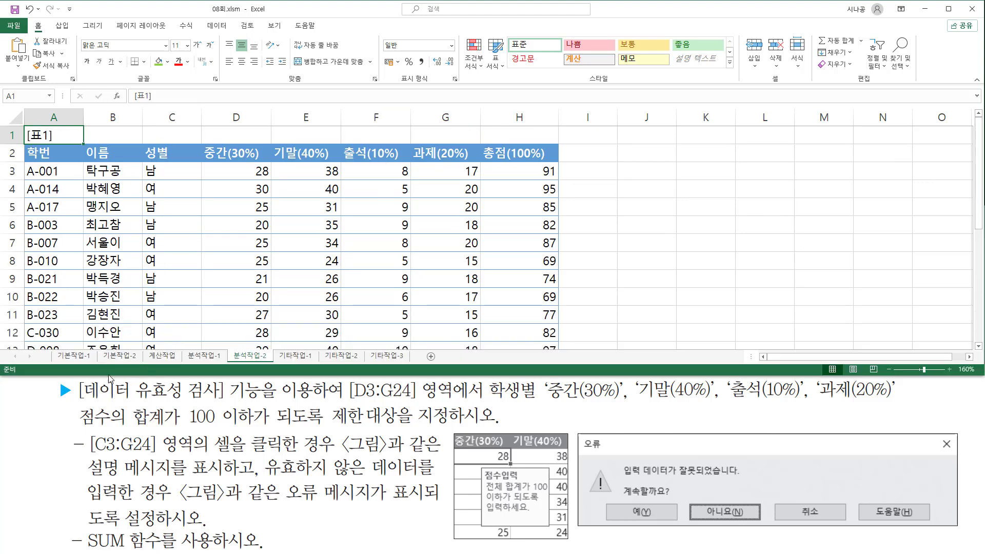
Step: Read the task 2 validation requirement: its D3:G24 range, the score columns involved, the 100-or-less sum condition and the SUM function
left_click_drag(79, 402, 225, 402)
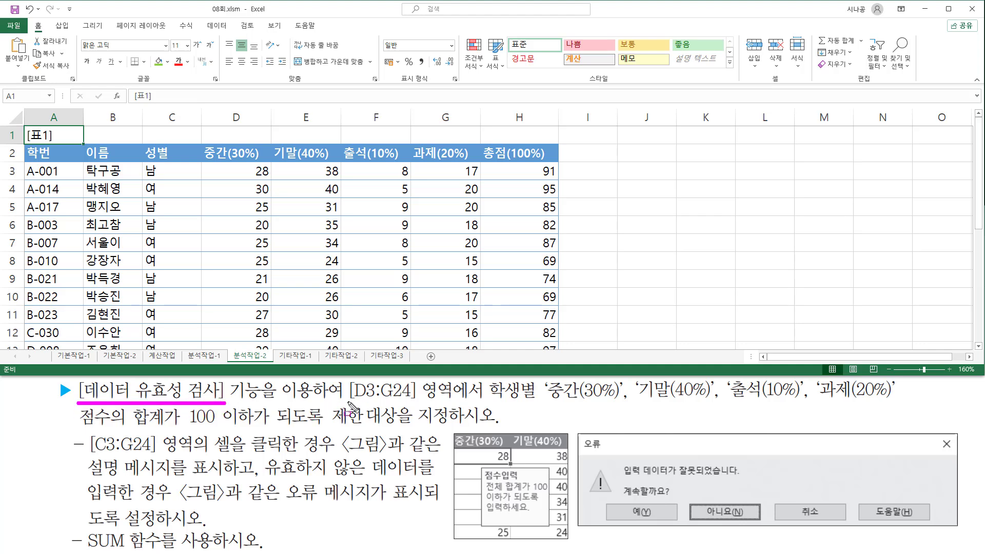
mouse_move(349, 402)
left_mouse_down()
mouse_move(457, 409)
mouse_move(464, 381)
mouse_move(486, 381)
left_mouse_up()
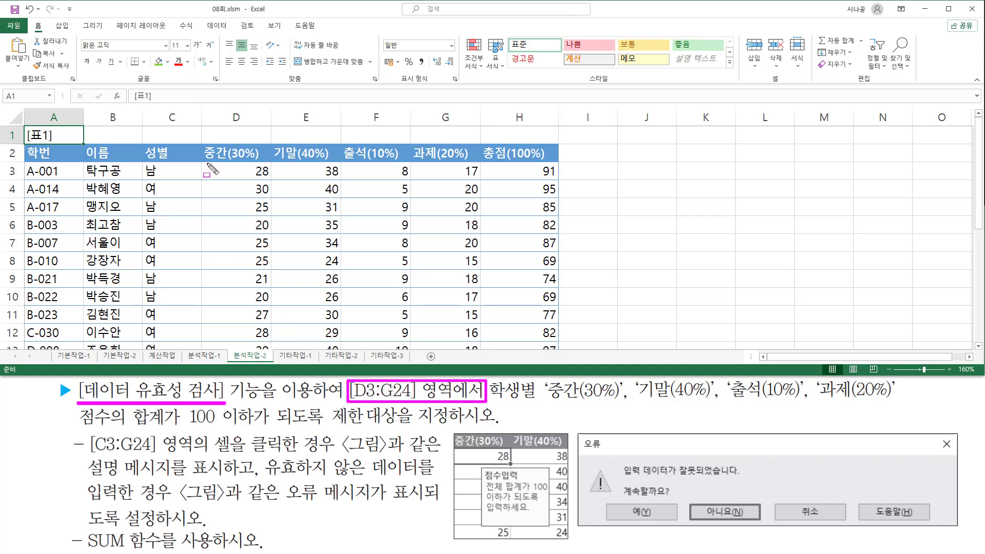
left_click_drag(208, 165, 272, 181)
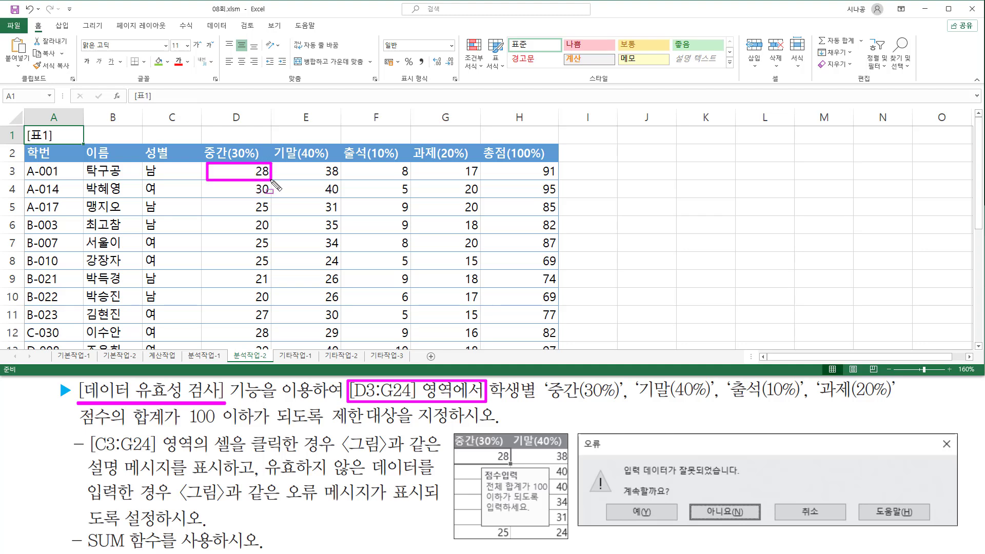
left_click_drag(272, 181, 481, 351)
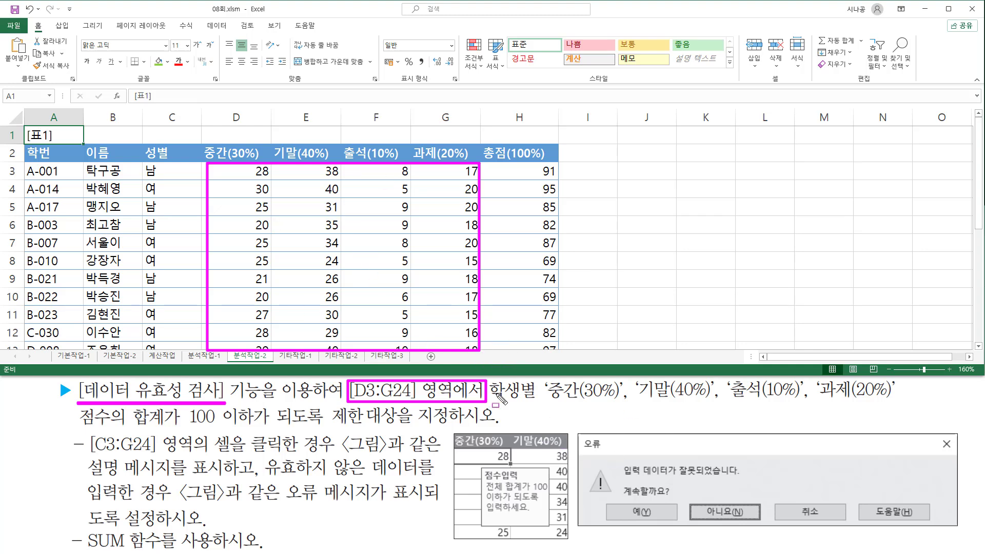
left_click_drag(544, 406, 899, 407)
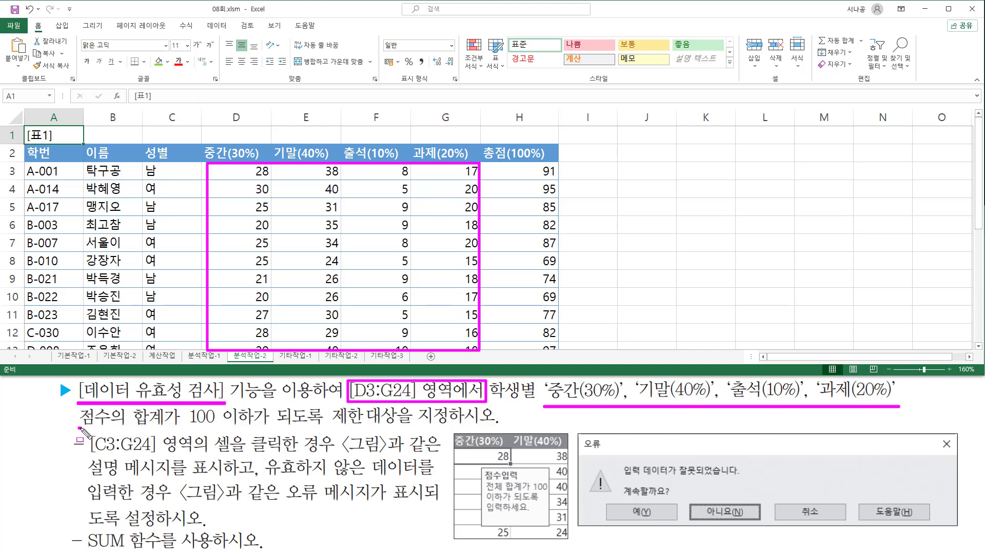
mouse_move(79, 428)
left_mouse_down()
mouse_move(181, 426)
mouse_move(186, 411)
mouse_move(192, 422)
mouse_move(256, 434)
left_mouse_up()
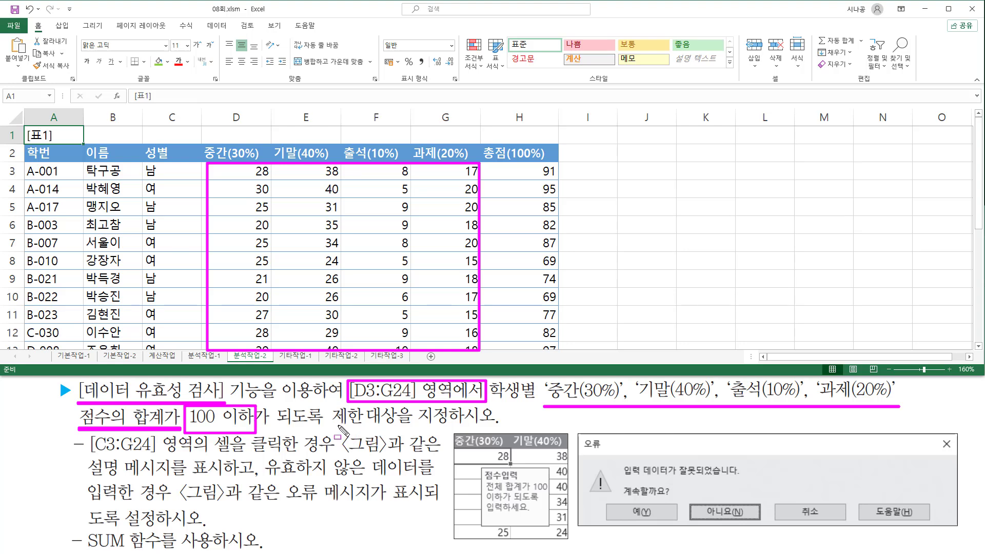
left_click_drag(332, 427, 467, 425)
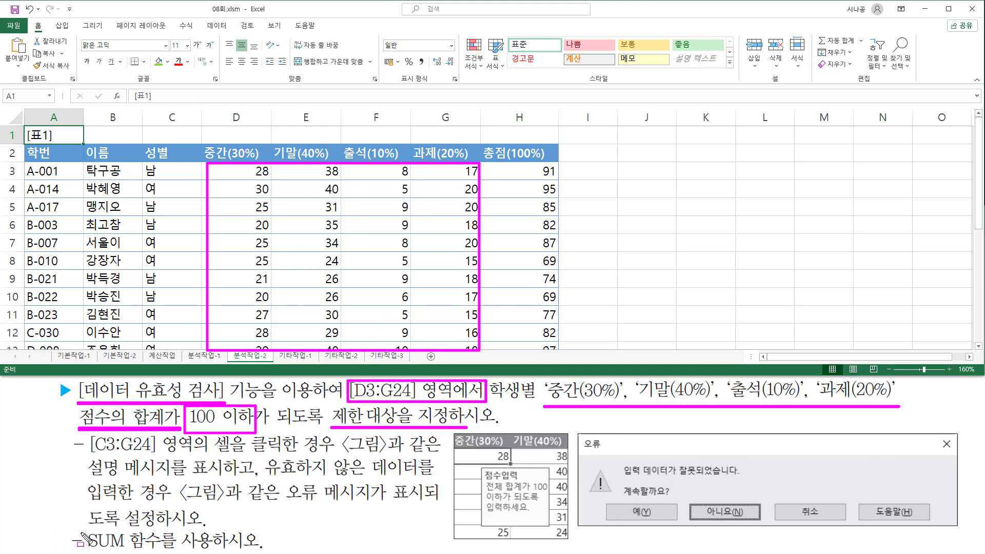
left_click_drag(83, 529, 213, 552)
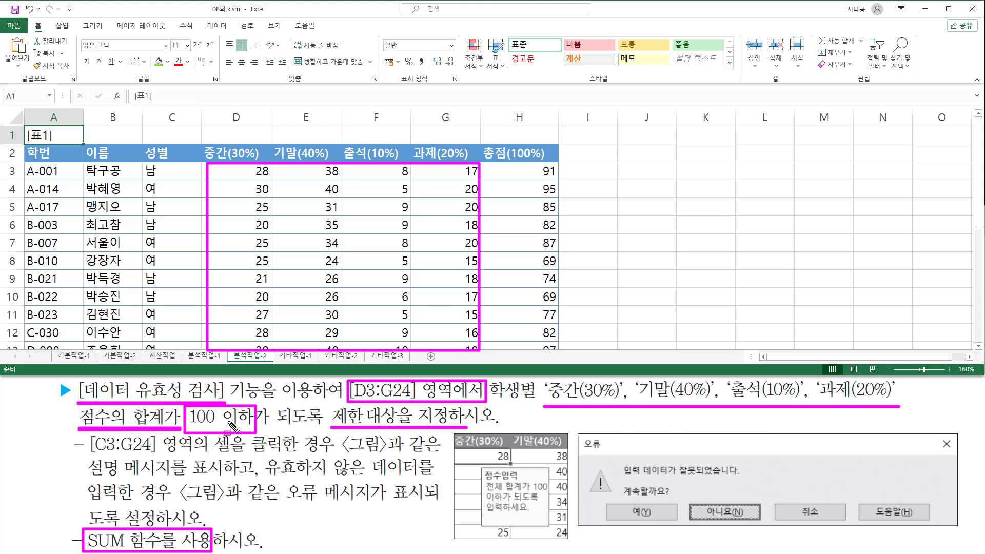
key("Escape")
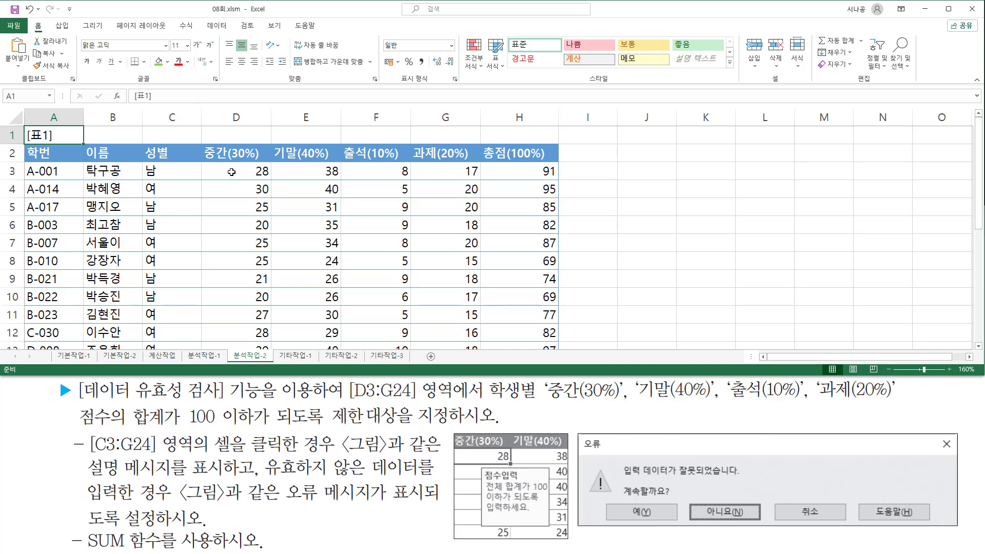
Step: Select D3:G24 and open the data validation settings for it, keeping the dialog clear of the score table
left_click(231, 171)
left_click_drag(229, 172, 443, 314)
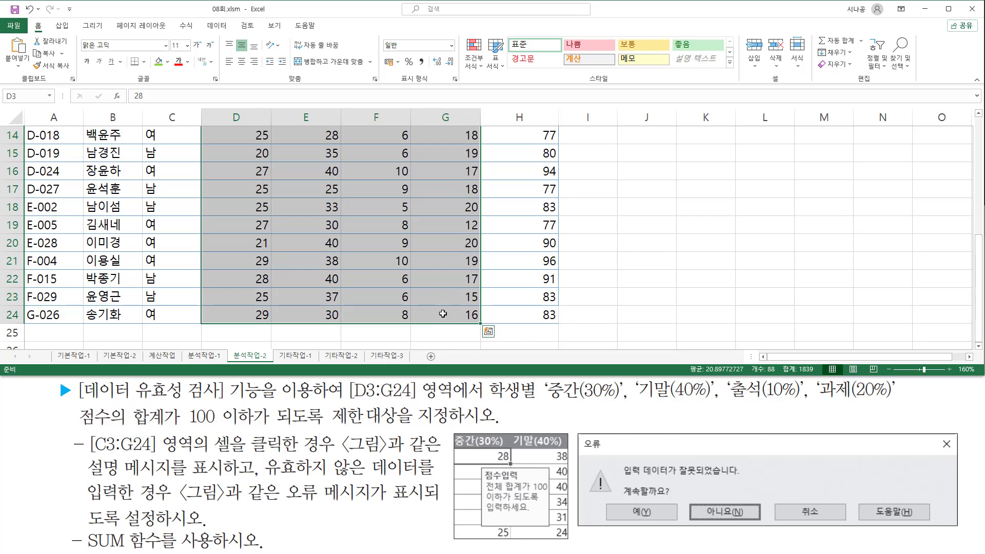
scroll(443, 314, "up", 5)
left_click(222, 26)
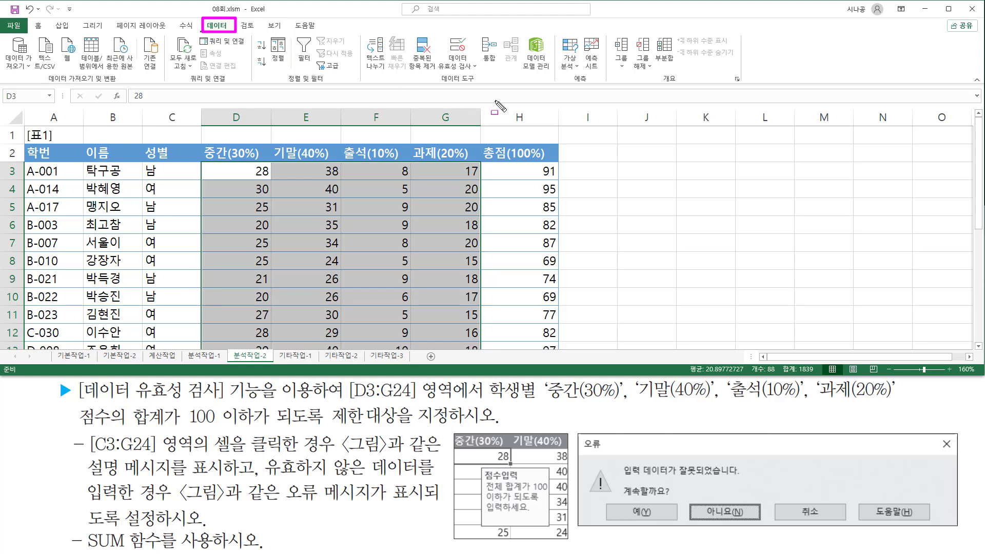
left_click_drag(434, 88, 483, 89)
left_click_drag(439, 35, 474, 74)
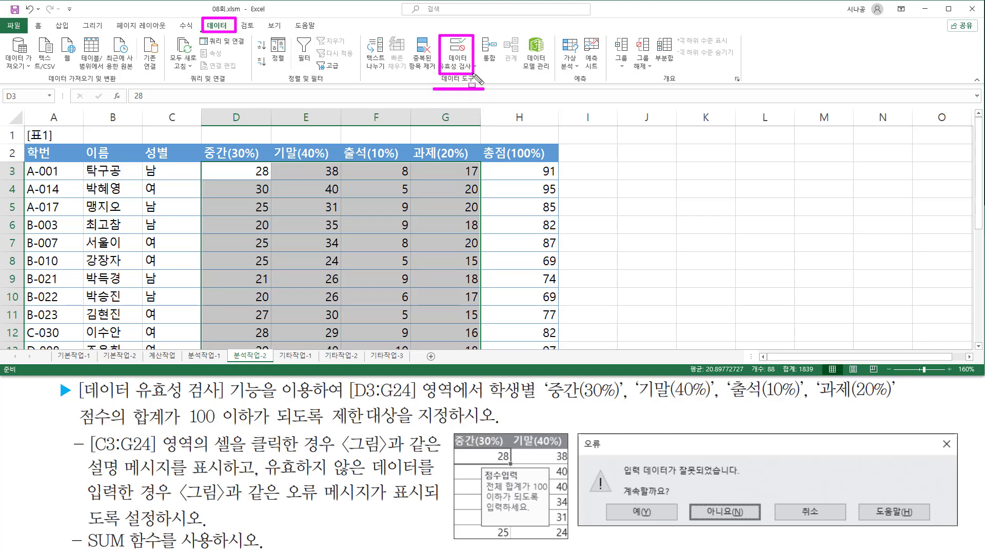
key("Escape")
left_click(457, 47)
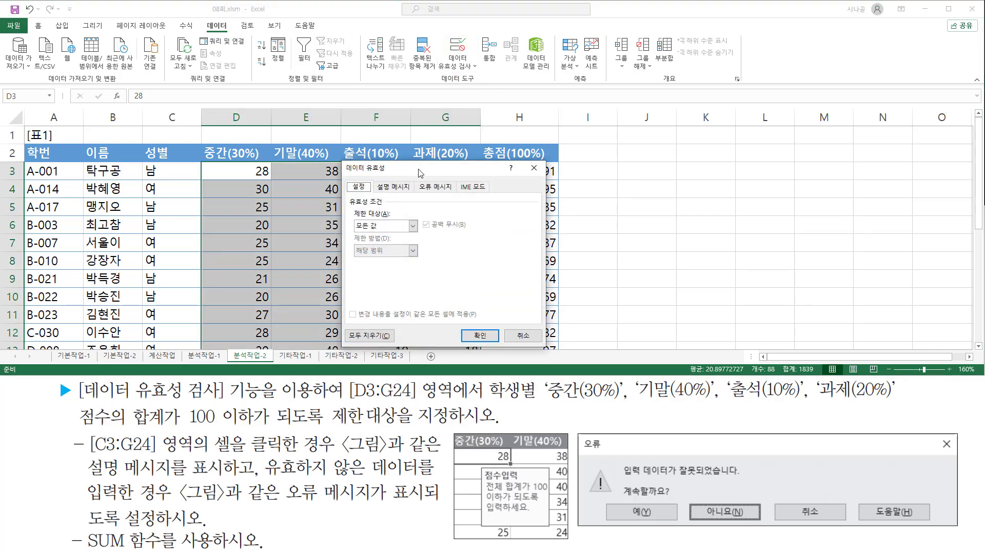
left_click_drag(418, 172, 654, 157)
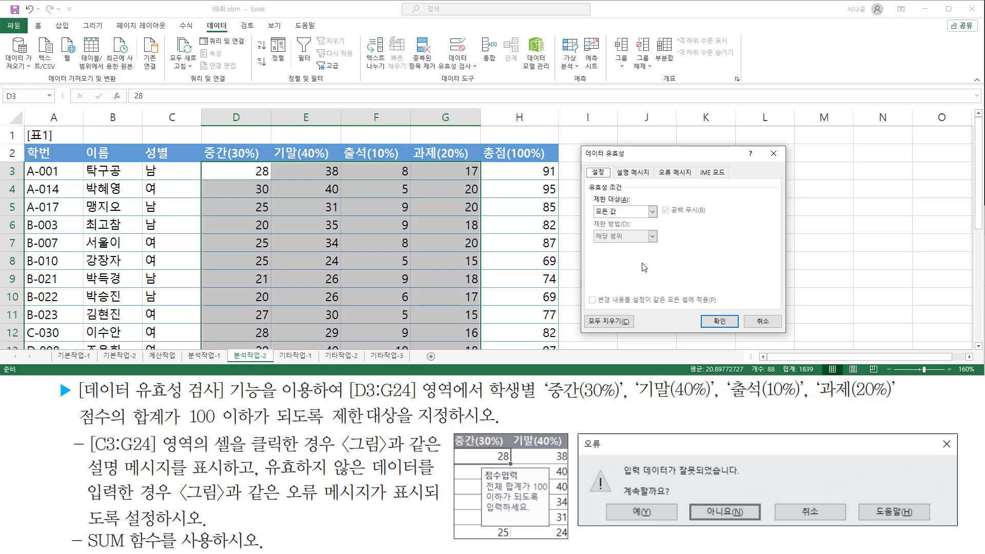
Step: Set the validation criterion's 제한 대상 to 사용자 지정 so that a formula can be used
mouse_move(586, 167)
left_mouse_down()
mouse_move(615, 179)
mouse_move(644, 222)
mouse_move(658, 222)
left_mouse_up()
key("Escape")
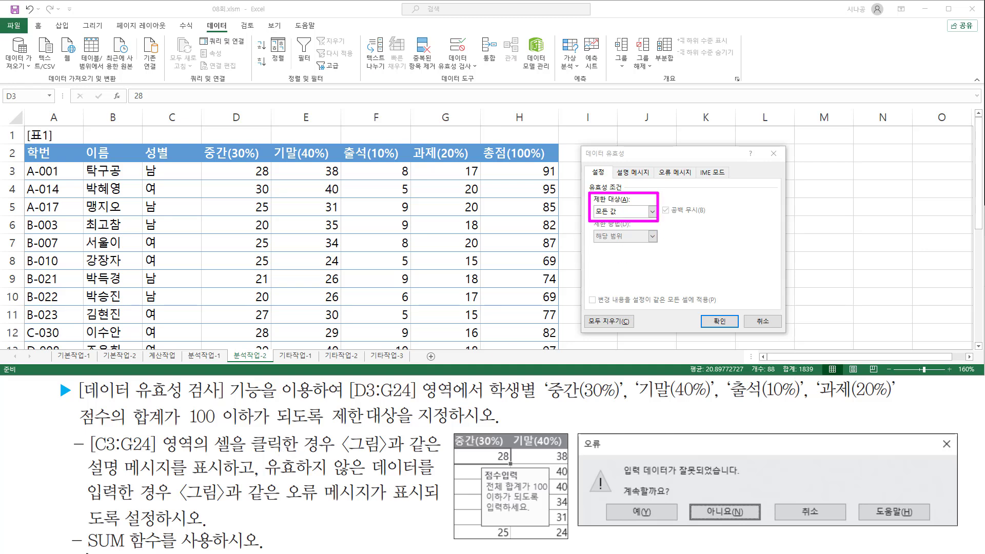
left_click_drag(83, 527, 212, 550)
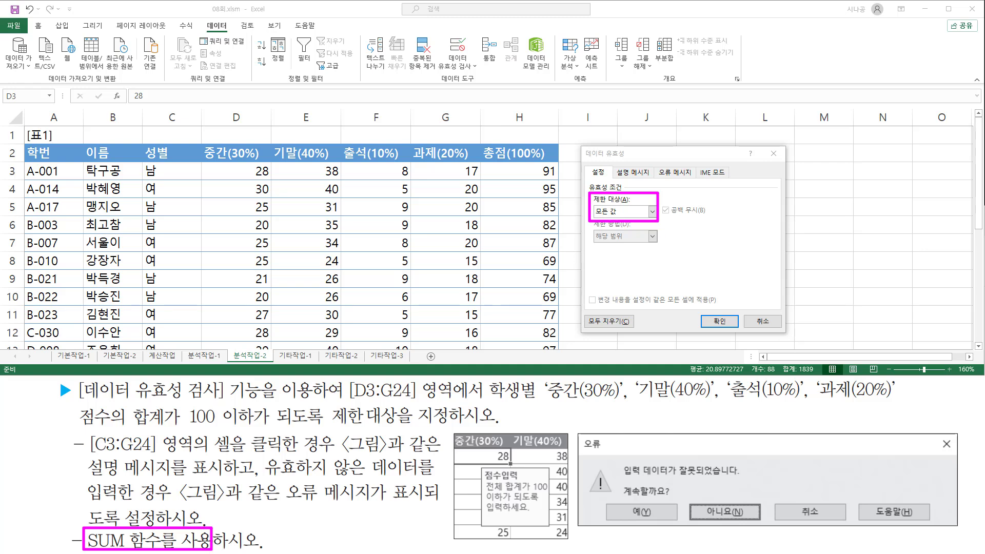
key("Escape")
left_click(646, 212)
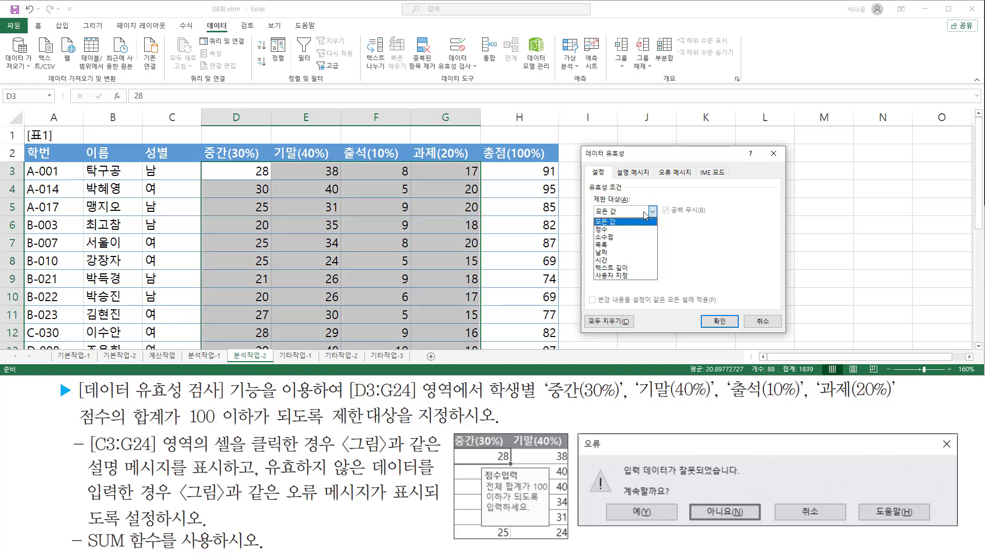
left_click(627, 276)
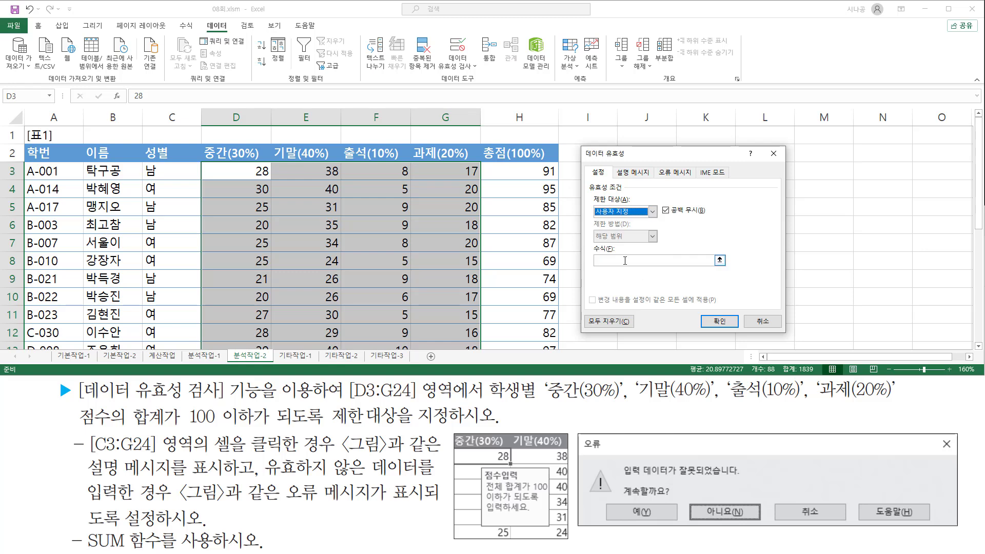
Step: Enter the validation formula =sum(D3:G3)<=100, taking the first student's four scores as the summed range
left_click(624, 261)
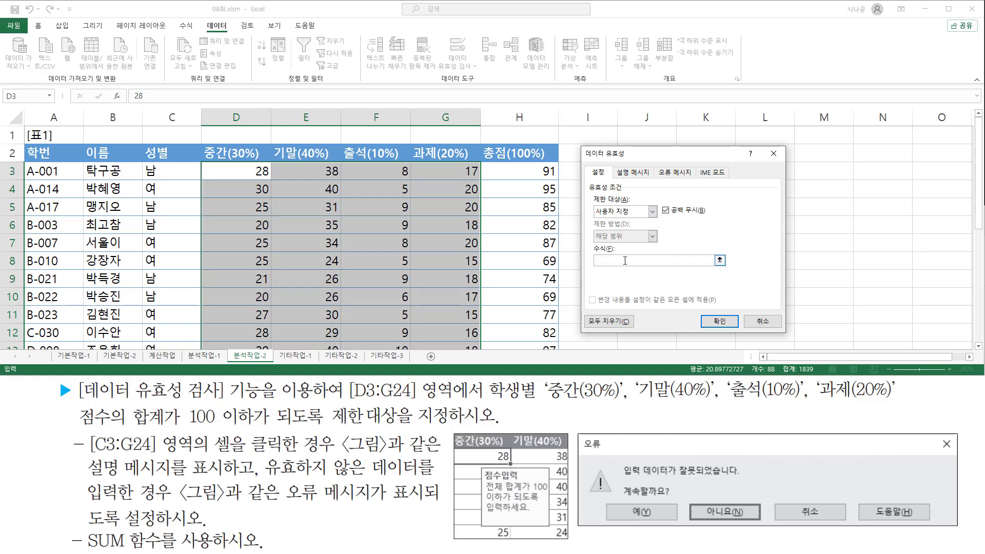
type("=")
type("sum(")
left_click_drag(251, 171, 451, 172)
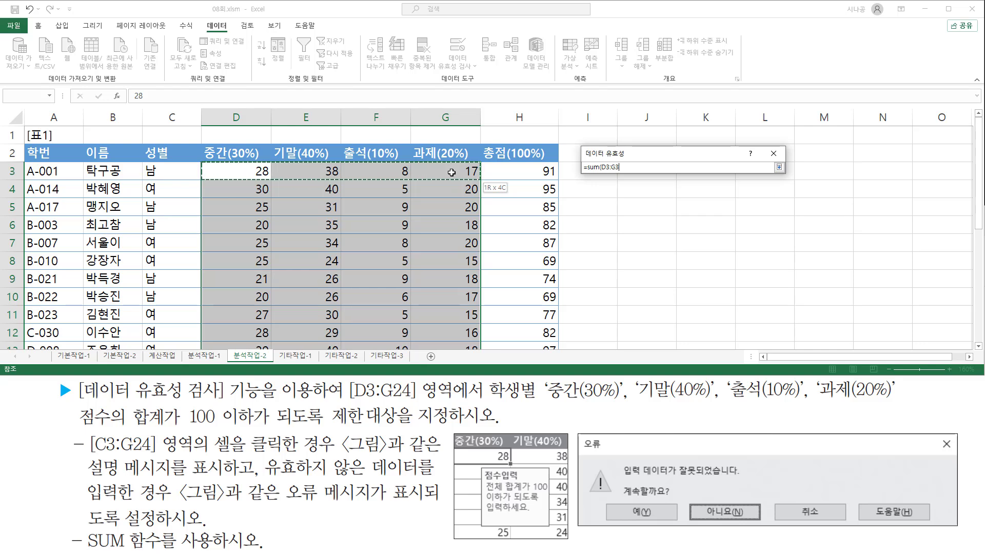
left_click_drag(452, 172, 451, 172)
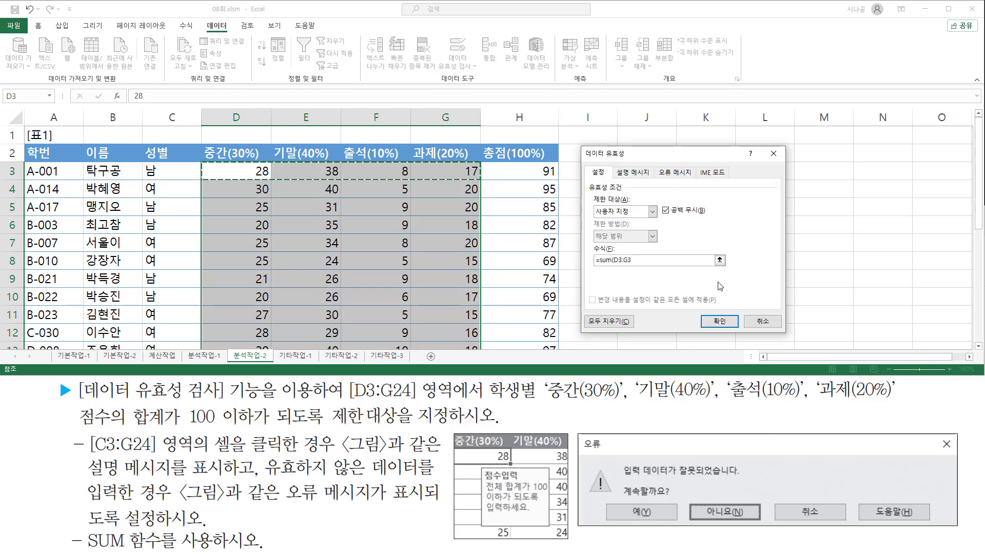
type(")")
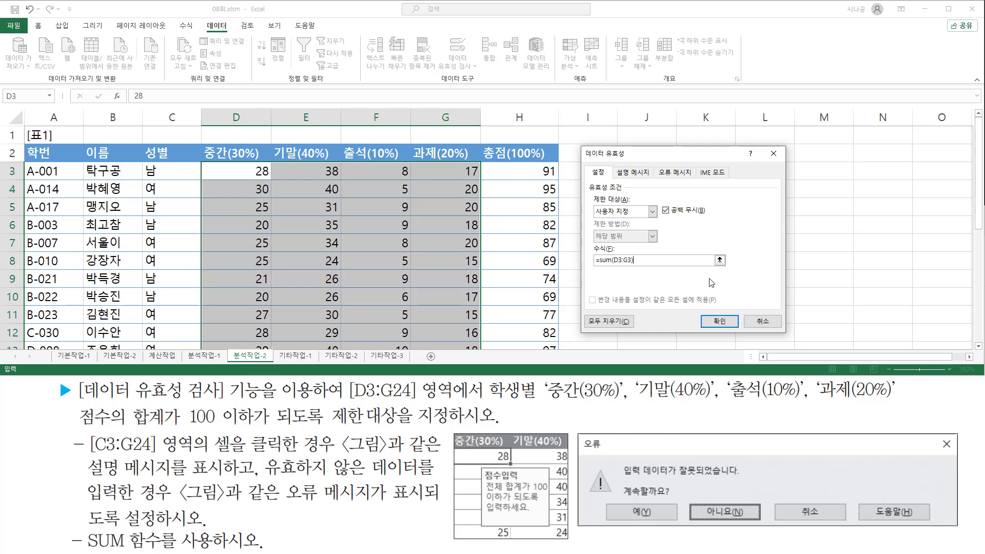
left_click_drag(185, 427, 257, 428)
key("Escape")
Step: Fix the columns in the validation formula so it reads =sum($D3:$G3)<=100, and check the criterion against the task text
left_click_drag(207, 162, 482, 179)
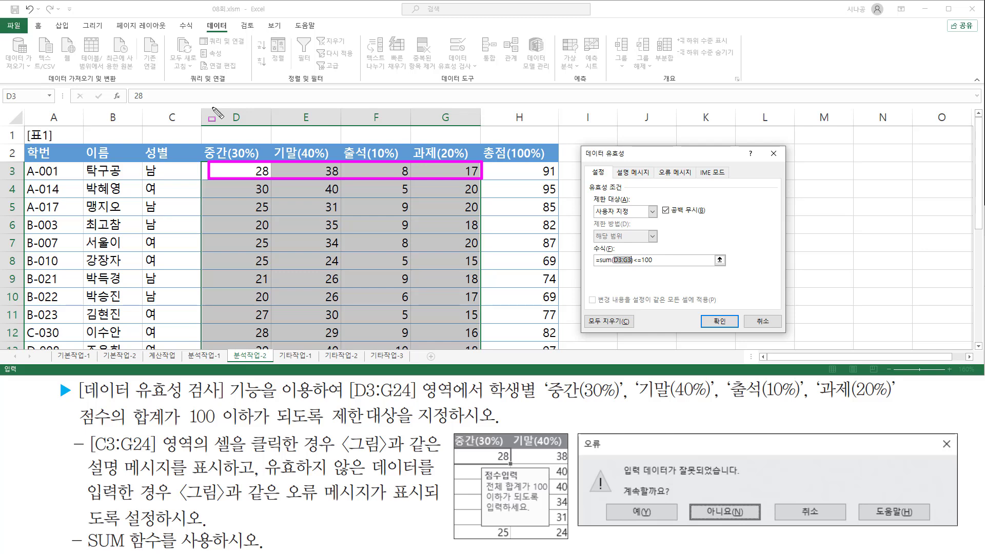
mouse_move(212, 107)
left_mouse_down()
mouse_move(254, 122)
mouse_move(464, 123)
left_mouse_up()
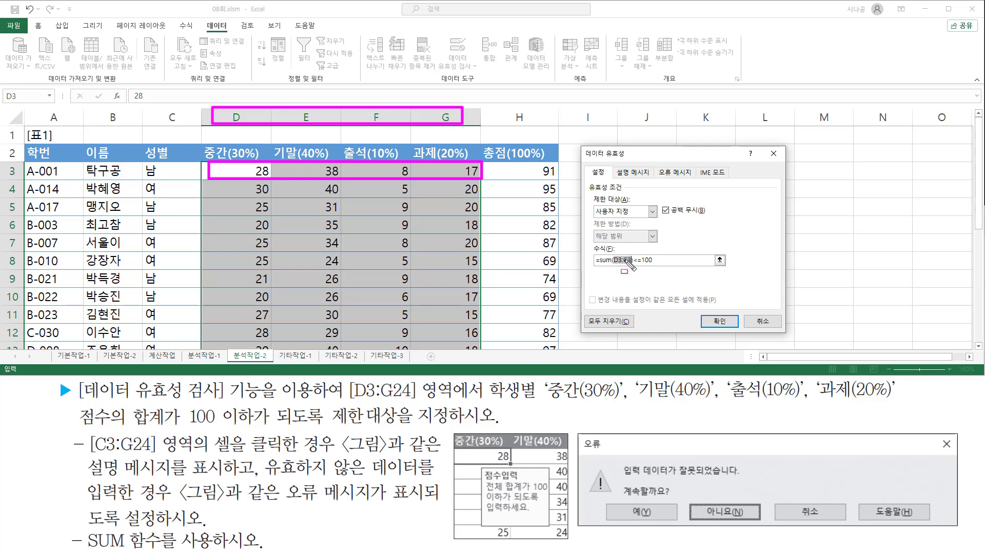
left_click_drag(614, 264, 632, 264)
key("Escape")
left_click(621, 260)
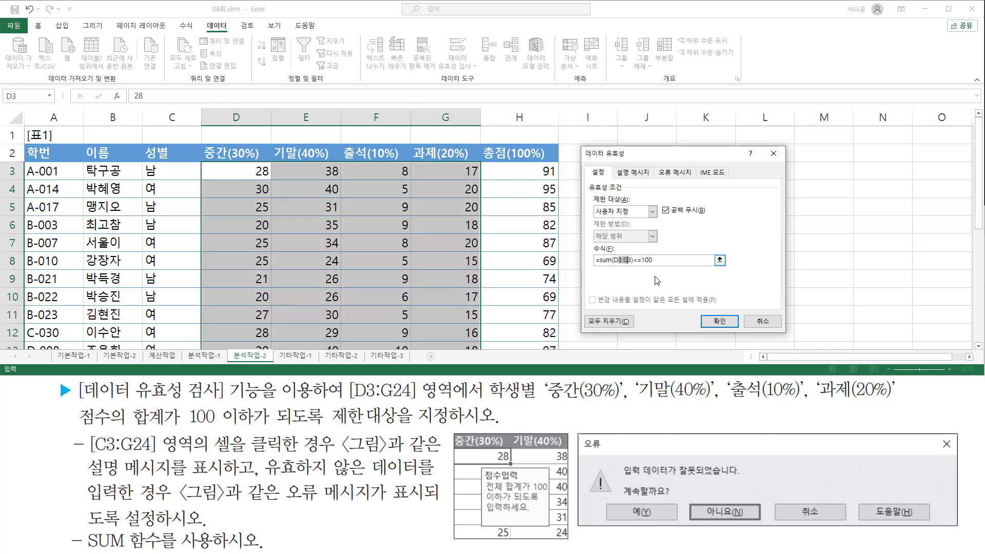
left_click_drag(613, 260, 633, 260)
key("F4")
key("F4")
key("ctrl+2")
left_click_drag(612, 265, 637, 265)
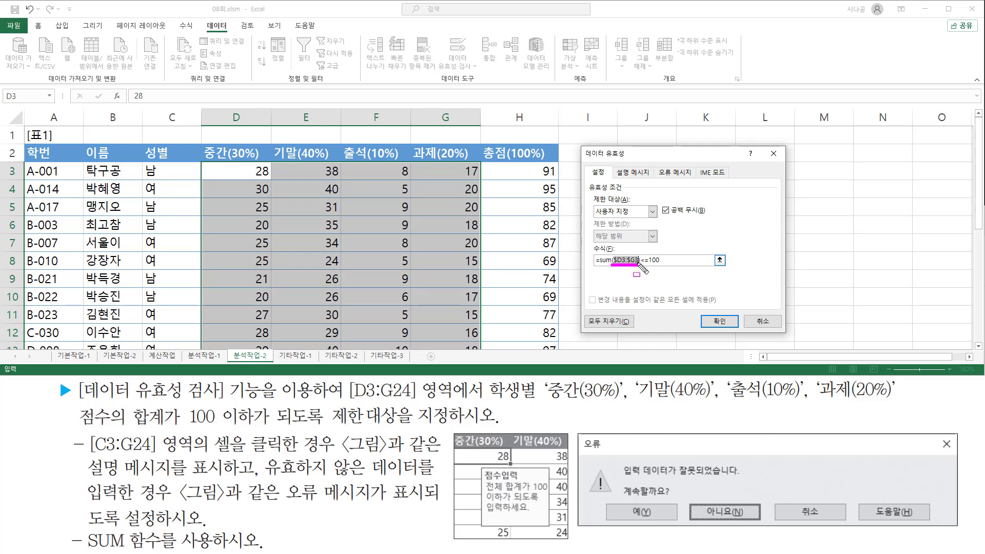
key("Escape")
left_click(669, 262)
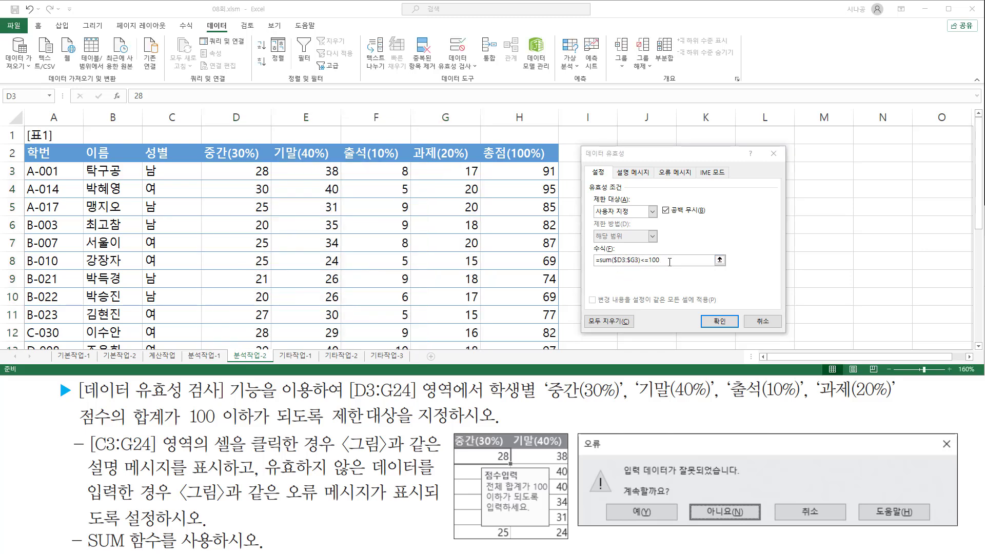
left_click_drag(589, 201, 652, 219)
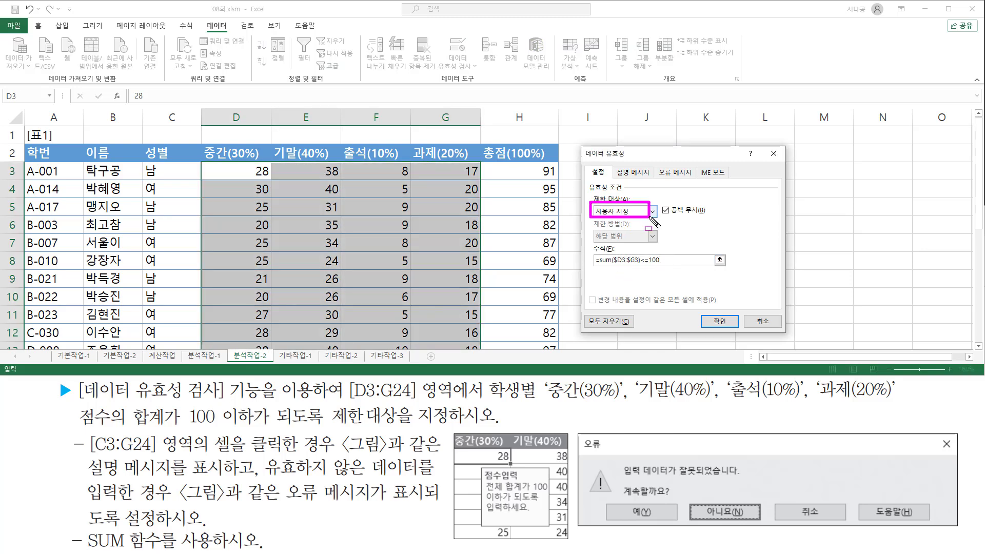
left_click_drag(591, 252, 672, 266)
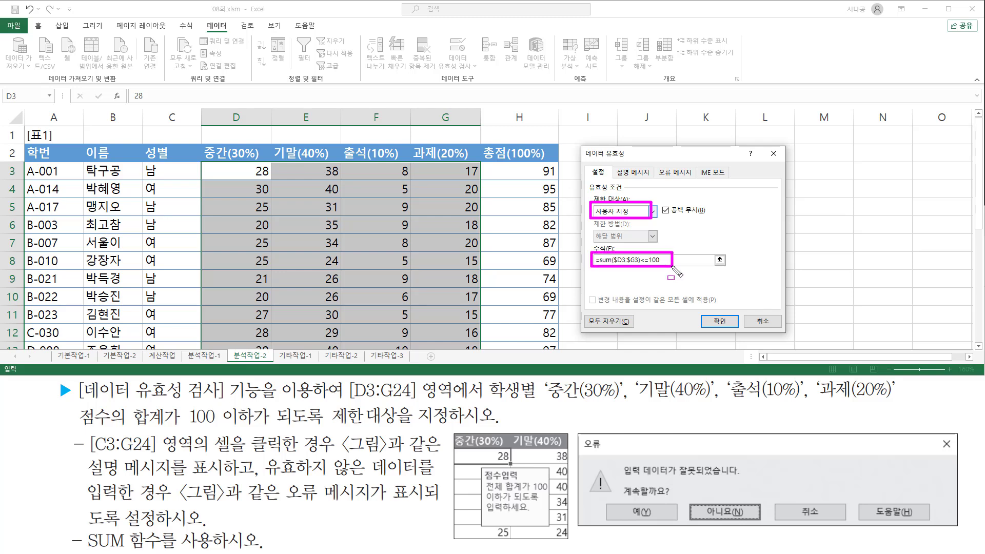
mouse_move(67, 418)
left_mouse_down()
mouse_move(723, 425)
mouse_move(581, 425)
left_mouse_up()
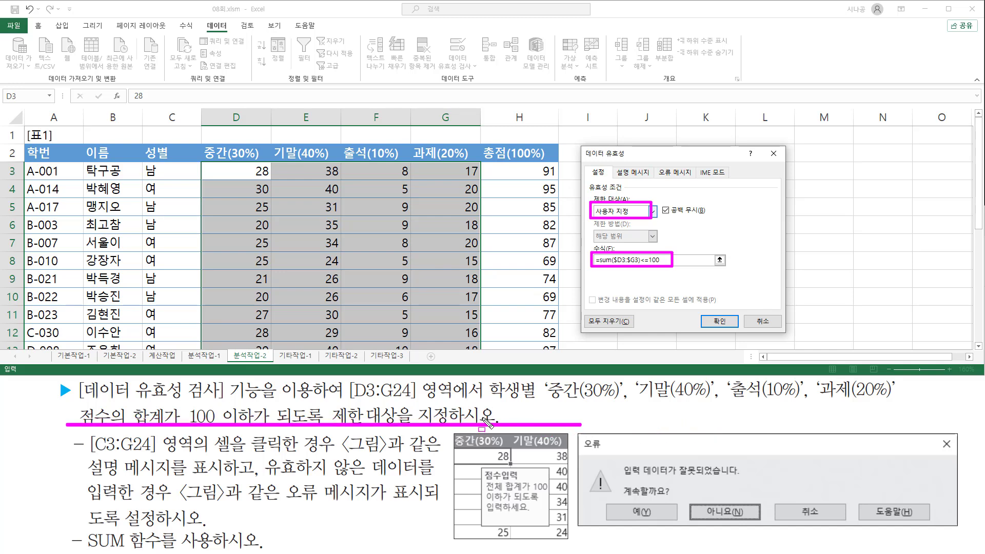
key("Escape")
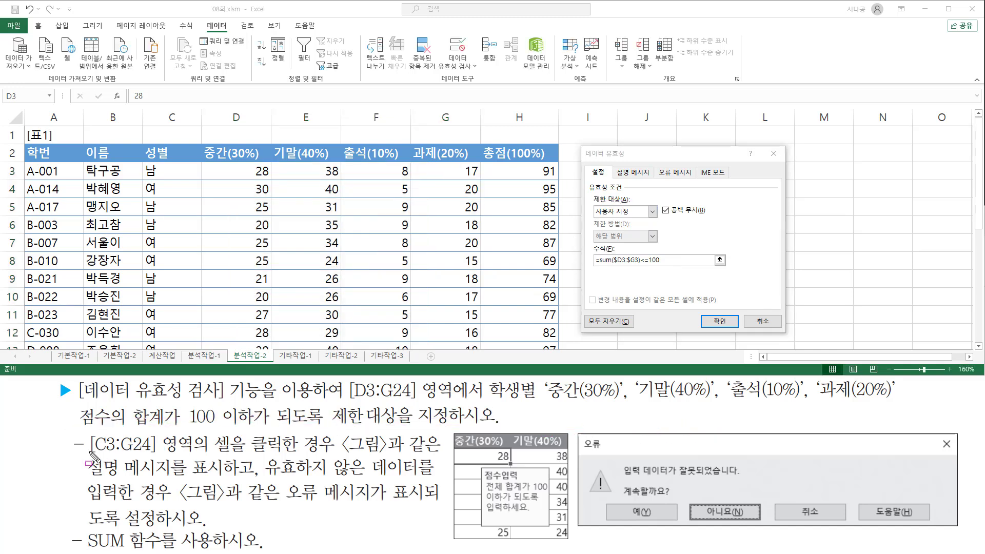
Step: Check the task's explanatory message requirement against its sample picture and open the 설명 메시지 settings of the validation
left_click_drag(89, 454, 338, 455)
left_click_drag(80, 476, 220, 476)
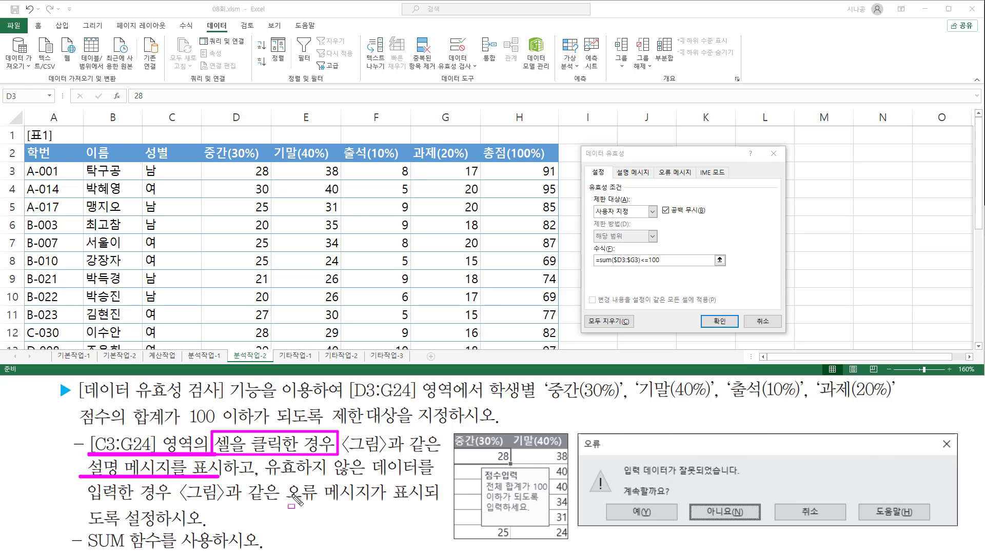
left_click_drag(482, 467, 551, 524)
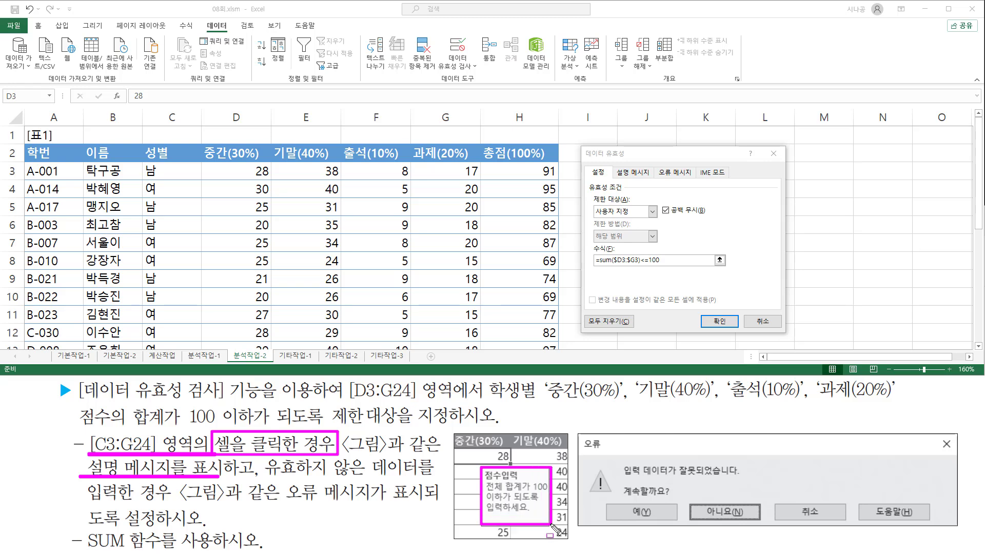
key("e")
mouse_move(614, 163)
left_mouse_down()
mouse_move(627, 177)
mouse_move(652, 179)
left_mouse_up()
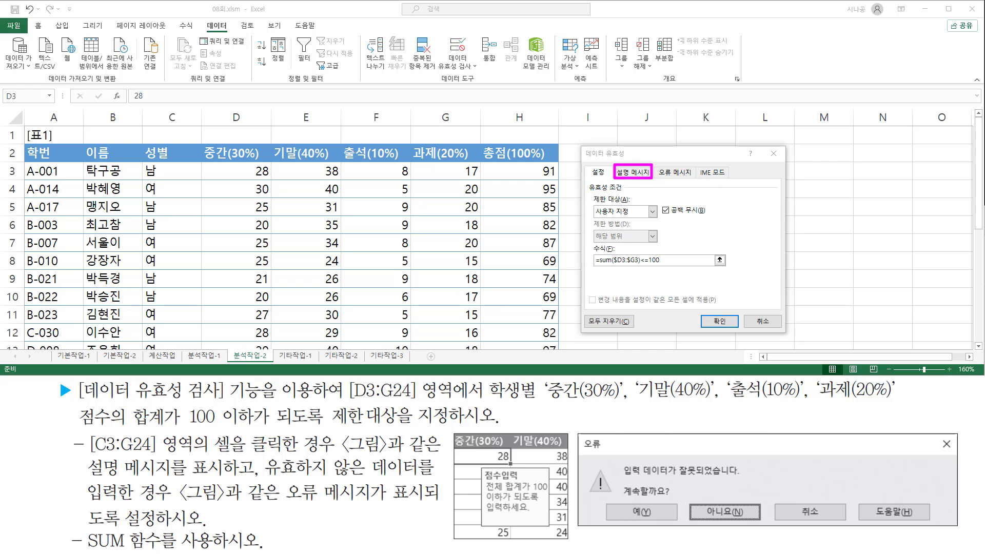
key("Escape")
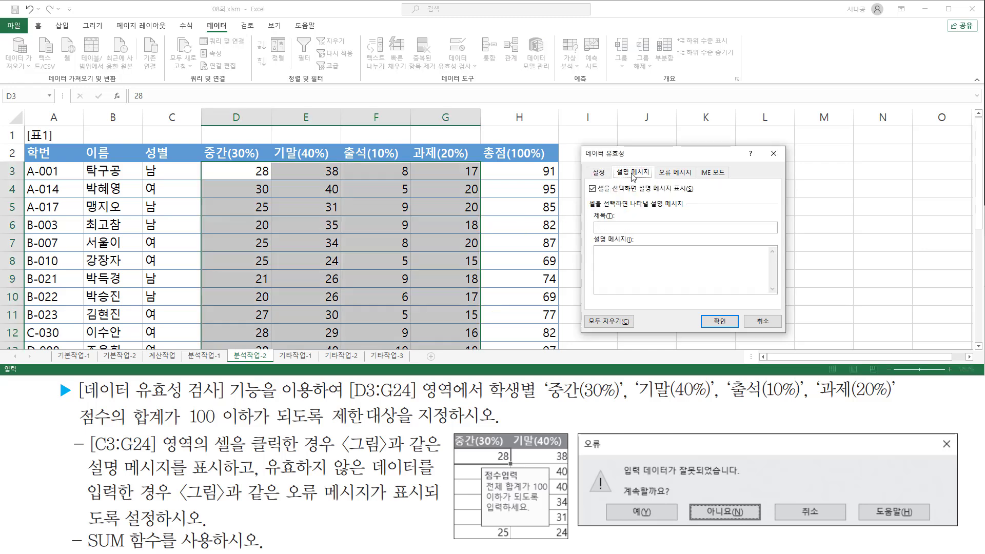
left_click(632, 174)
left_click_drag(597, 194, 695, 195)
left_click(638, 181)
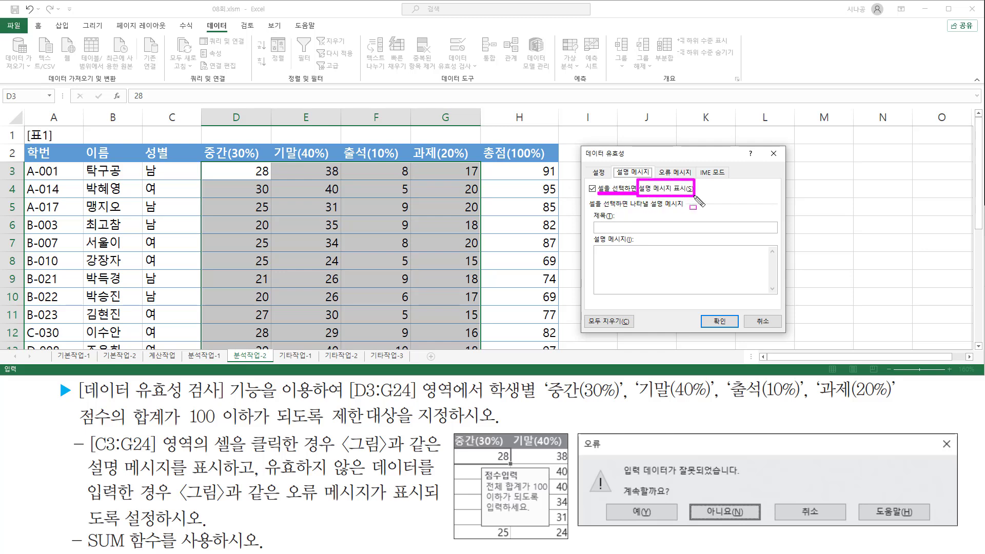
Step: Enter the input message title 점수입력 and the text 전체 합계가 100 이하가 되도록 입력하세요., matching the sample's punctuation
left_click_drag(586, 179, 601, 195)
left_click_drag(595, 230, 647, 230)
mouse_move(596, 248)
left_mouse_down()
mouse_move(596, 266)
mouse_move(715, 294)
mouse_move(704, 293)
left_mouse_up()
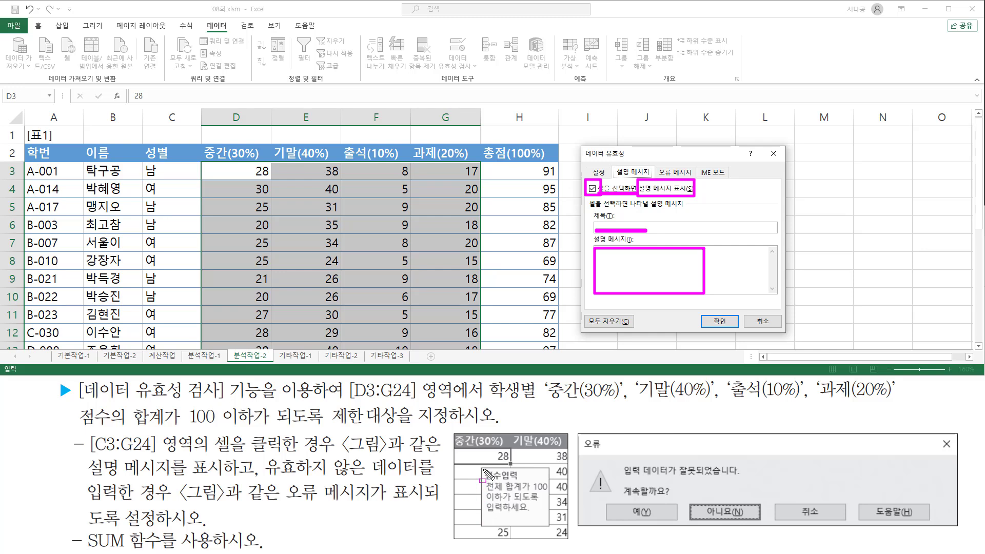
left_click_drag(482, 468, 521, 481)
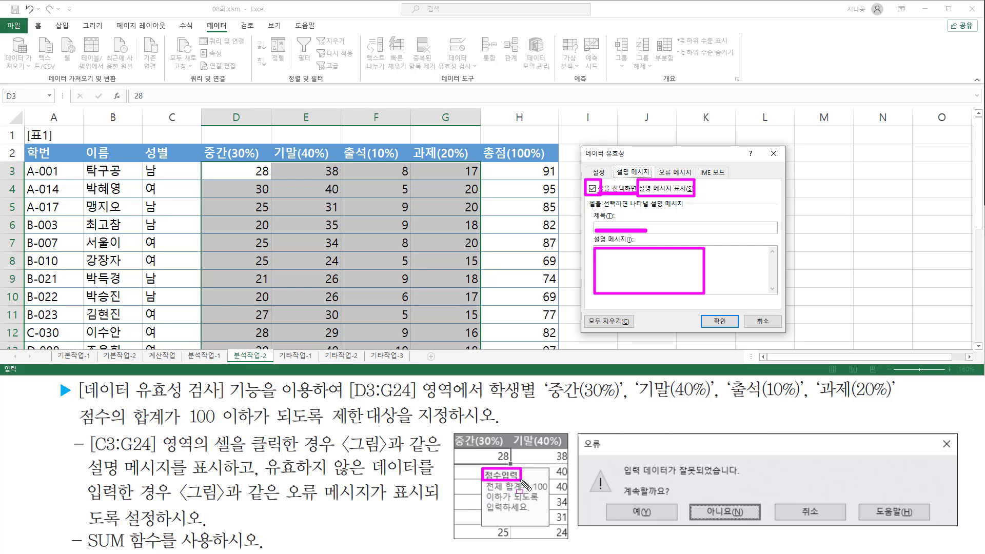
key("Escape")
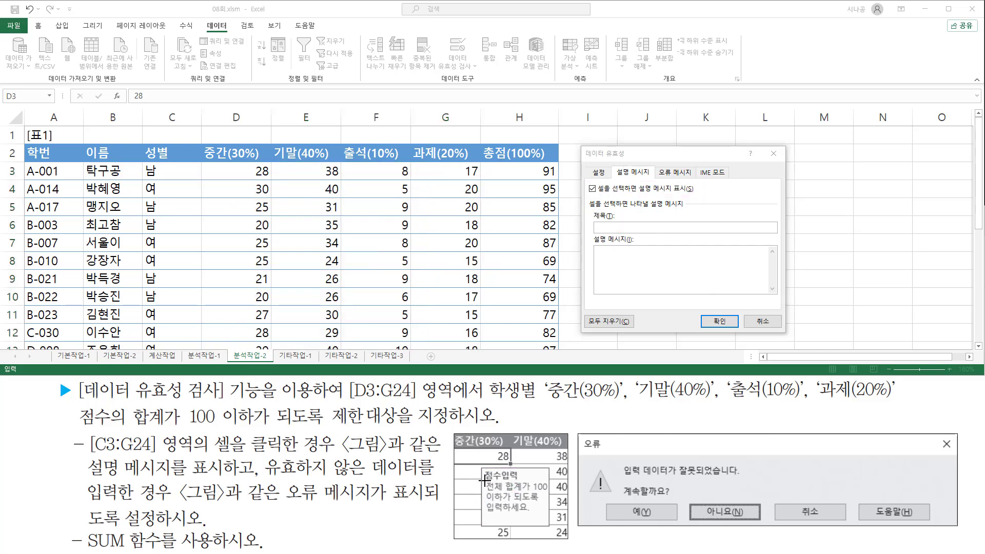
mouse_move(485, 480)
left_mouse_down()
mouse_move(513, 513)
mouse_move(552, 515)
left_mouse_up()
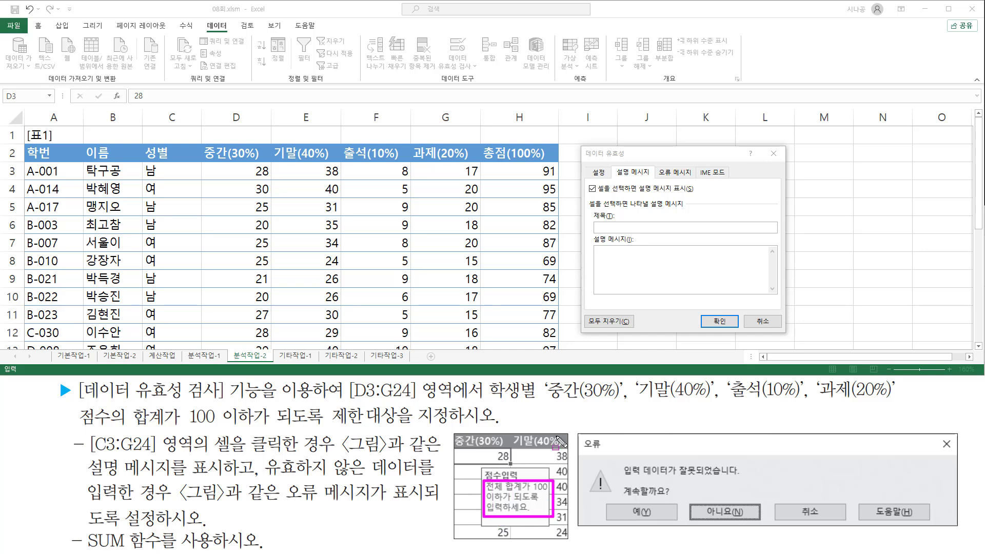
key("Escape")
left_click(629, 228)
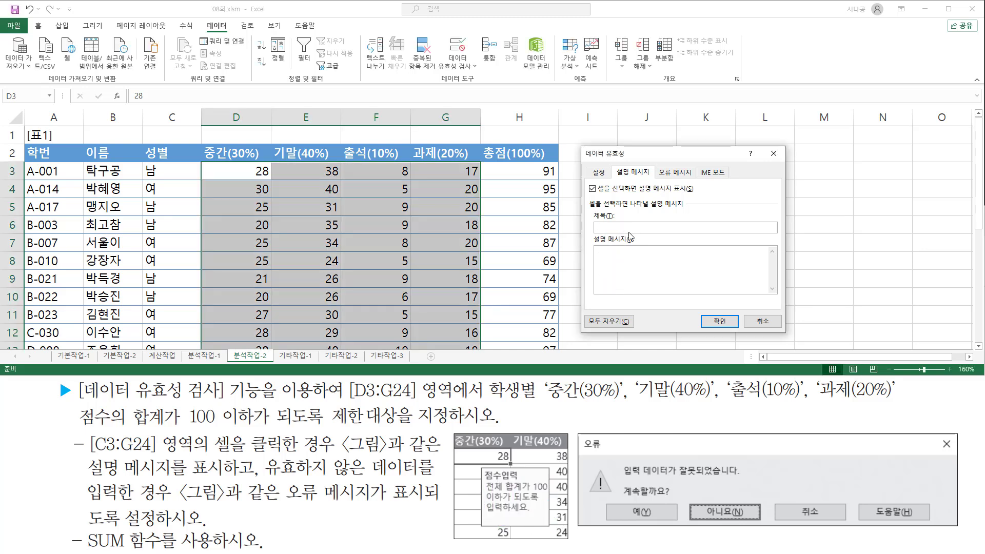
type("wja")
type("kqrPrkehfhr dlqfurtktpdy")
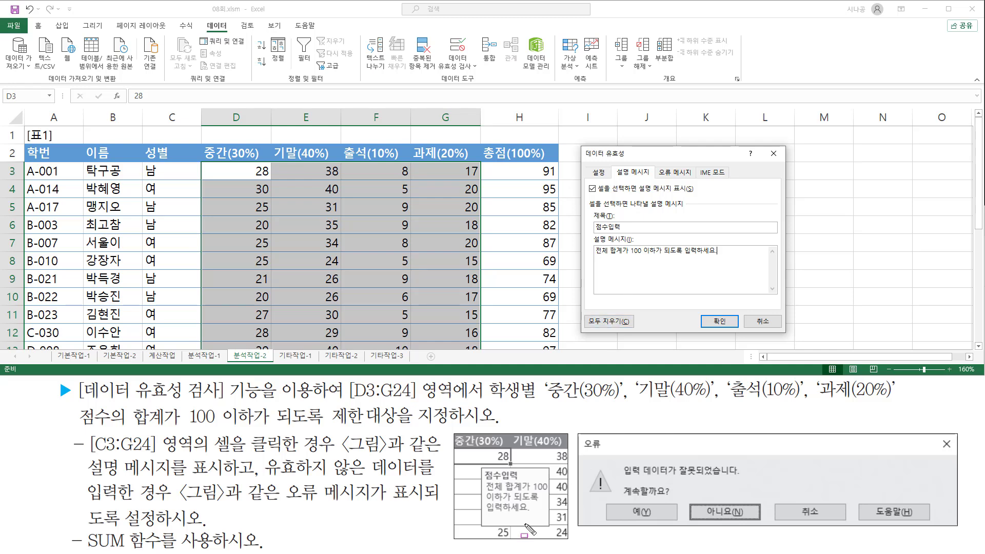
left_click_drag(526, 513, 533, 515)
left_click_drag(714, 255, 721, 255)
left_click_drag(257, 456, 256, 477)
key("Escape")
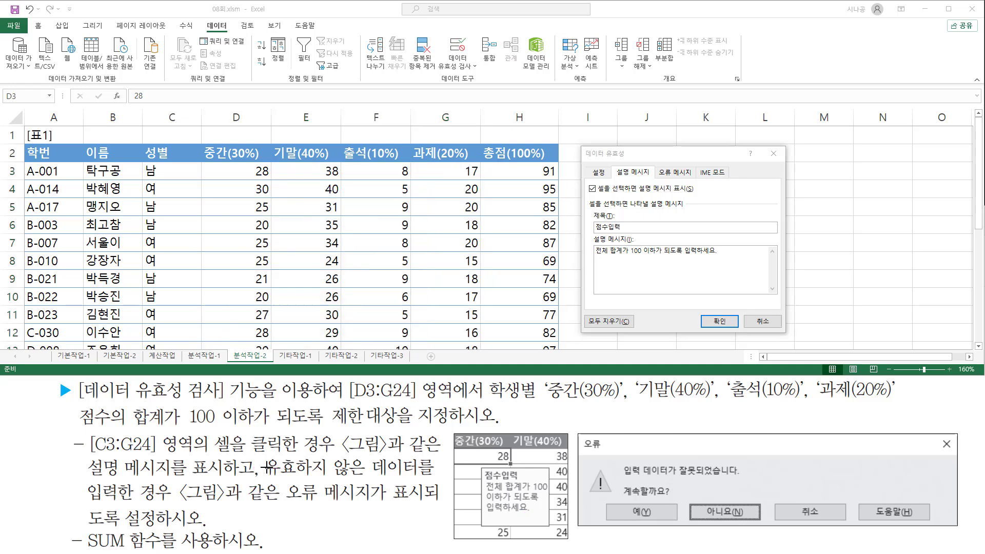
Step: Review the error message requirement for invalid data, and set the validation's error alert title to 오류
left_click_drag(205, 163, 480, 350)
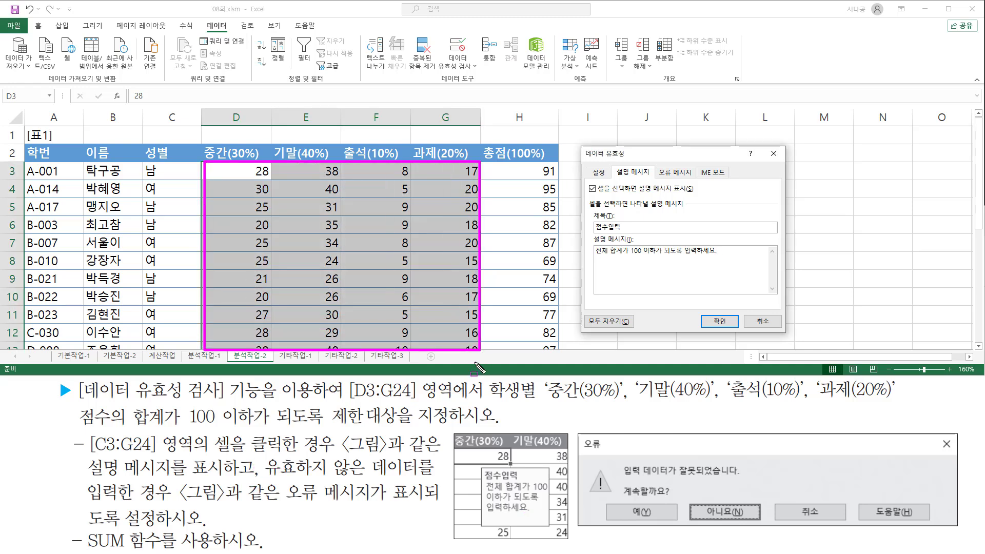
left_click_drag(265, 477, 431, 478)
left_click_drag(83, 505, 164, 505)
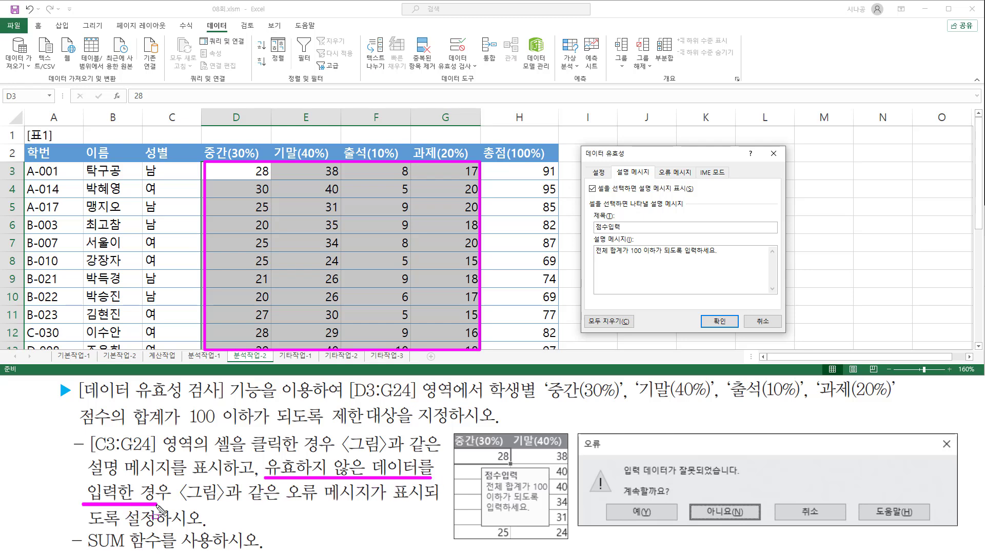
left_click_drag(283, 504, 423, 505)
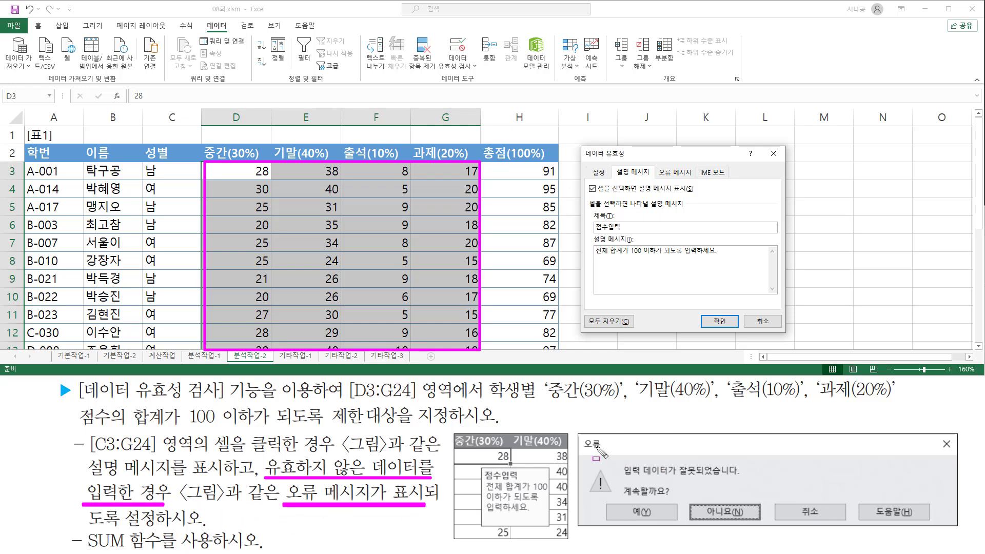
mouse_move(576, 434)
left_mouse_down()
mouse_move(594, 513)
mouse_move(958, 526)
left_mouse_up()
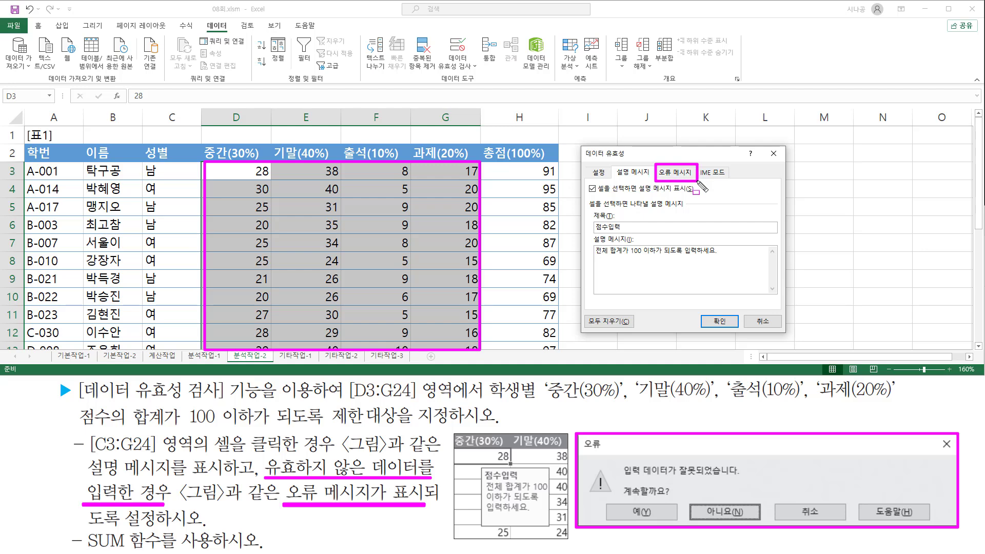
left_click(676, 174)
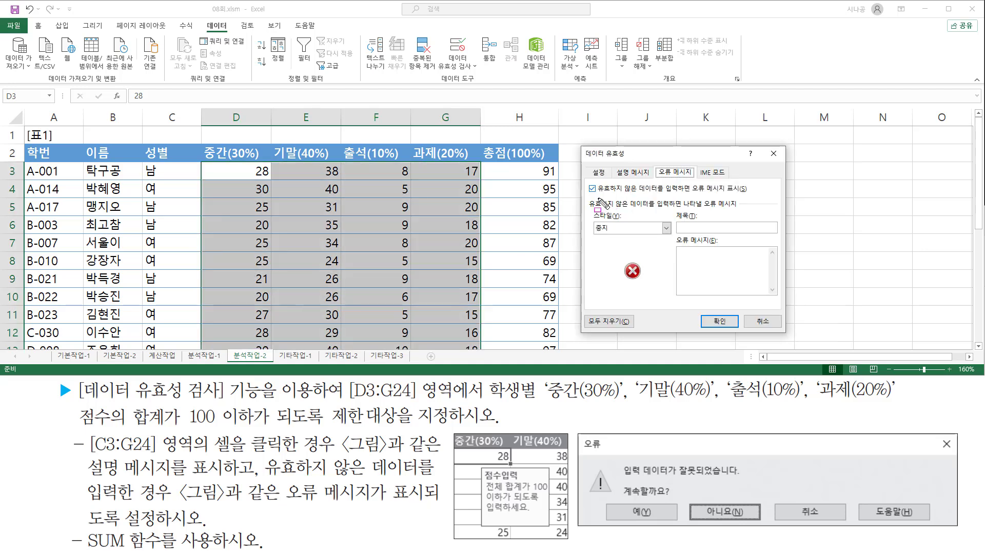
left_click_drag(599, 197, 753, 196)
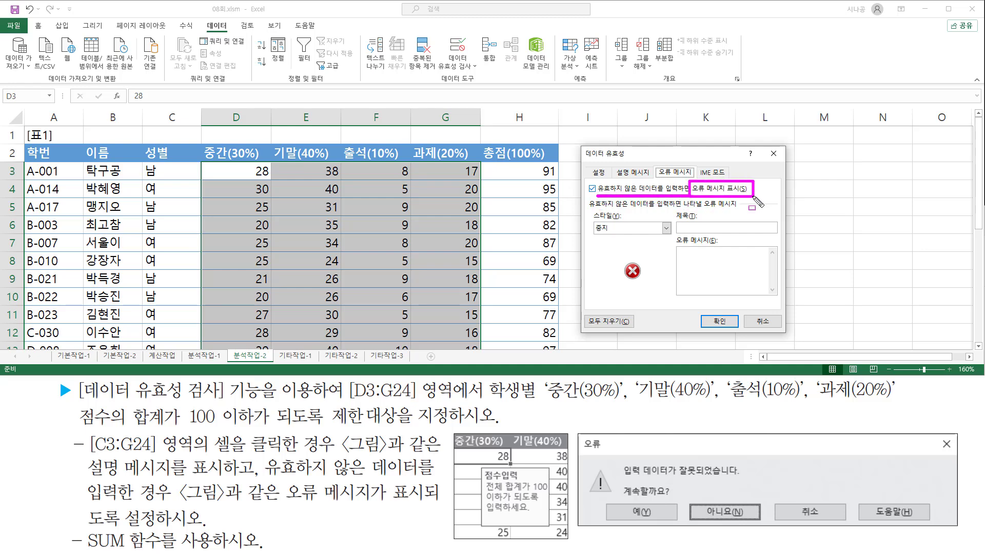
mouse_move(598, 180)
left_mouse_down()
mouse_move(583, 191)
mouse_move(603, 198)
left_mouse_up()
left_click_drag(580, 436, 612, 452)
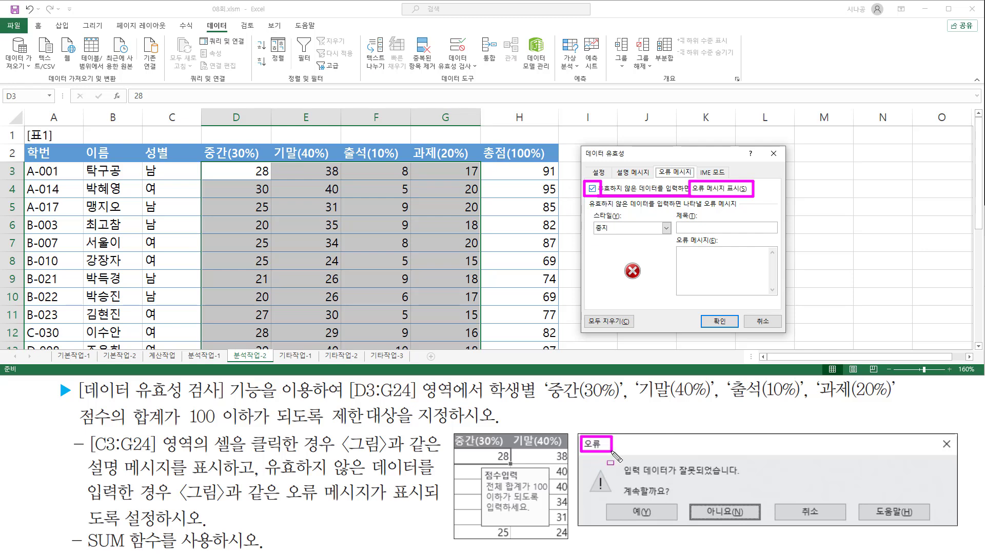
key("Escape")
left_click(706, 226)
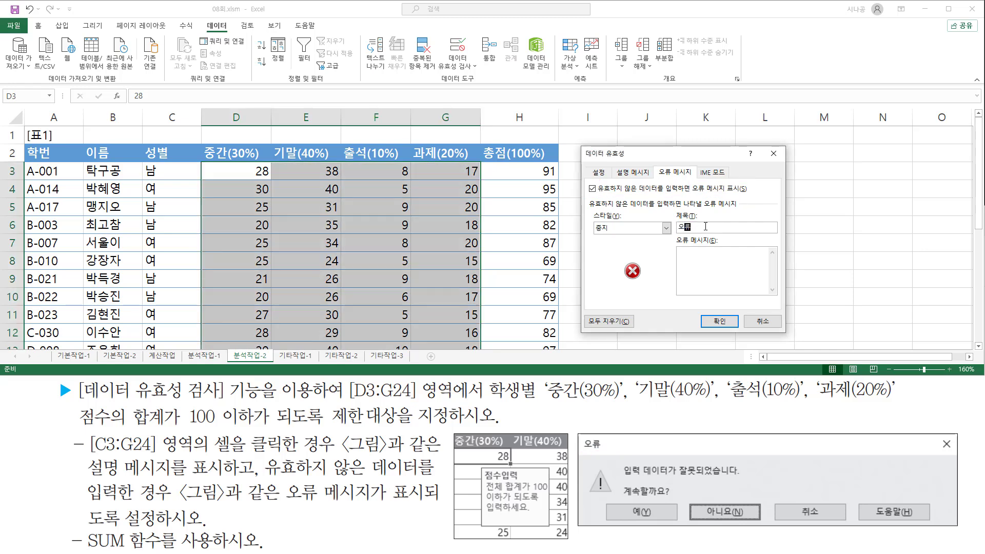
Step: Set the error alert style to 경고, comparing its icon with the one in the sample error dialog
left_click_drag(677, 233, 699, 234)
left_click_drag(585, 448, 605, 449)
left_click_drag(617, 257, 645, 283)
left_click_drag(586, 465, 618, 496)
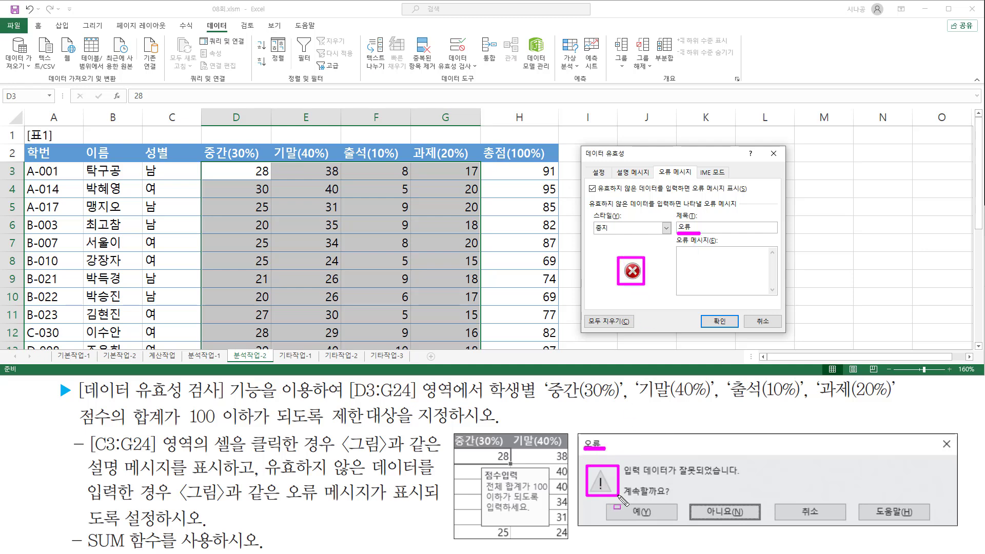
key("Escape")
left_click(616, 231)
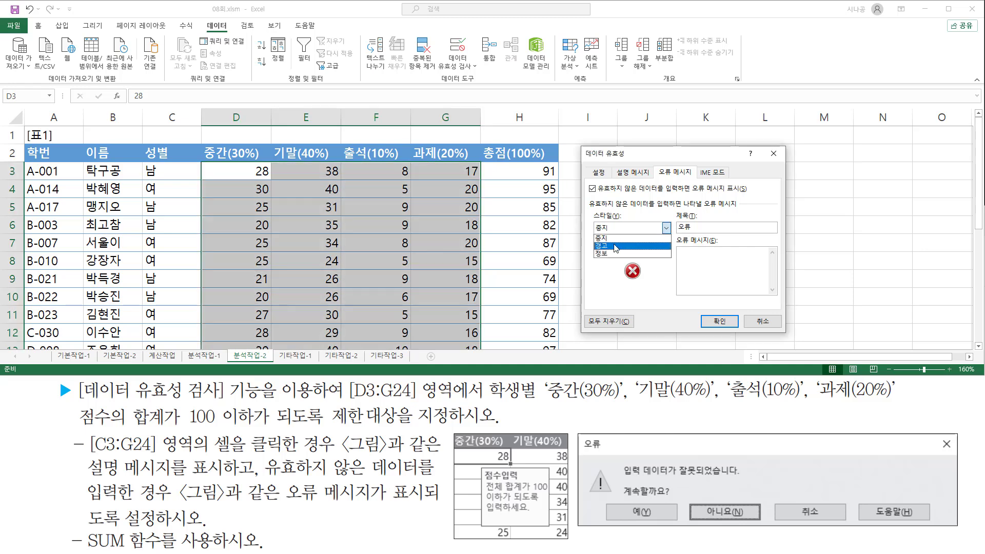
left_click(616, 247)
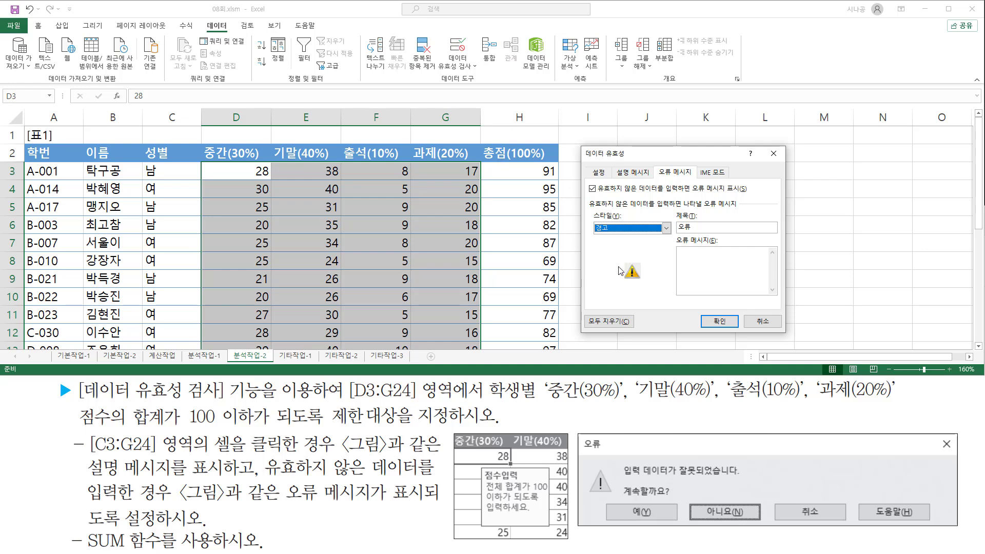
left_click_drag(620, 258, 647, 287)
left_click_drag(583, 466, 612, 496)
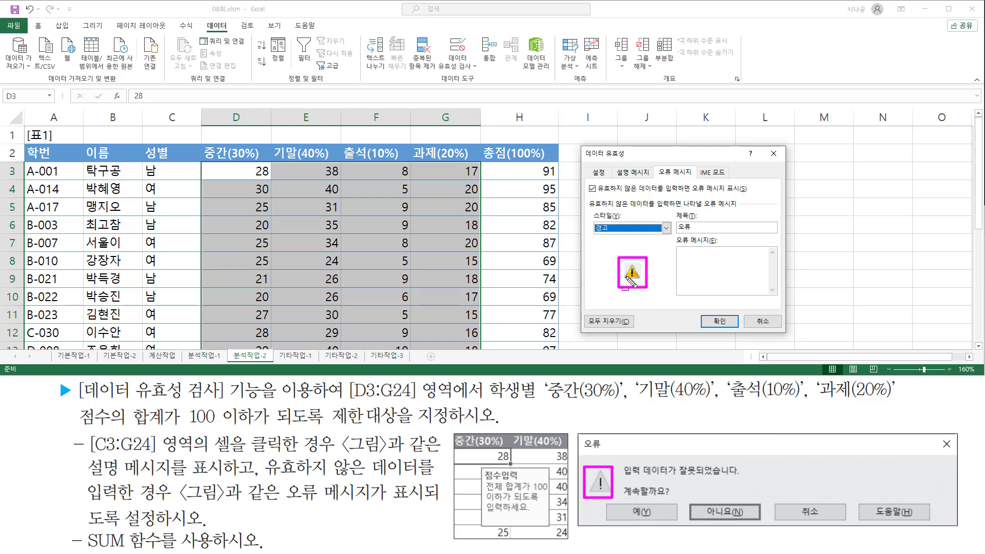
Step: Enter the error message 입력 데이터가 잘못되었습니다. as in the sample, and apply the validation to D3:G24
key("Escape")
left_click(685, 267)
key("ctrl+2")
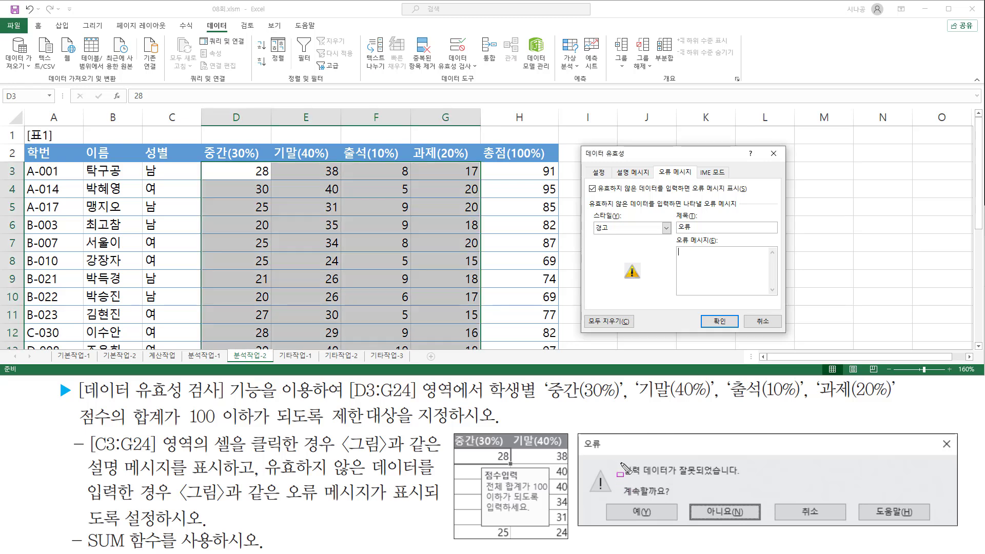
left_click_drag(621, 461, 752, 481)
key("Escape")
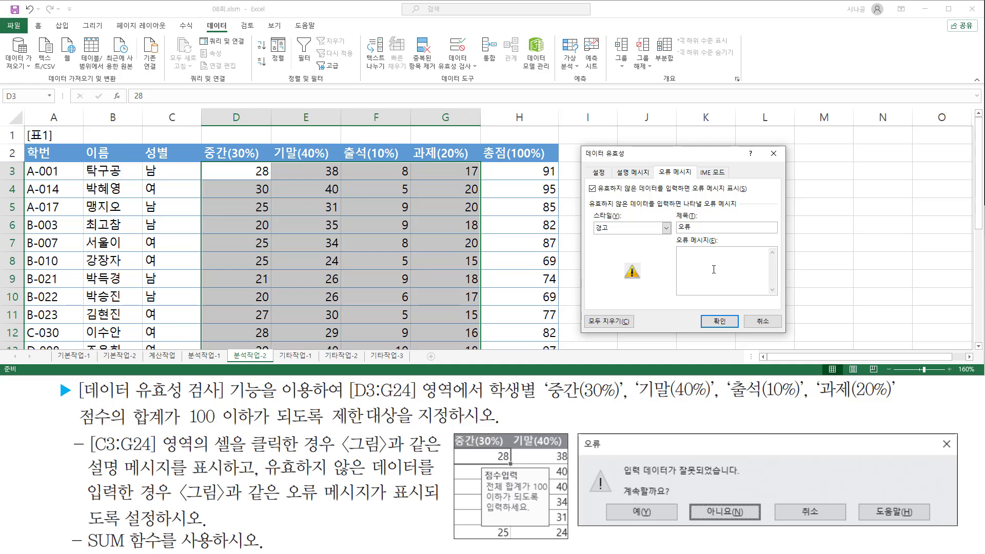
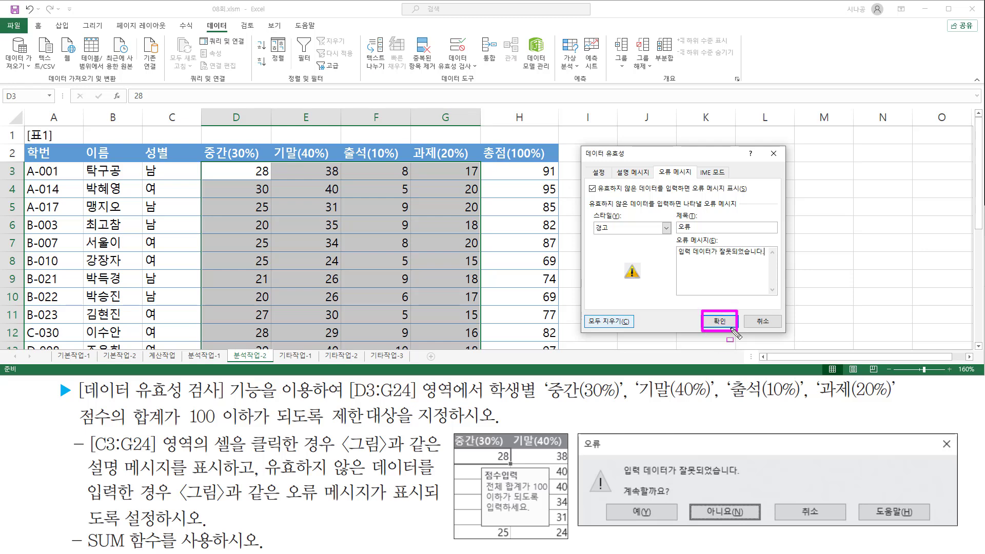
left_click(719, 321)
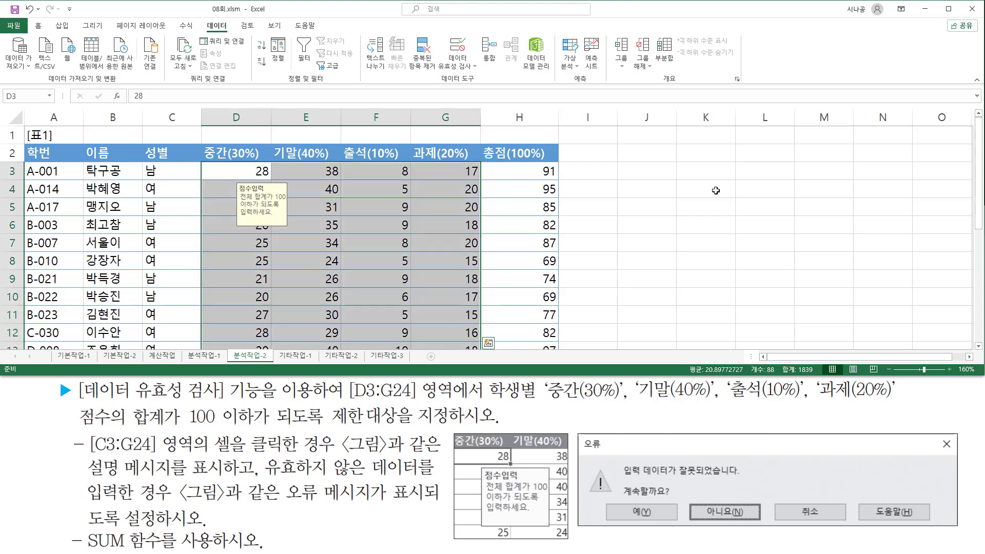
Step: Select blank cells and a score cell within D3:G24 to compare the input message with the sample picture
left_click(717, 190)
left_click(742, 222)
left_click(716, 259)
left_click(642, 232)
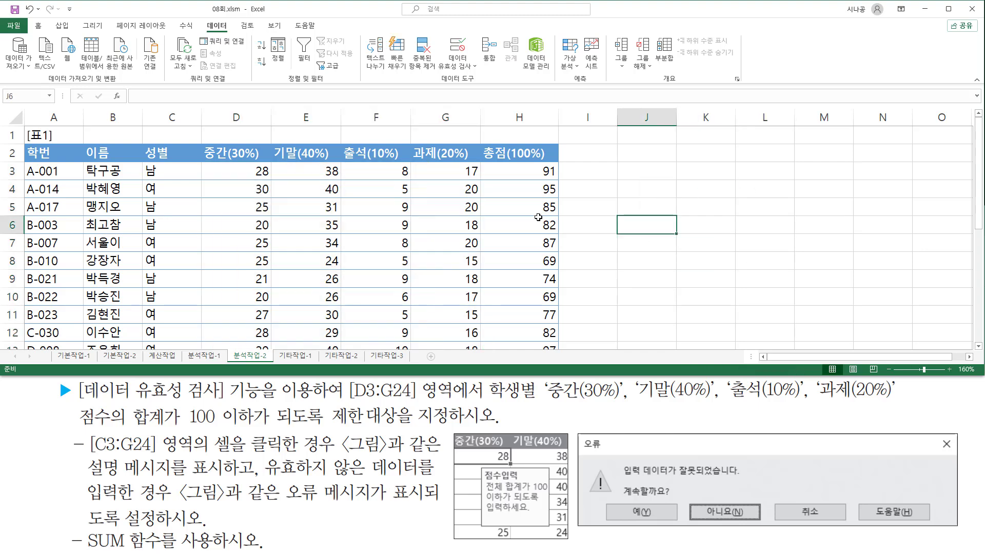
mouse_move(203, 163)
left_mouse_down()
mouse_move(460, 302)
mouse_move(485, 353)
mouse_move(480, 341)
left_mouse_up()
left_click(387, 251)
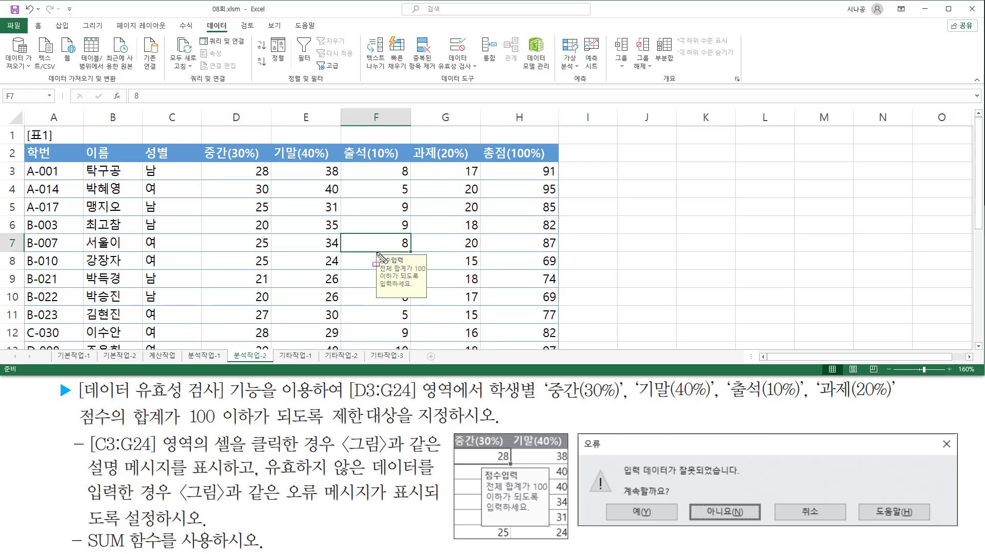
mouse_move(376, 253)
left_mouse_down()
mouse_move(402, 292)
mouse_move(436, 310)
mouse_move(430, 300)
left_mouse_up()
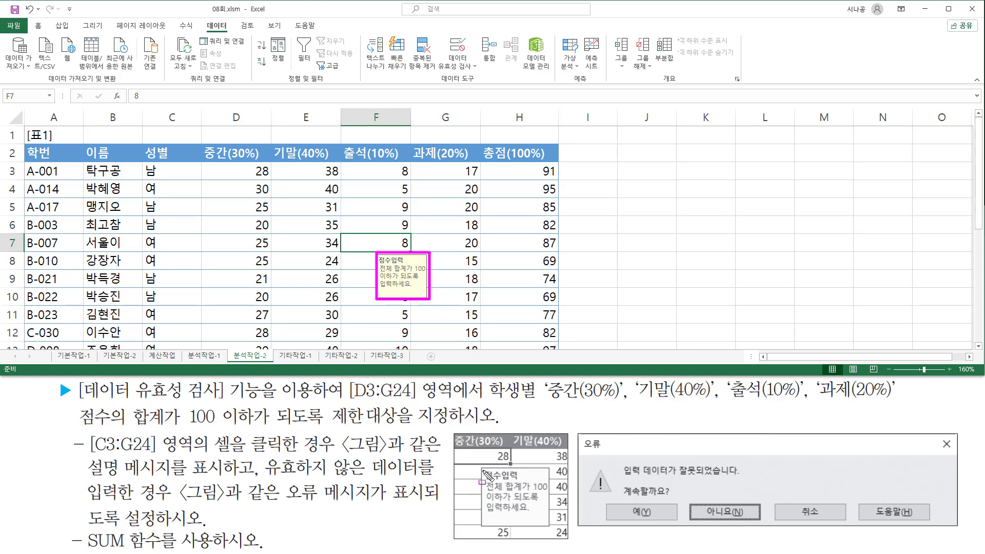
mouse_move(482, 466)
left_mouse_down()
mouse_move(499, 502)
mouse_move(549, 528)
left_mouse_up()
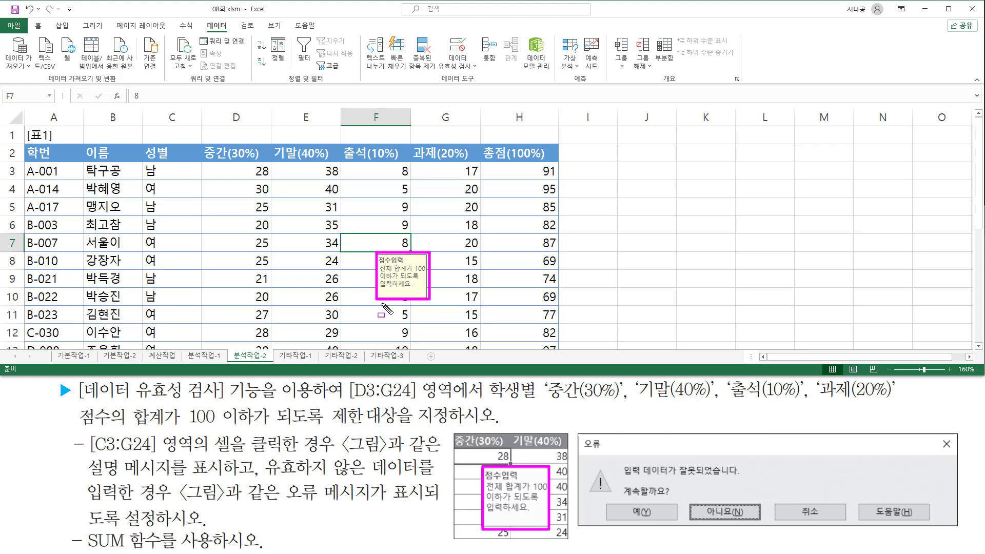
mouse_move(577, 432)
left_mouse_down()
mouse_move(785, 513)
mouse_move(975, 531)
mouse_move(961, 530)
left_mouse_up()
key("Escape")
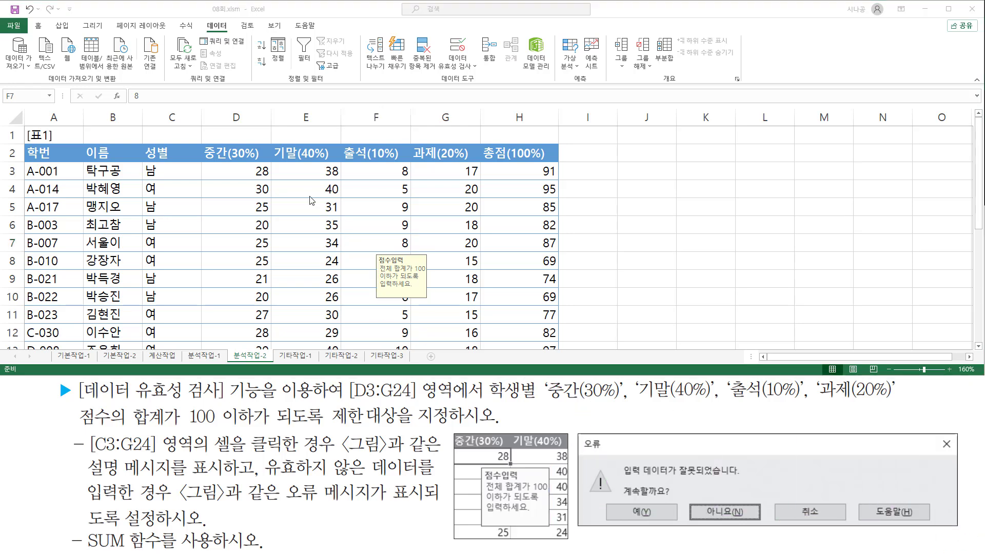
Step: Test the validation by entering 100 as the 중간(30%) score in D3
left_click(259, 173)
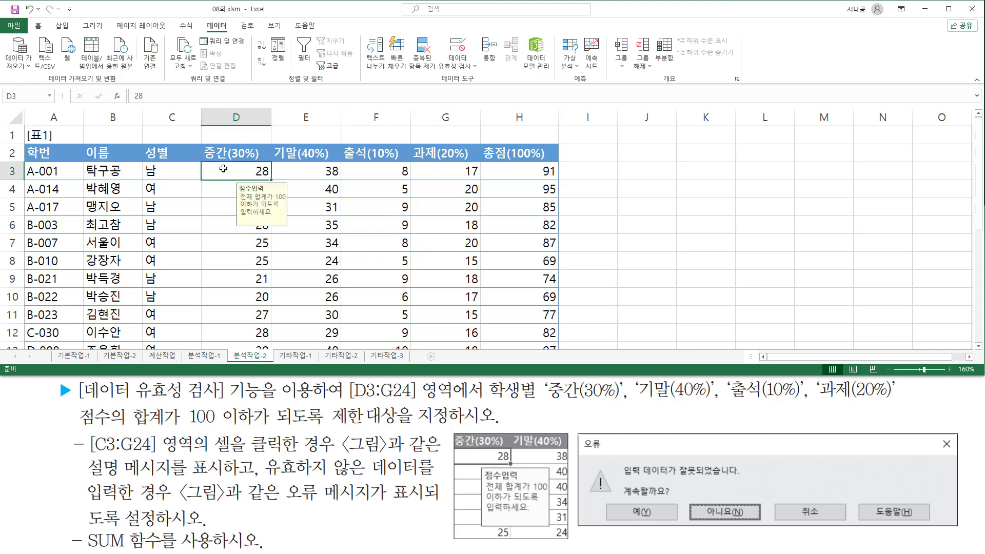
mouse_move(223, 164)
left_mouse_down()
mouse_move(237, 179)
mouse_move(275, 180)
left_mouse_up()
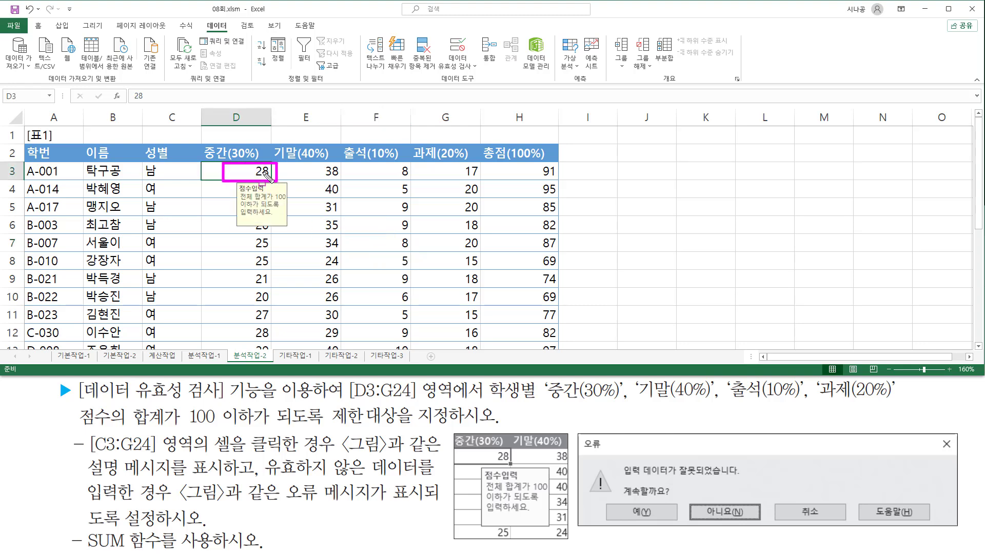
key("Escape")
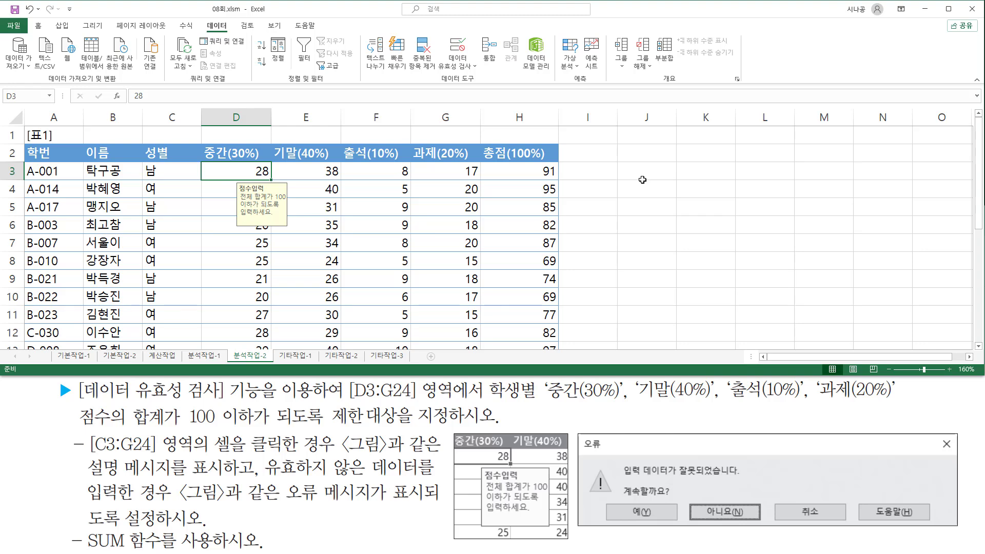
type("100")
key("Return")
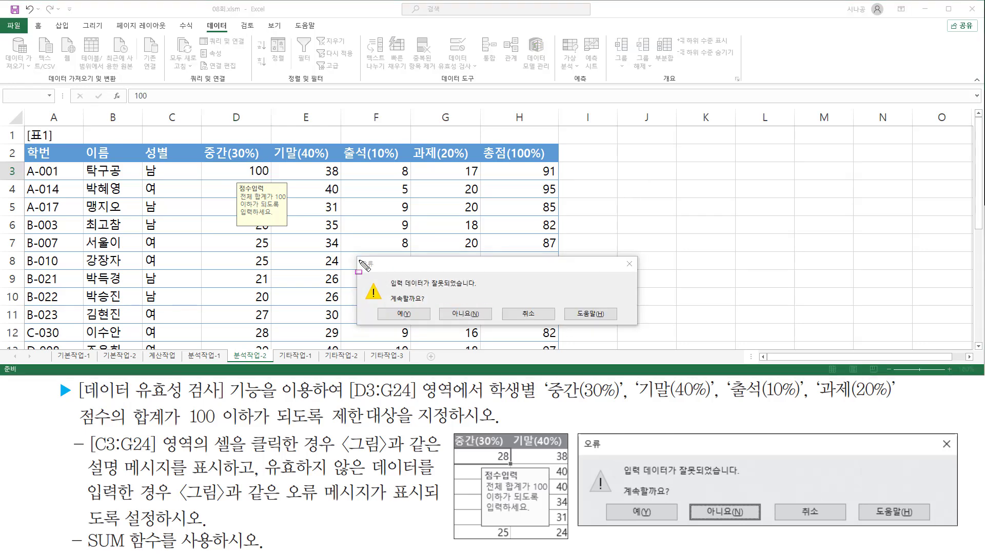
Step: Compare the error alert's title, warning icon, message and response options with the sample error dialog
mouse_move(356, 255)
left_mouse_down()
mouse_move(389, 332)
mouse_move(640, 327)
left_mouse_up()
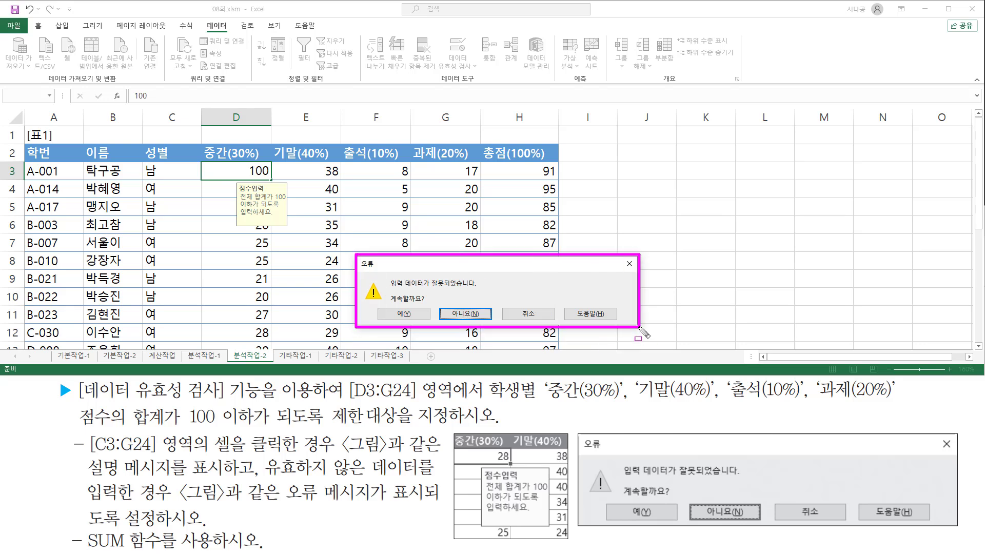
left_click_drag(359, 268, 378, 269)
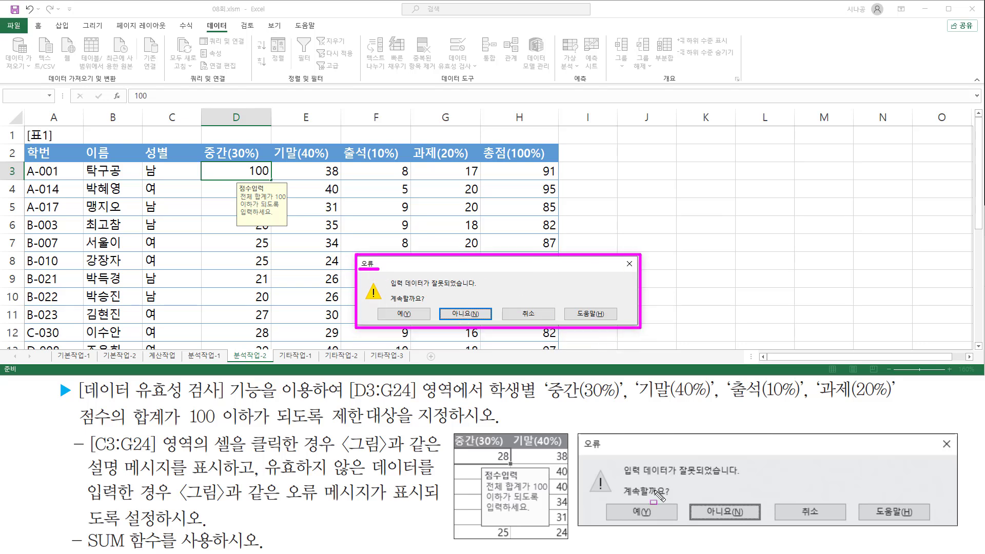
left_click_drag(580, 450, 610, 449)
left_click_drag(362, 277, 383, 303)
left_click_drag(590, 464, 615, 499)
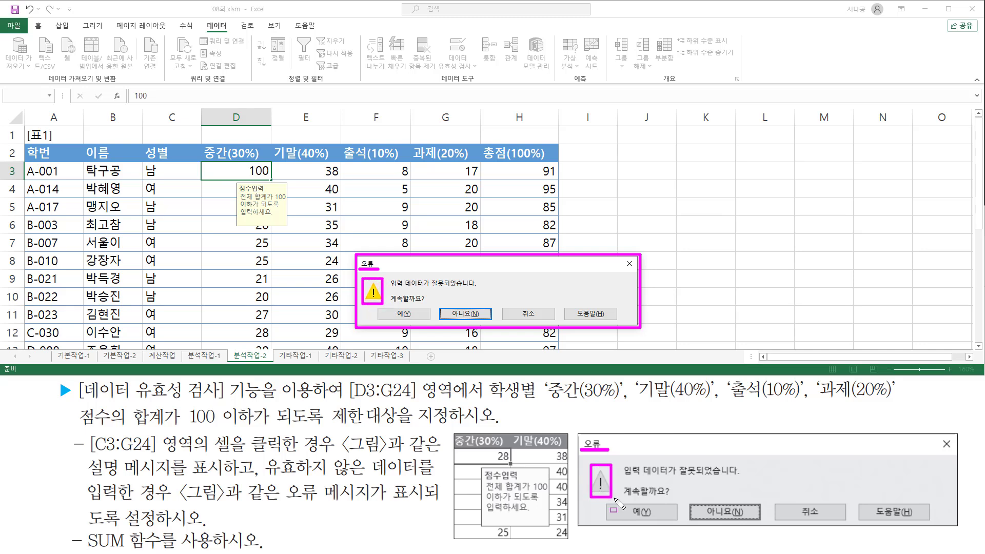
key("e")
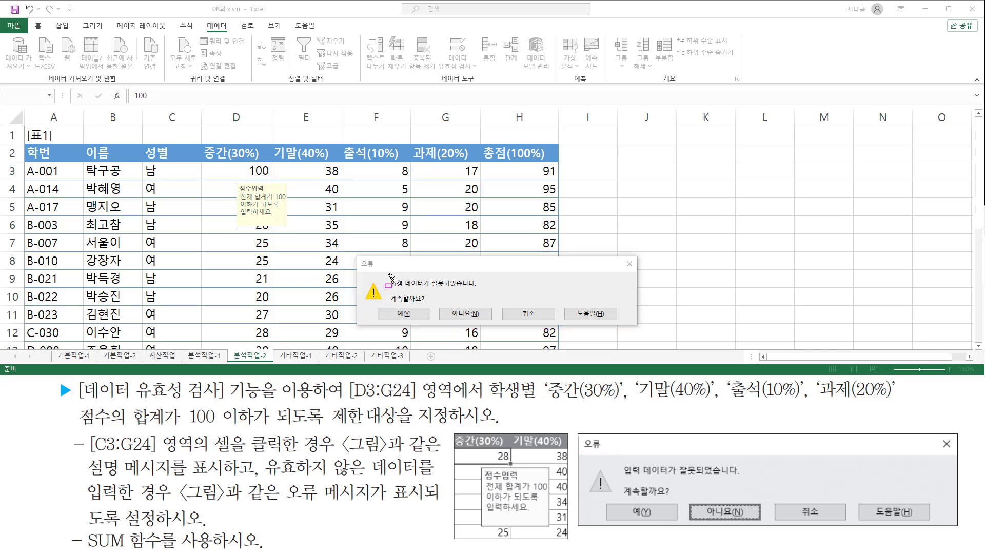
mouse_move(388, 274)
left_mouse_down()
mouse_move(449, 303)
mouse_move(484, 292)
left_mouse_up()
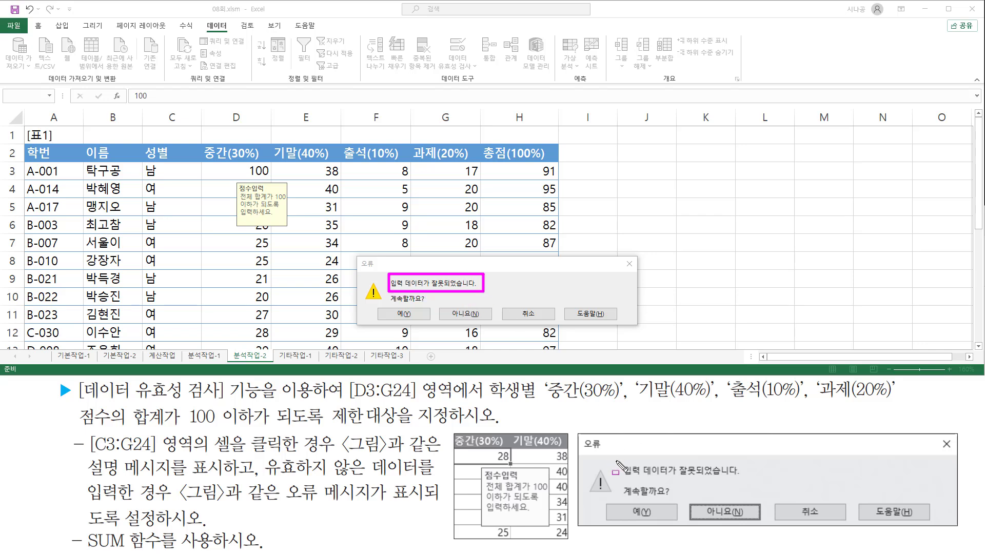
left_click_drag(616, 459, 747, 479)
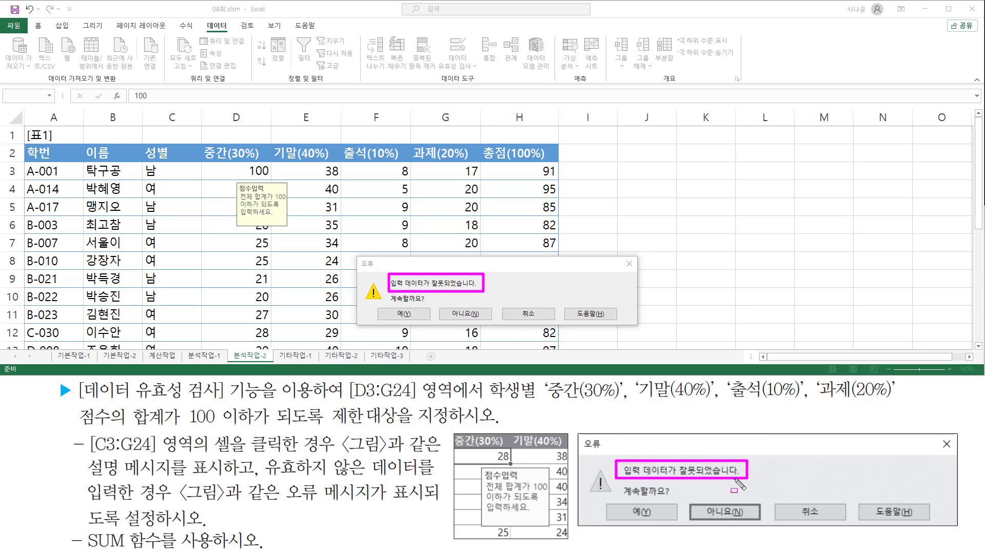
left_click_drag(605, 501, 923, 525)
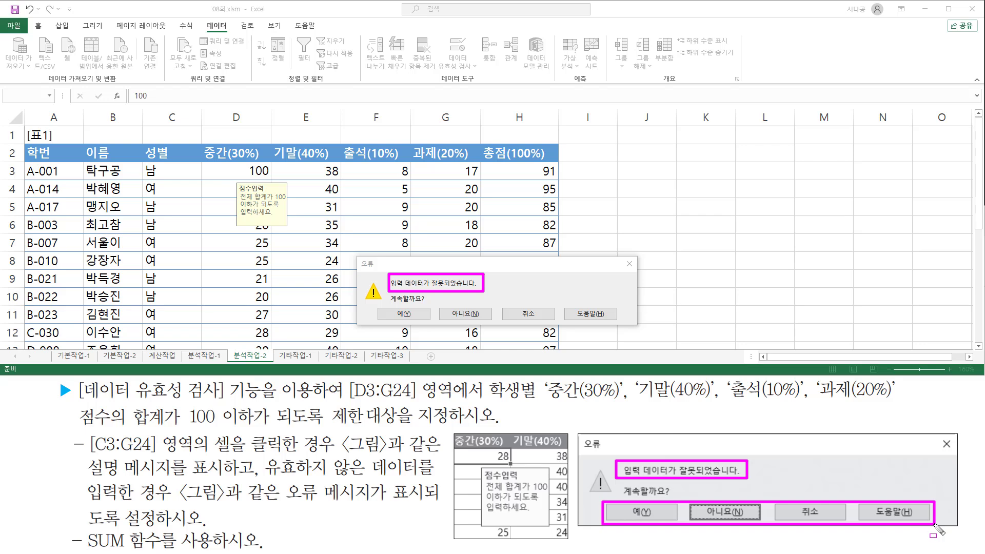
left_click_drag(370, 306, 620, 323)
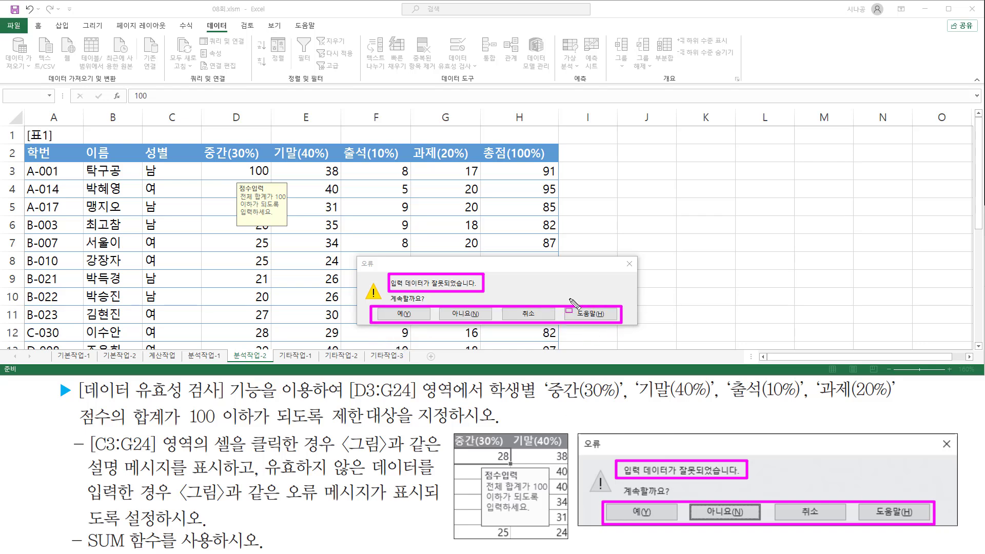
key("Escape")
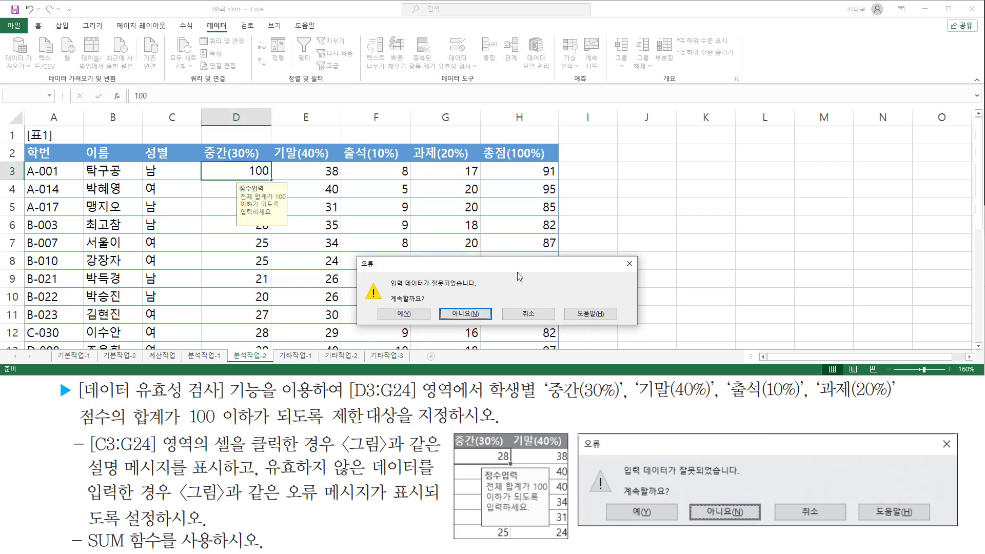
Step: Dismiss the error alert to cancel the test entry in D3, and select blank cell J4 outside the table
left_click_drag(622, 253, 642, 276)
key("Escape")
left_click(633, 266)
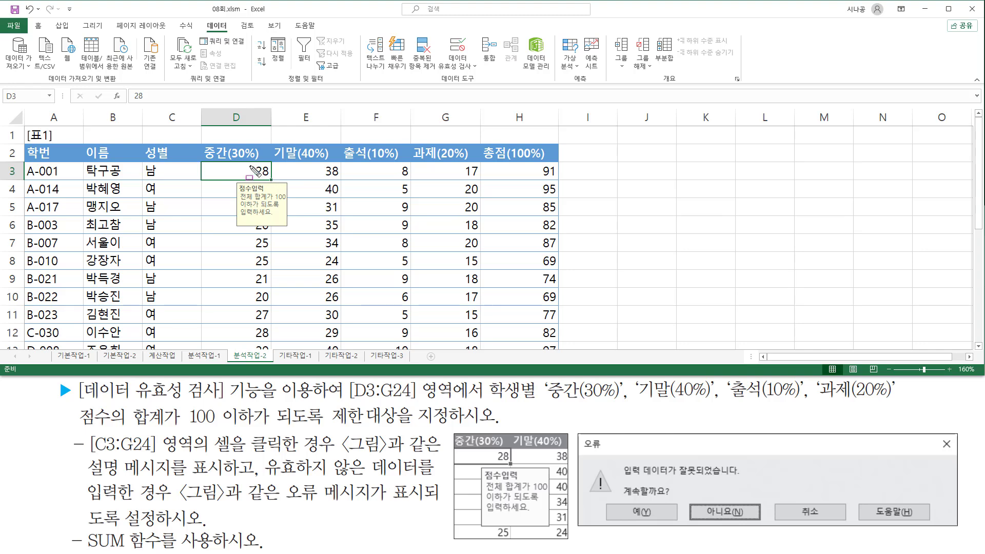
left_click_drag(249, 162, 277, 180)
key("Escape")
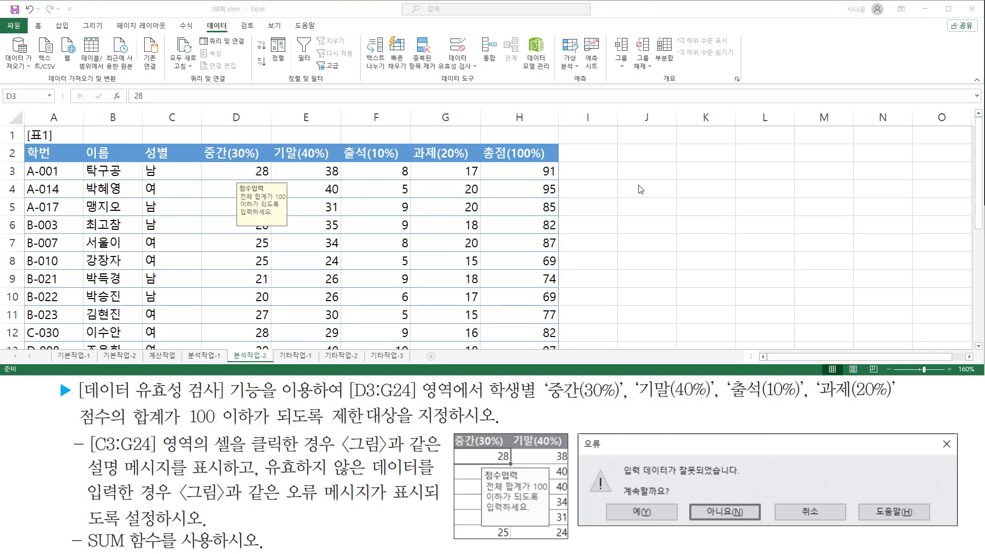
left_click(637, 190)
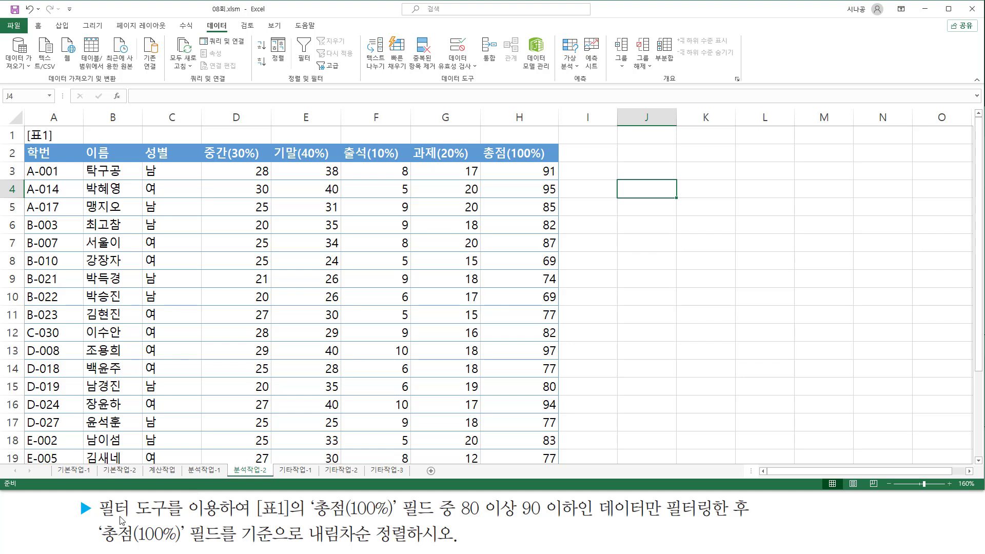
Step: Review the filter task's field, 80 to 90 range and descending sort requirement, locating the 총점(100%) column in [표1]
mouse_move(94, 496)
left_mouse_down()
mouse_move(170, 522)
mouse_move(228, 522)
left_mouse_up()
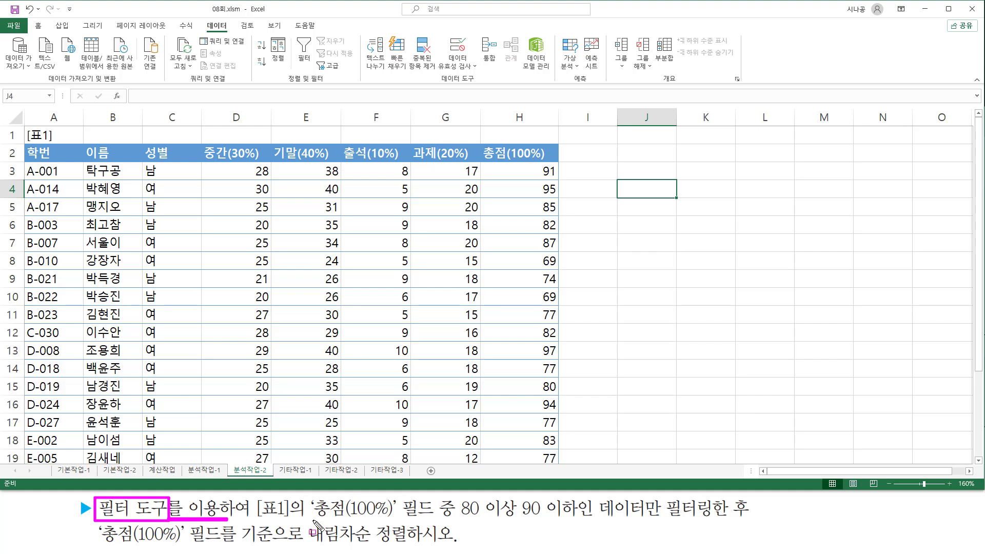
left_click_drag(312, 521, 395, 502)
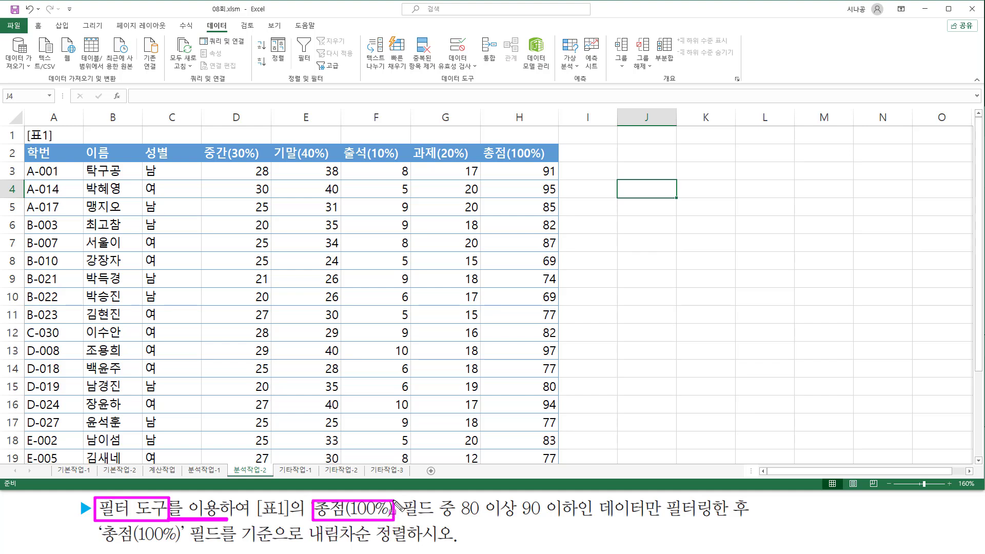
mouse_move(483, 160)
left_mouse_down()
mouse_move(508, 145)
mouse_move(554, 163)
left_mouse_up()
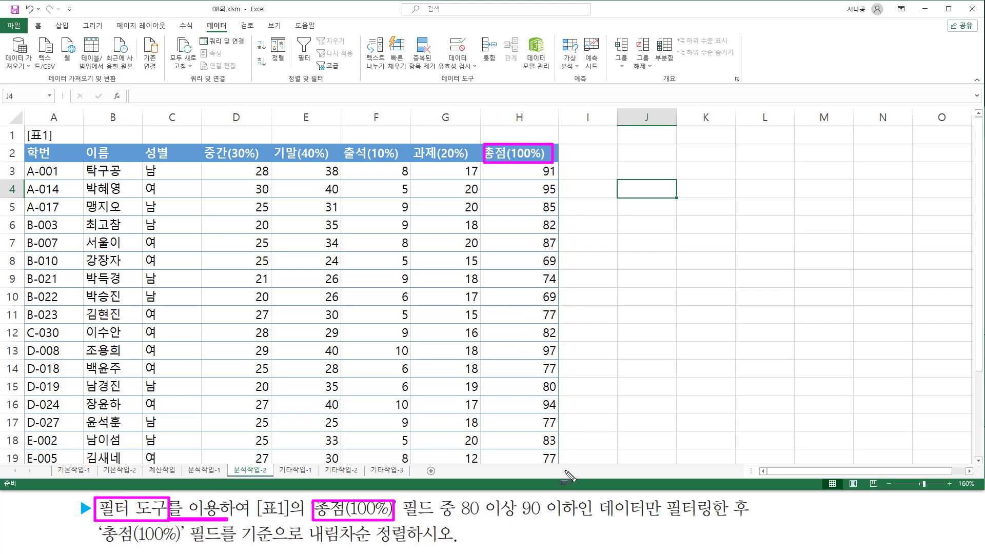
left_click_drag(454, 519, 761, 525)
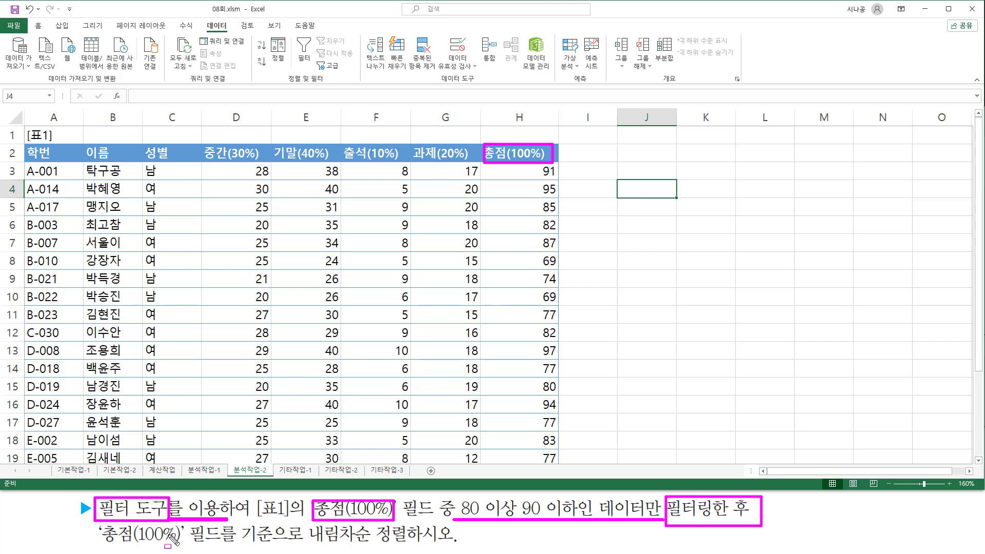
left_click_drag(89, 544, 240, 545)
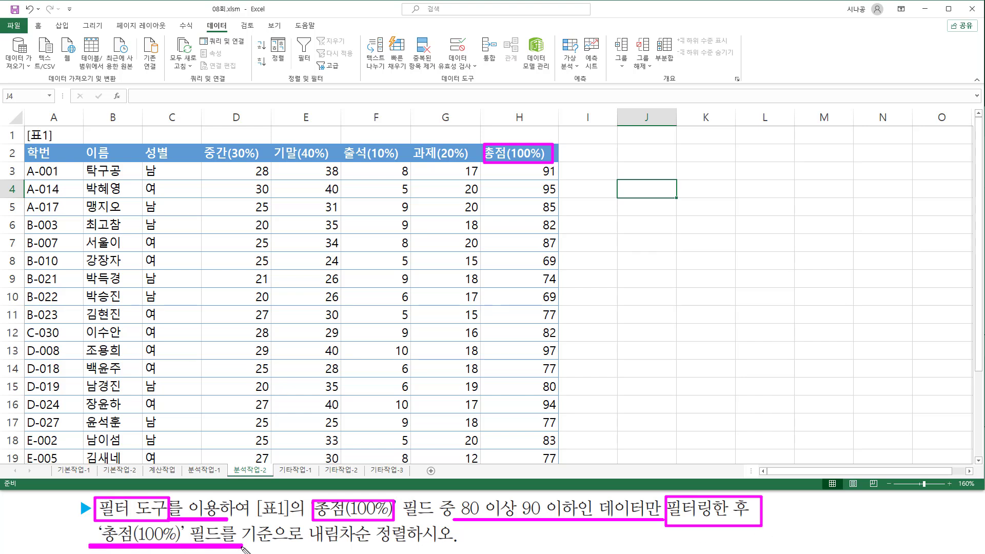
left_click_drag(304, 543, 452, 541)
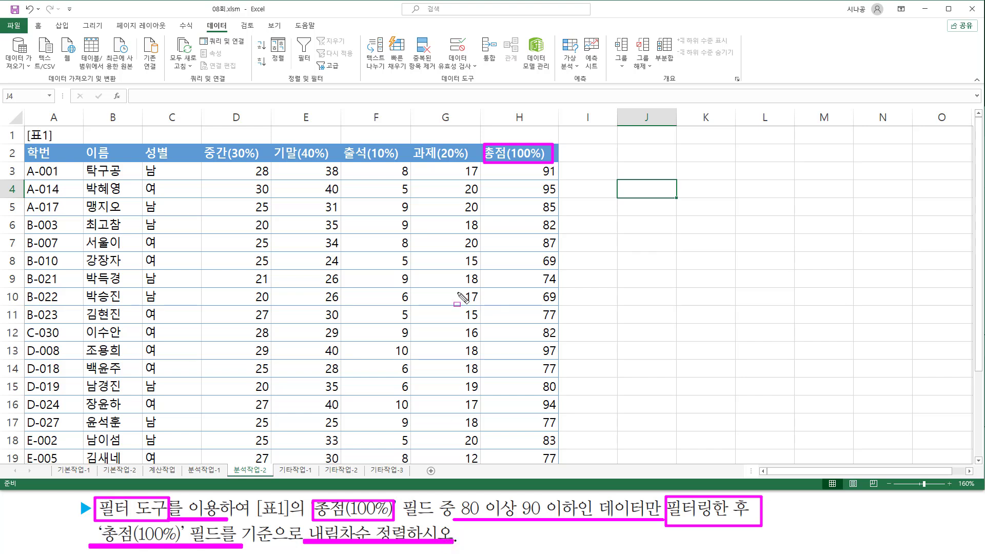
key("Escape")
Step: Select a cell inside [표1] and turn on the filter for the table
left_click(277, 212)
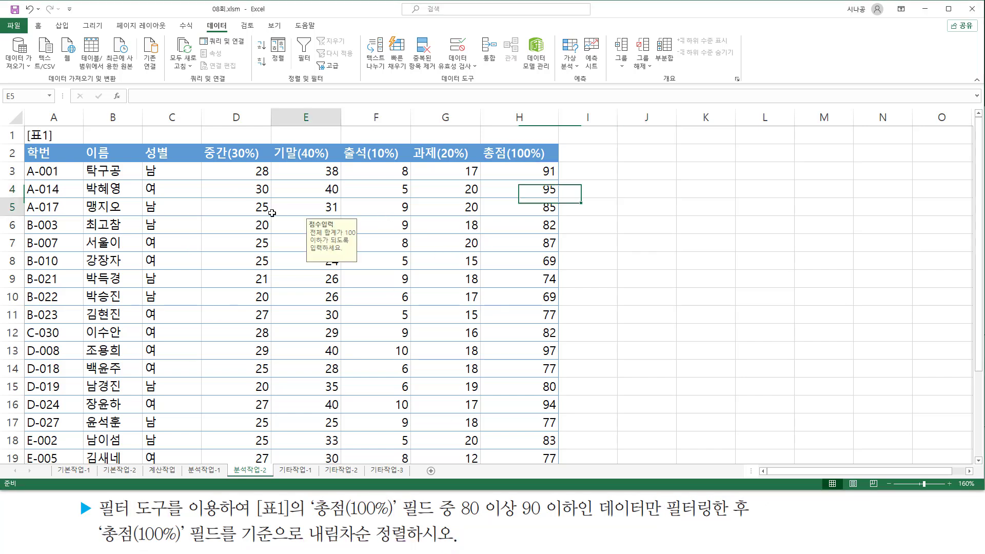
left_click(193, 247)
left_click(197, 314)
left_click_drag(393, 318, 425, 320)
left_click(433, 225)
left_click(372, 212)
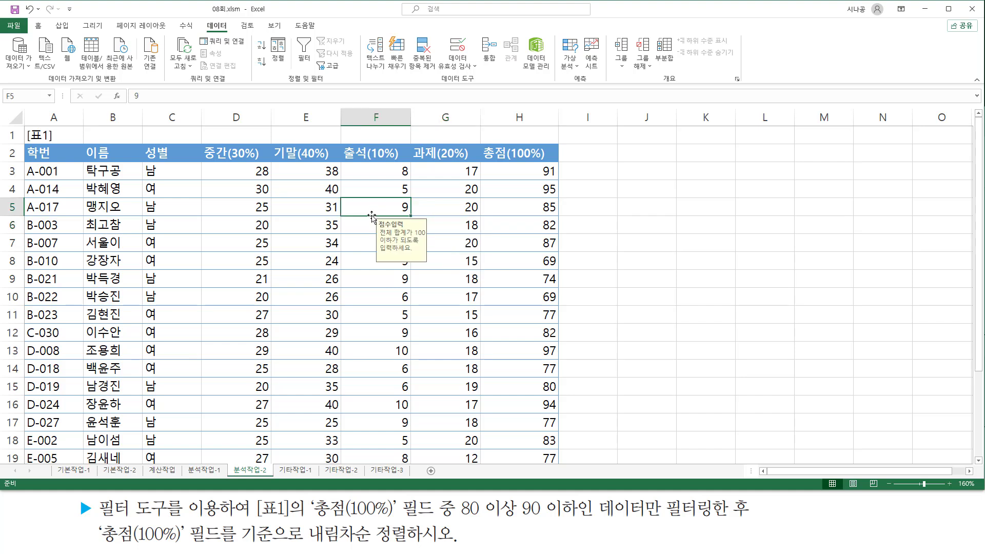
key("ctrl+shift+d")
left_click_drag(200, 19, 231, 32)
left_click_drag(281, 83, 332, 83)
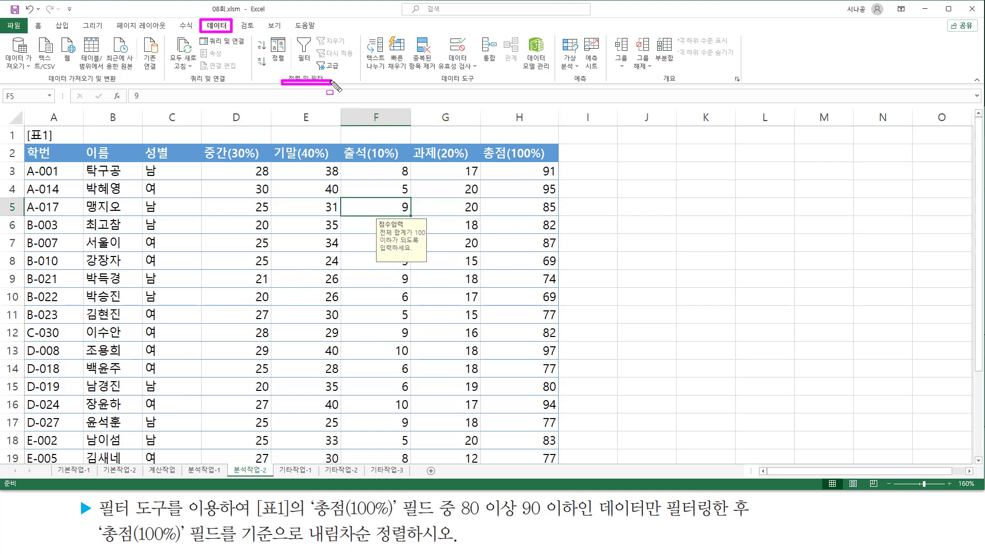
left_click_drag(294, 34, 316, 66)
key("Escape")
left_click(304, 48)
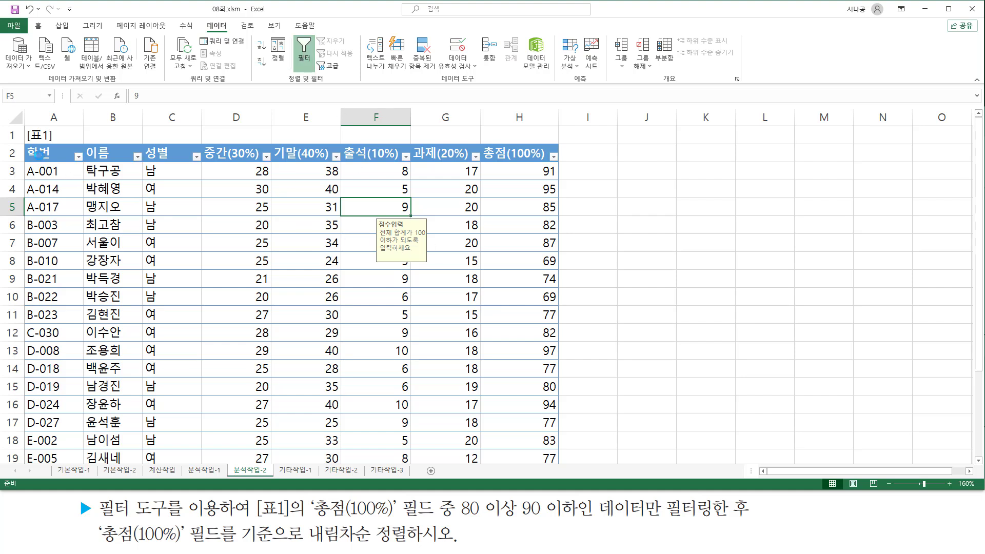
Step: Open the custom number filter (사용자 지정 필터) for the 총점(100%) column of [표1]
mouse_move(25, 142)
left_mouse_down()
mouse_move(105, 167)
mouse_move(574, 172)
mouse_move(559, 168)
left_mouse_up()
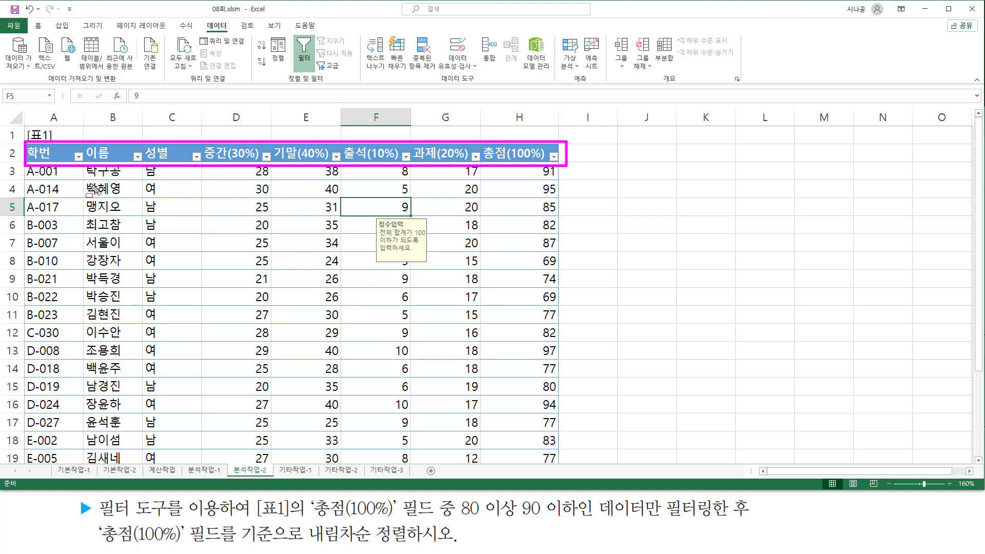
mouse_move(307, 519)
left_mouse_down()
mouse_move(434, 524)
mouse_move(434, 498)
mouse_move(559, 519)
mouse_move(717, 519)
left_mouse_up()
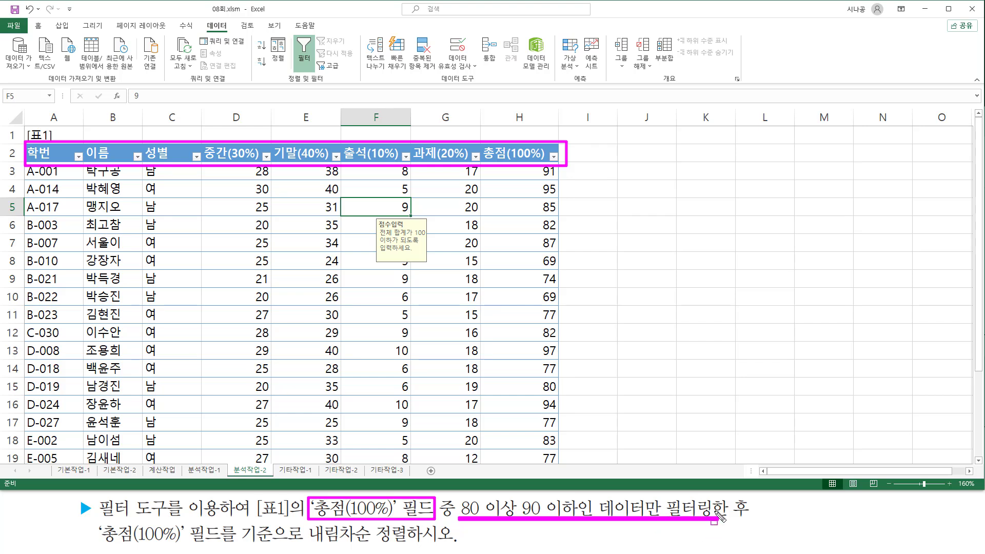
key("Escape")
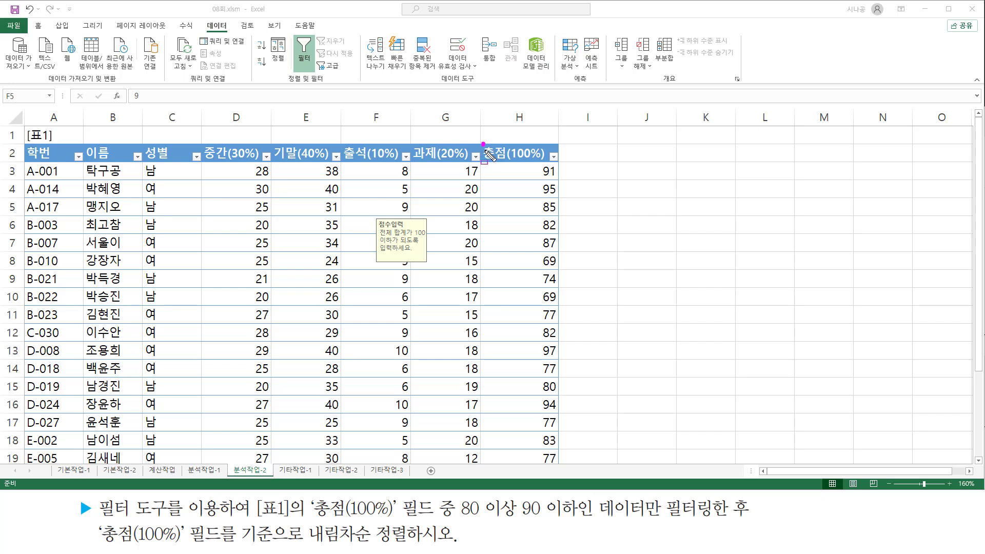
left_click_drag(483, 144, 548, 165)
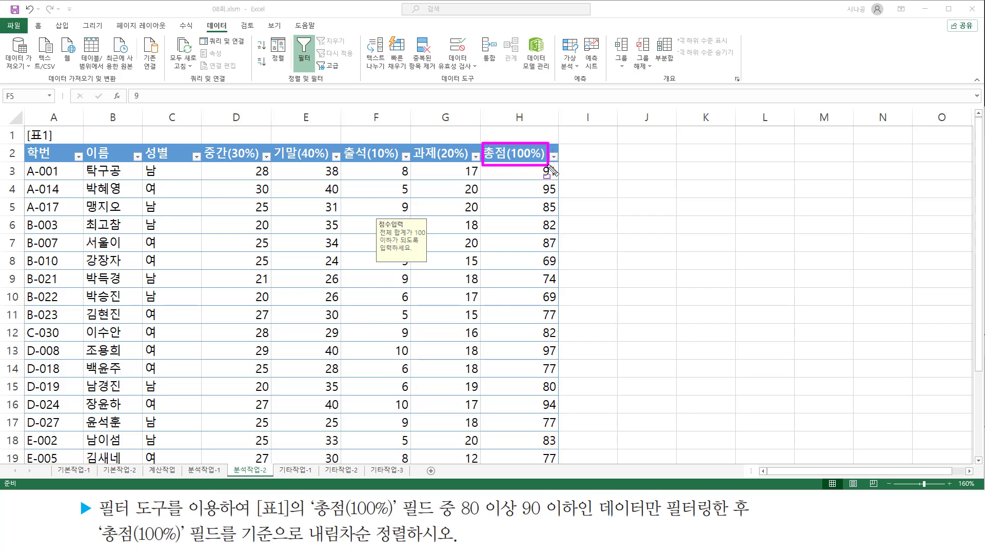
key("Escape")
left_click(554, 156)
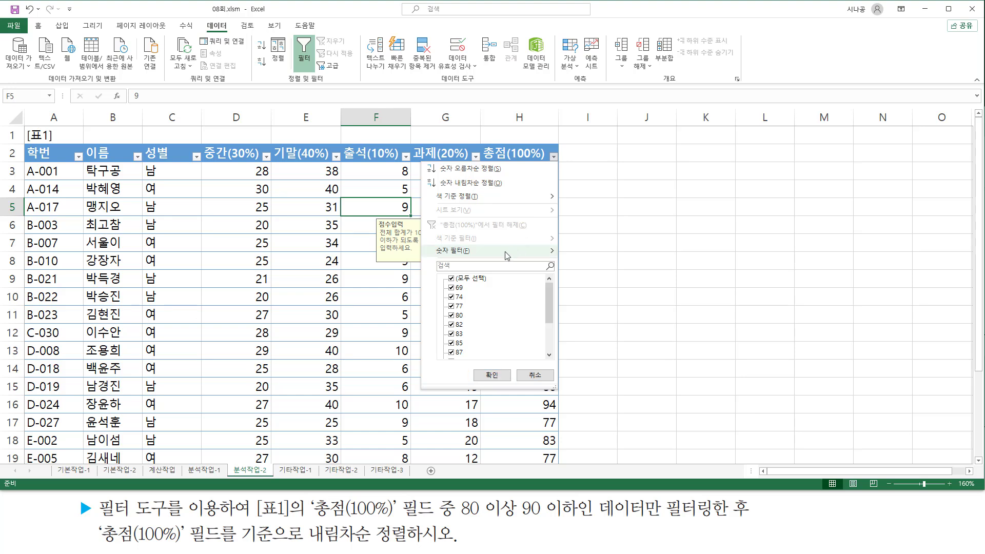
mouse_move(455, 251)
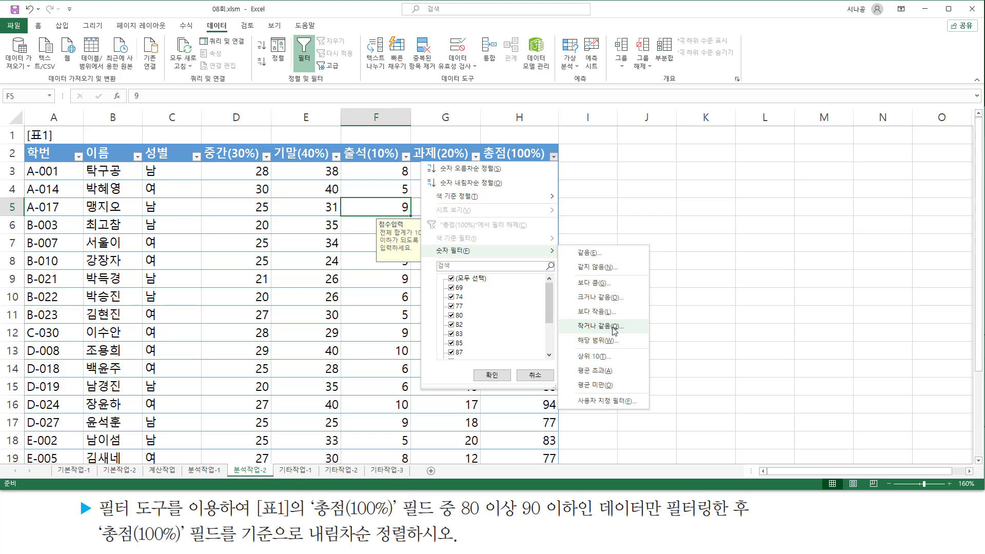
left_click(624, 405)
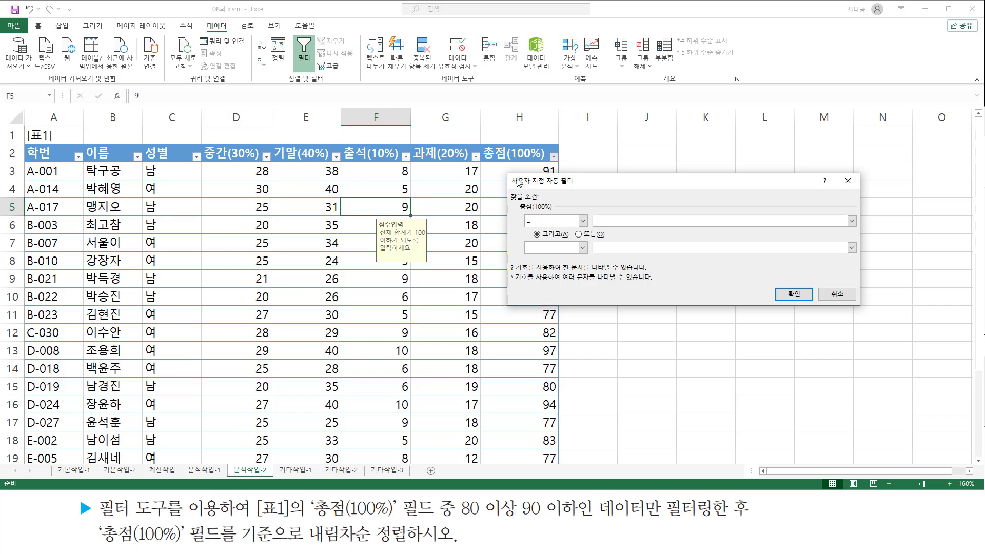
mouse_move(514, 174)
left_mouse_down()
mouse_move(781, 313)
mouse_move(872, 310)
mouse_move(862, 308)
left_mouse_up()
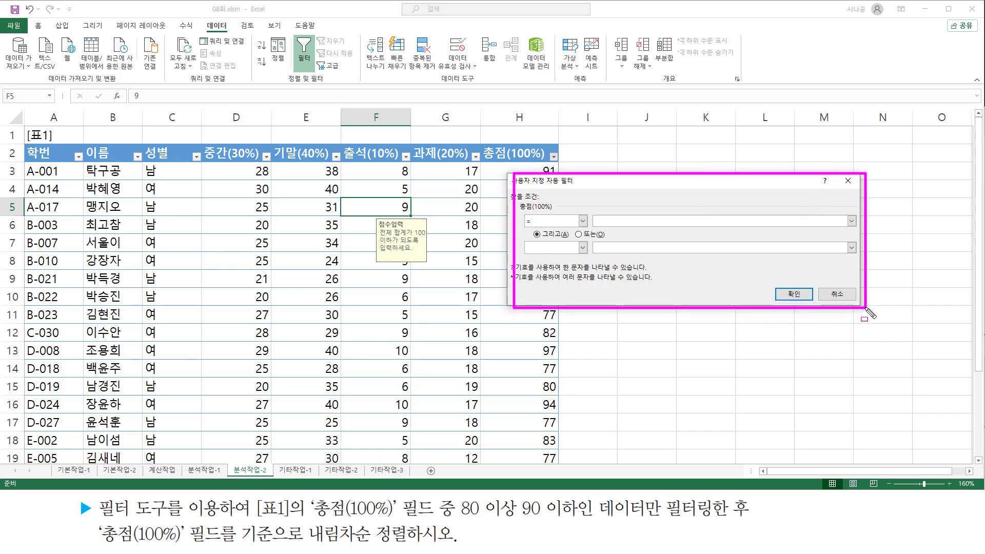
key("Escape")
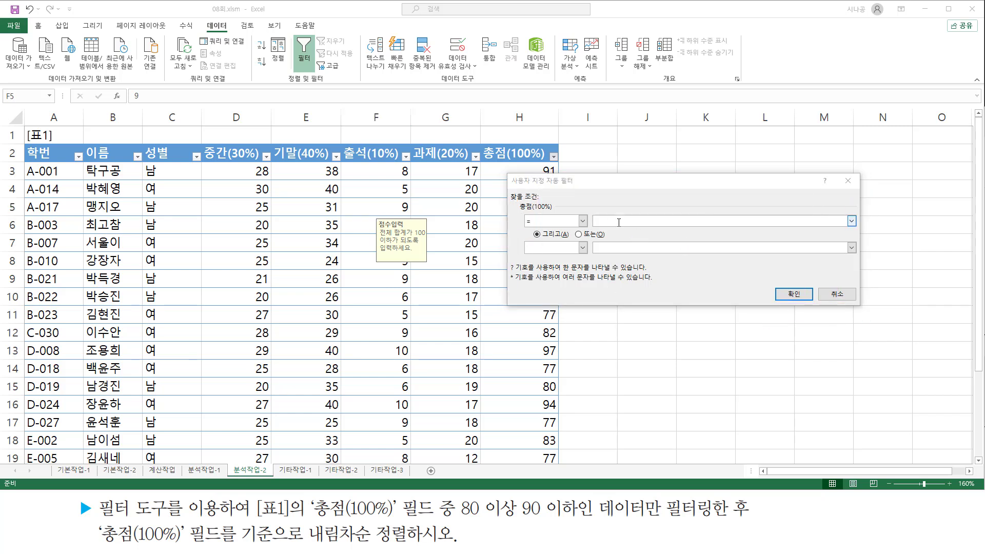
Step: Enter 80 and 90 as the two 총점(100%) criteria values and set the comparison for 80 to >=
left_click(619, 222)
type("80")
left_click(620, 247)
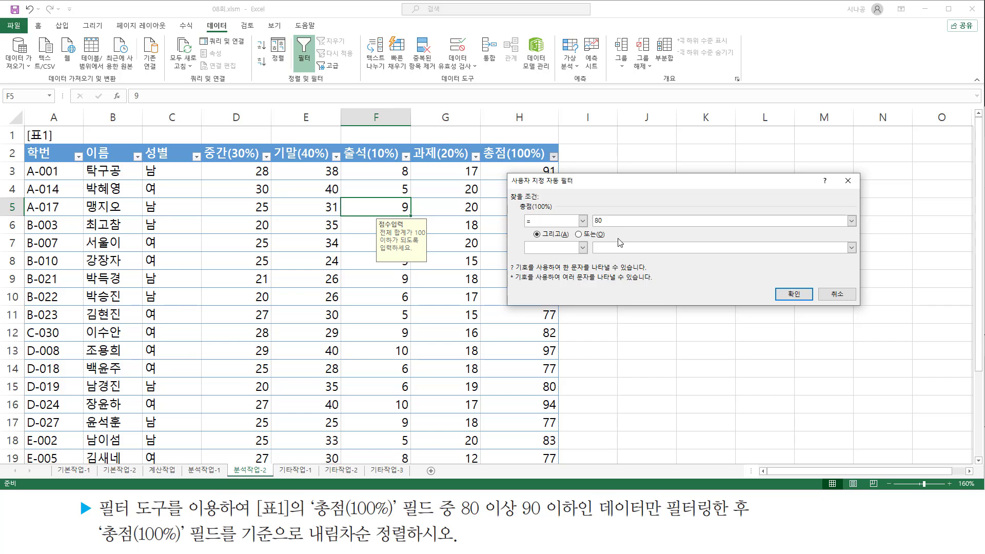
type("90")
left_click(583, 222)
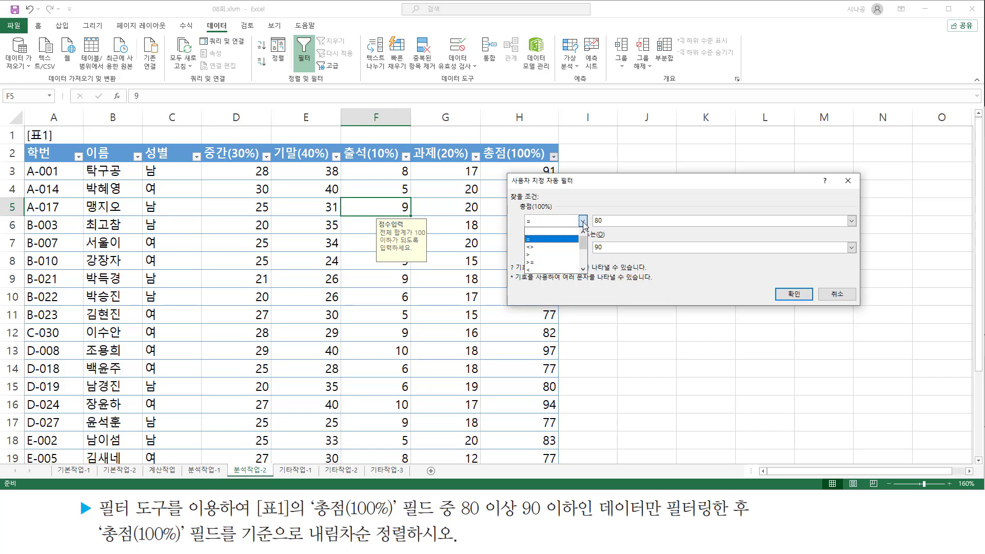
left_click(564, 265)
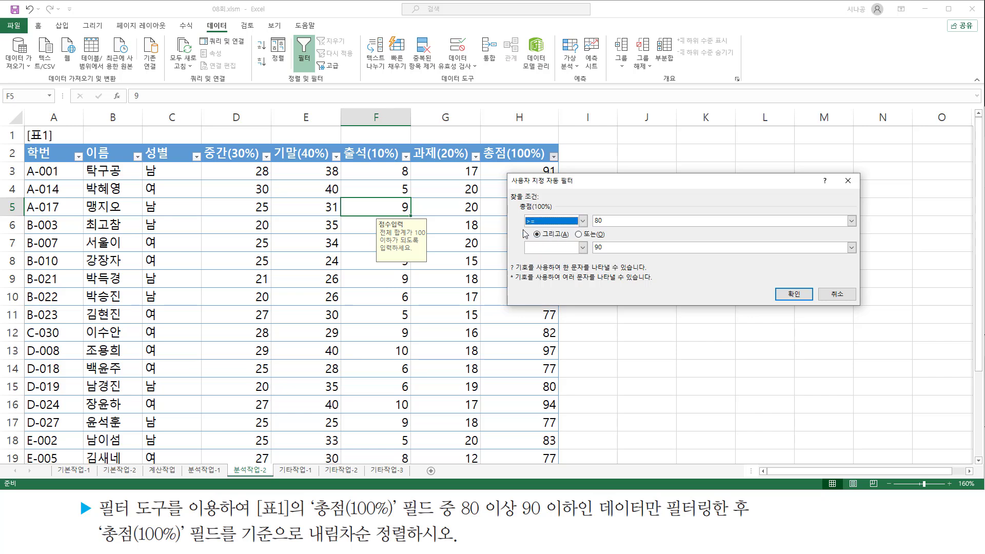
Step: Set the comparison for the 90 criterion to <= and apply the custom filter to 총점(100%)
left_click_drag(520, 228, 619, 228)
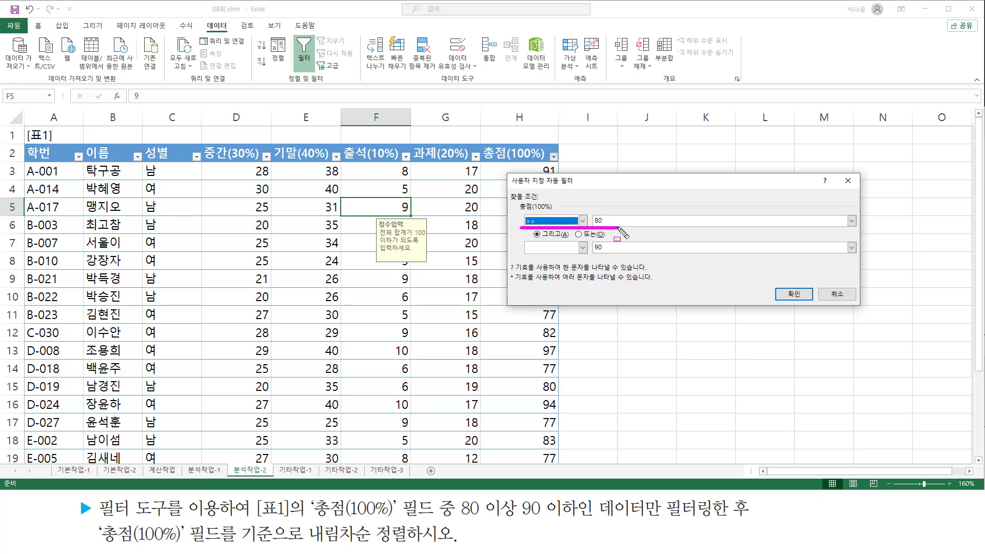
left_click_drag(517, 513, 584, 519)
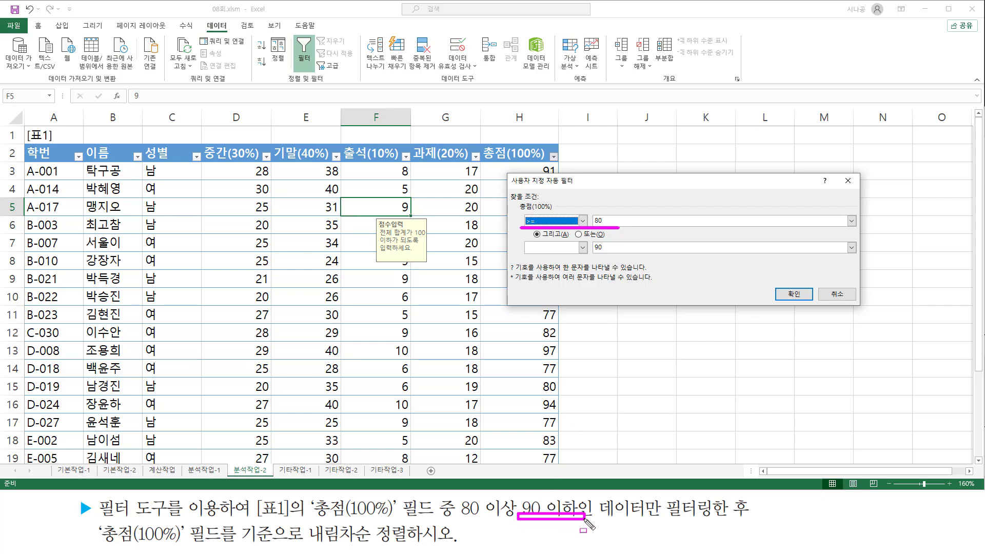
left_click_drag(593, 253, 609, 253)
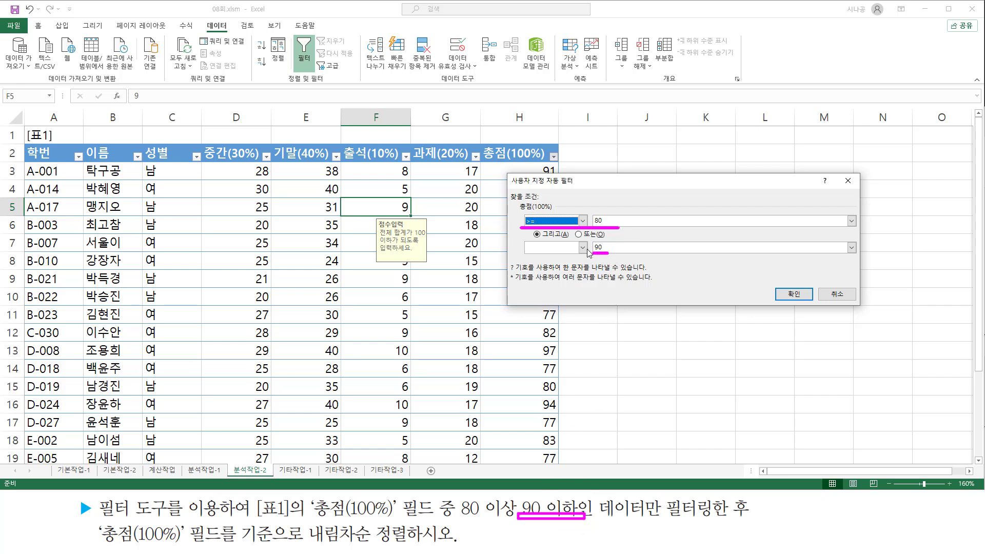
left_click(584, 249)
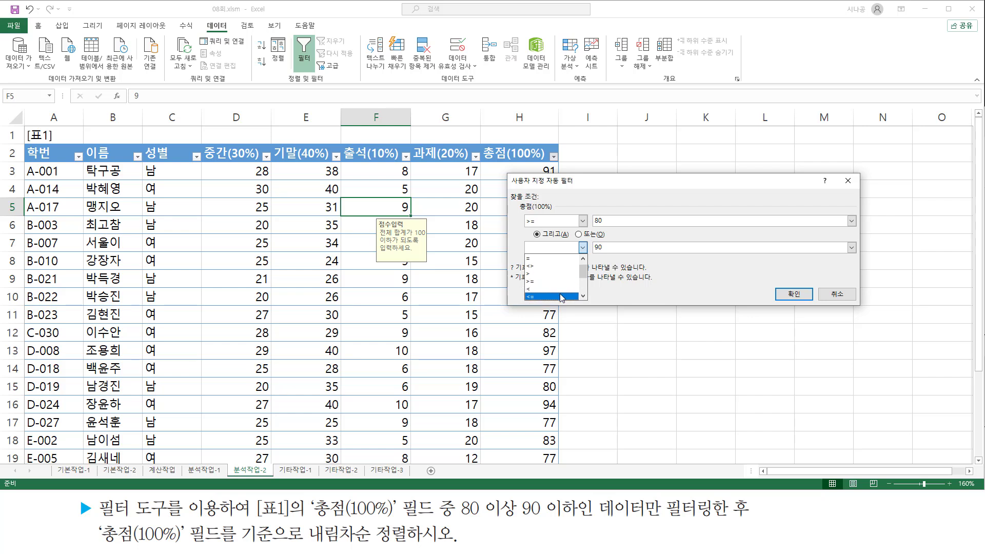
left_click(562, 296)
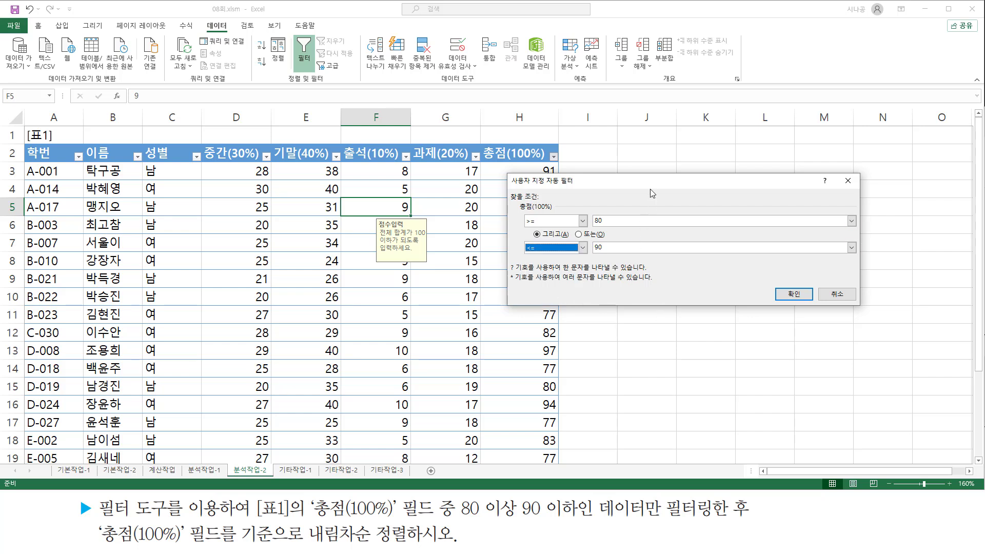
left_click_drag(514, 199, 613, 226)
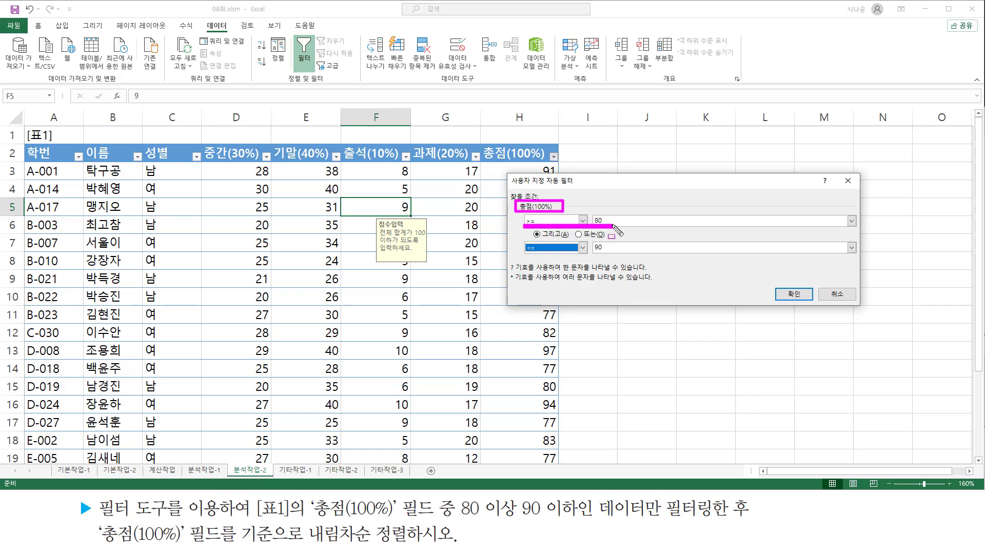
left_click_drag(524, 255, 619, 256)
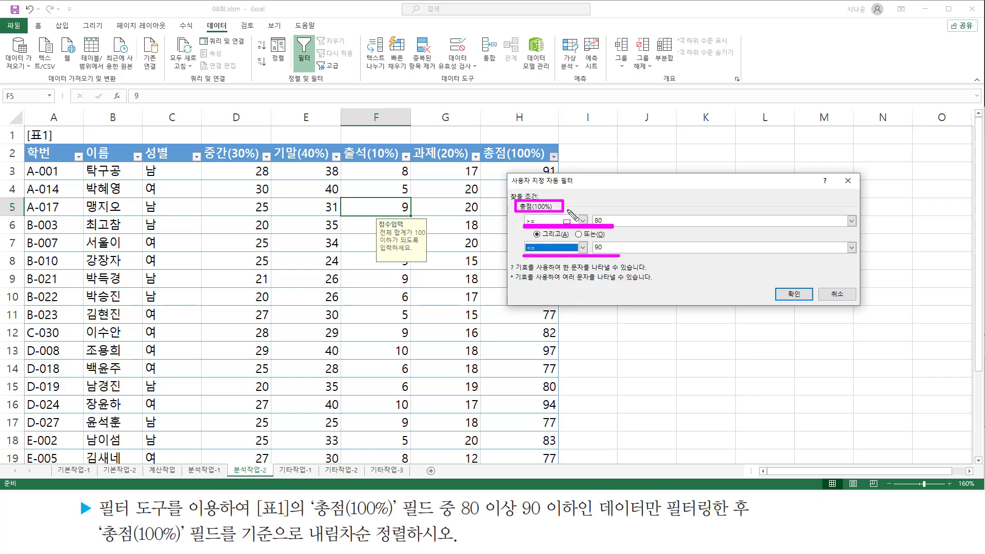
left_click_drag(774, 282, 808, 304)
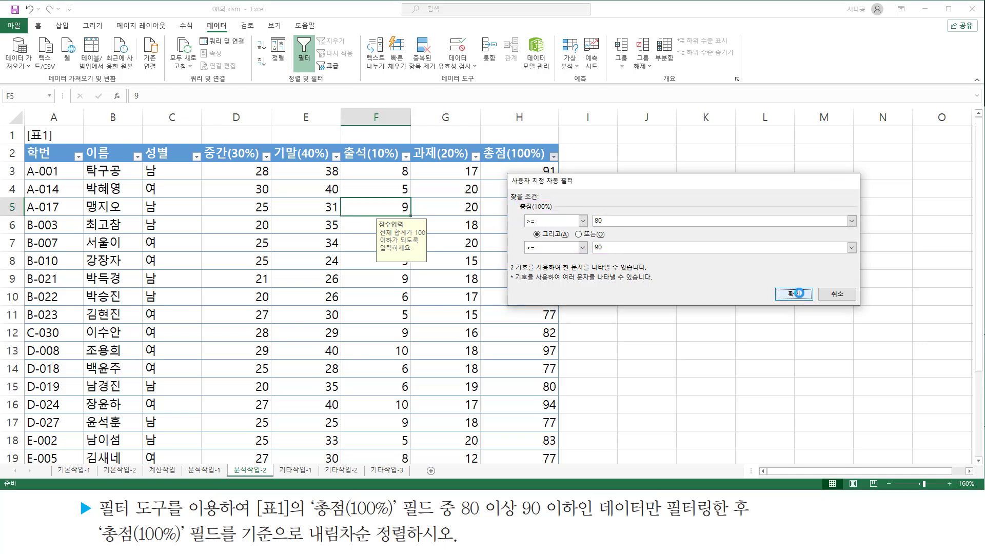
left_click(795, 295)
Step: Check the filtered 총점(100%) values against the 80 to 90 condition and review the descending sort requirement
left_click(554, 156)
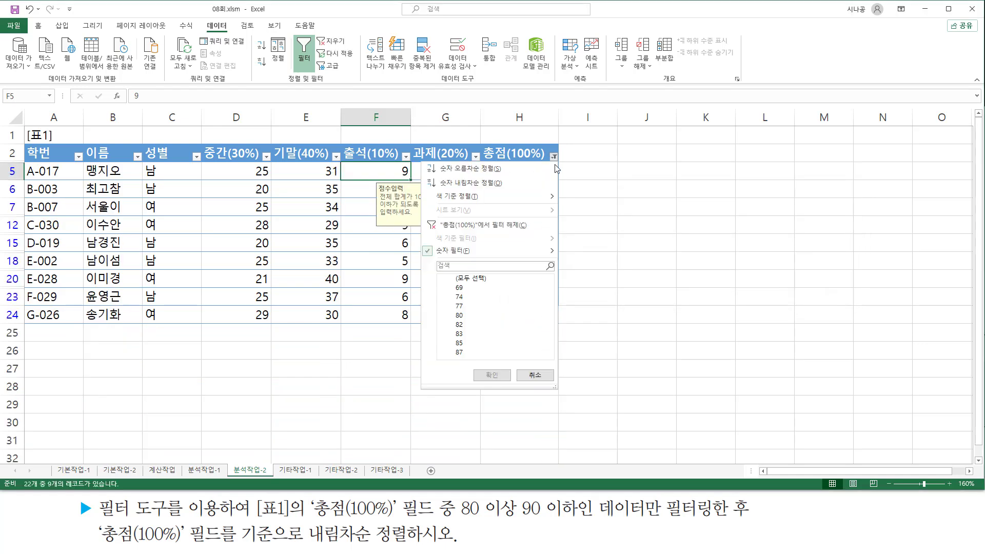
mouse_move(454, 516)
left_mouse_down()
mouse_move(660, 519)
mouse_move(723, 533)
left_mouse_up()
left_click_drag(517, 160, 566, 331)
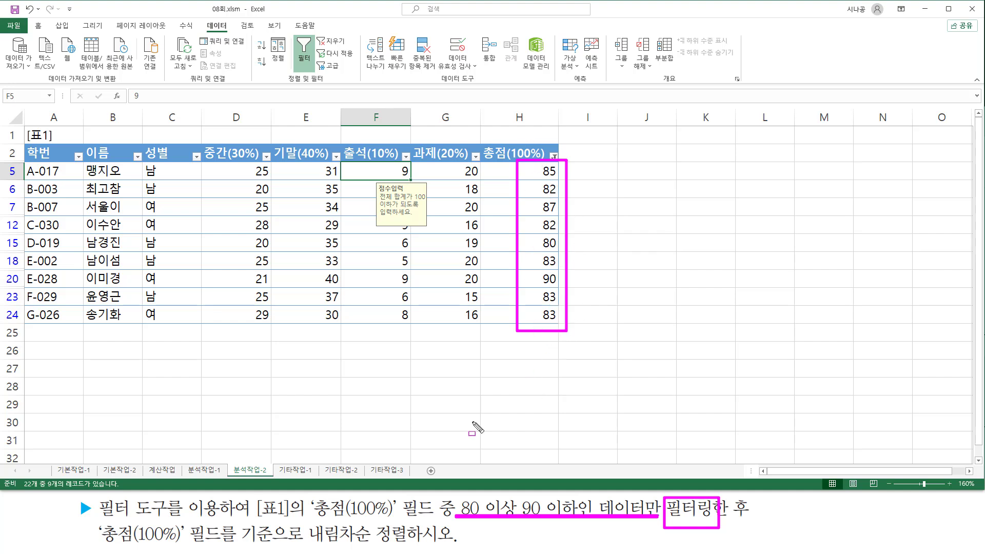
key("Escape")
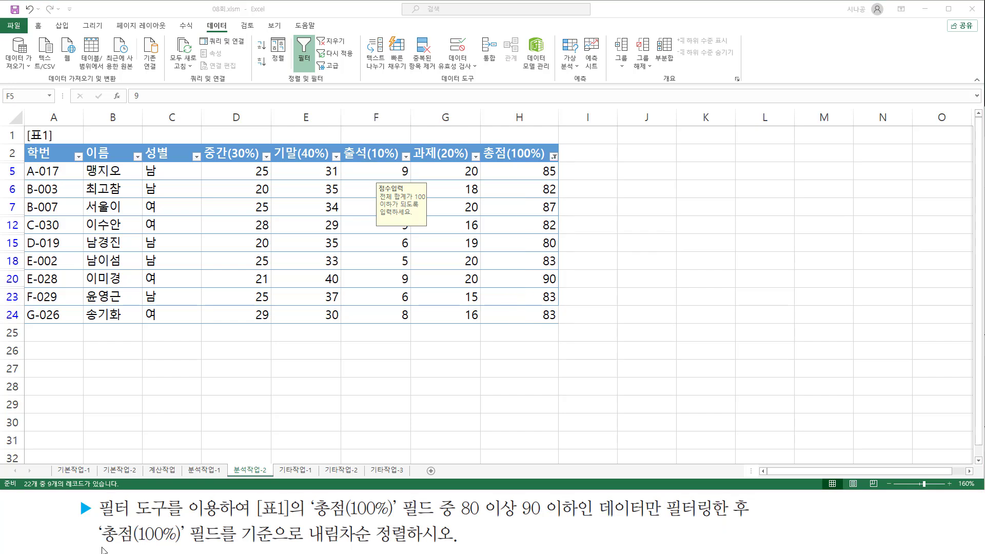
left_click_drag(97, 545, 183, 544)
mouse_move(306, 519)
left_mouse_down()
mouse_move(320, 544)
mouse_move(454, 550)
left_mouse_up()
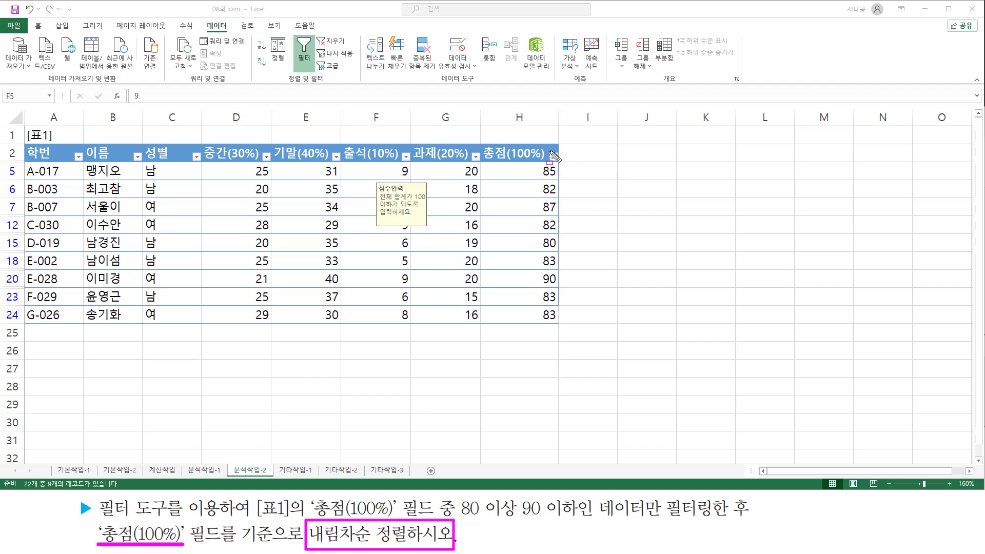
left_click_drag(551, 151, 552, 164)
key("Escape")
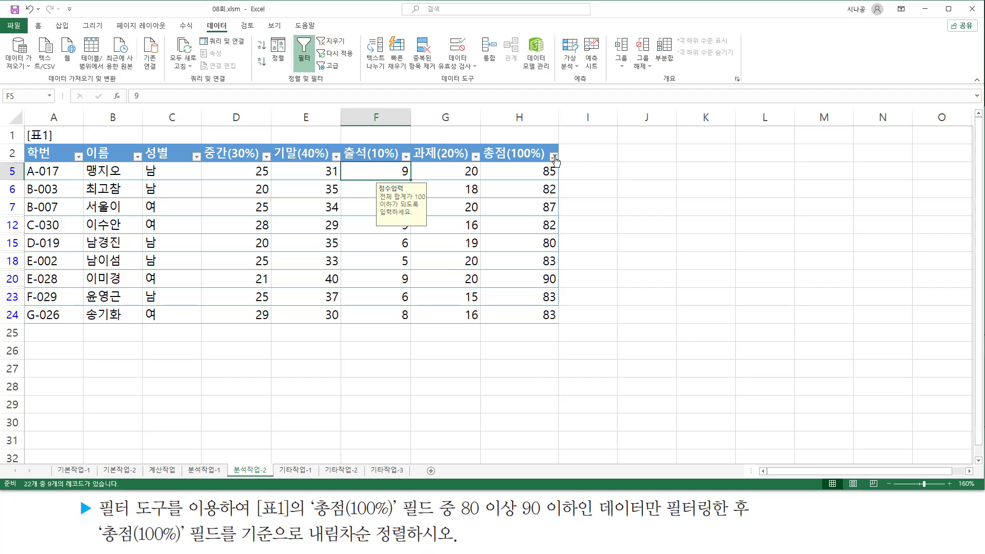
Step: Sort the filtered rows by 총점(100%) in descending order, check the order, and select blank cell J18
left_click(554, 156)
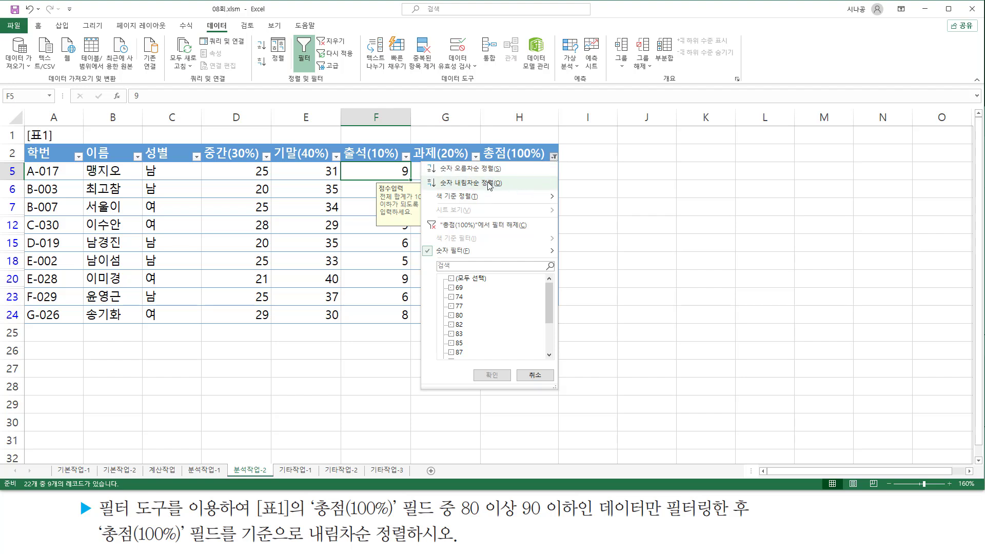
left_click(453, 184)
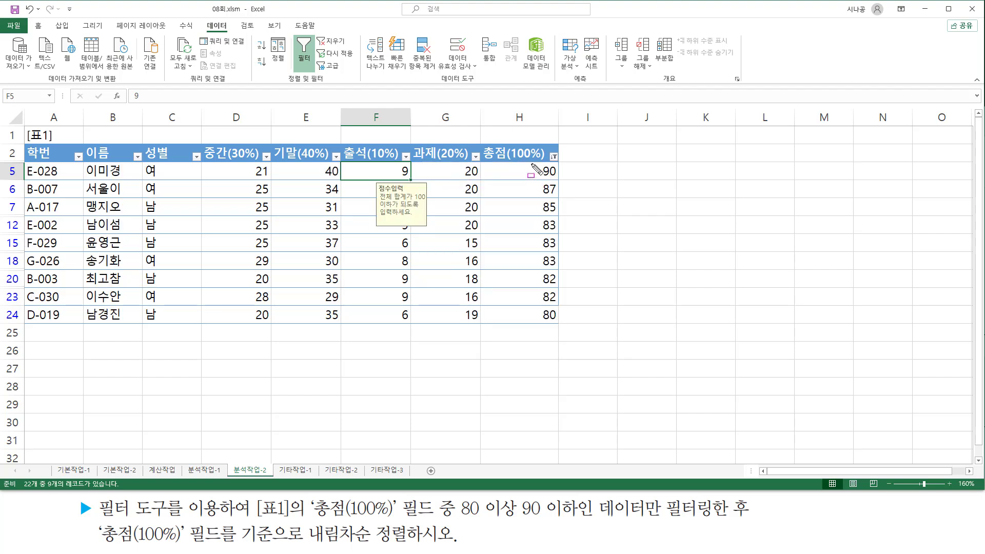
left_click_drag(532, 163, 569, 329)
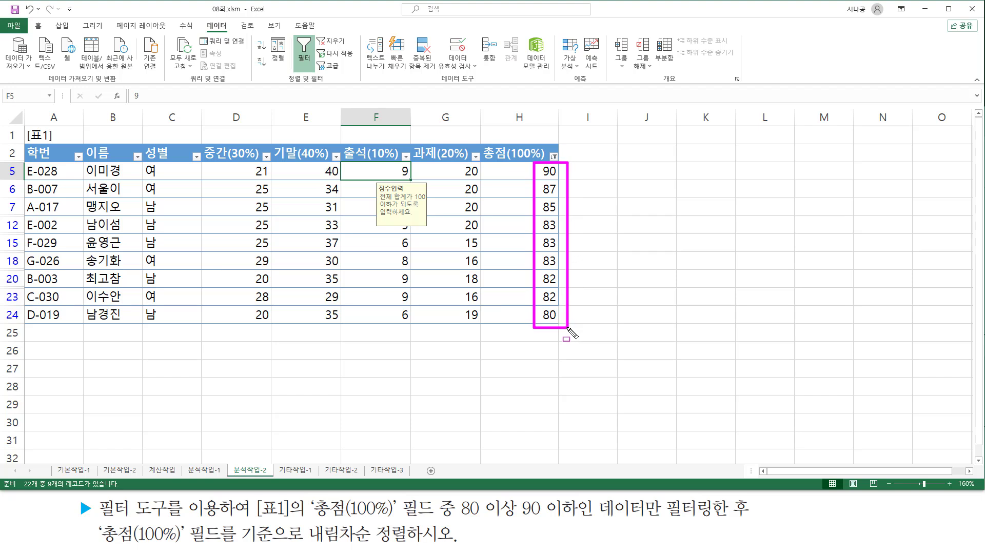
key("Escape")
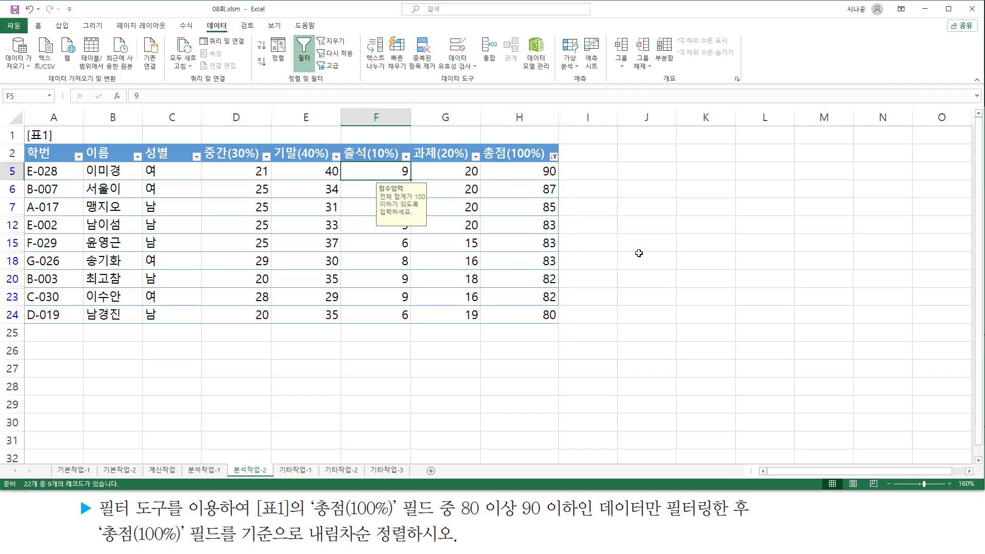
left_click(641, 255)
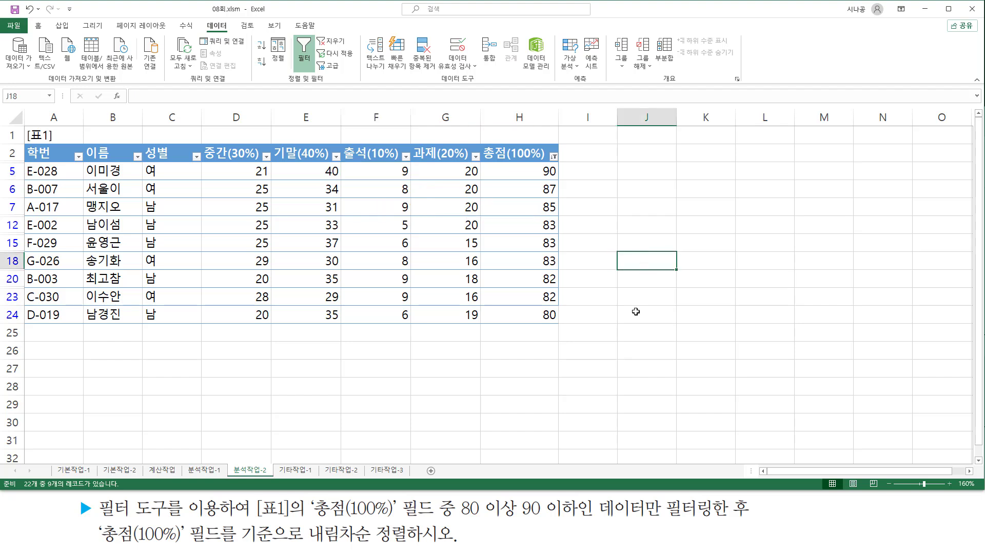